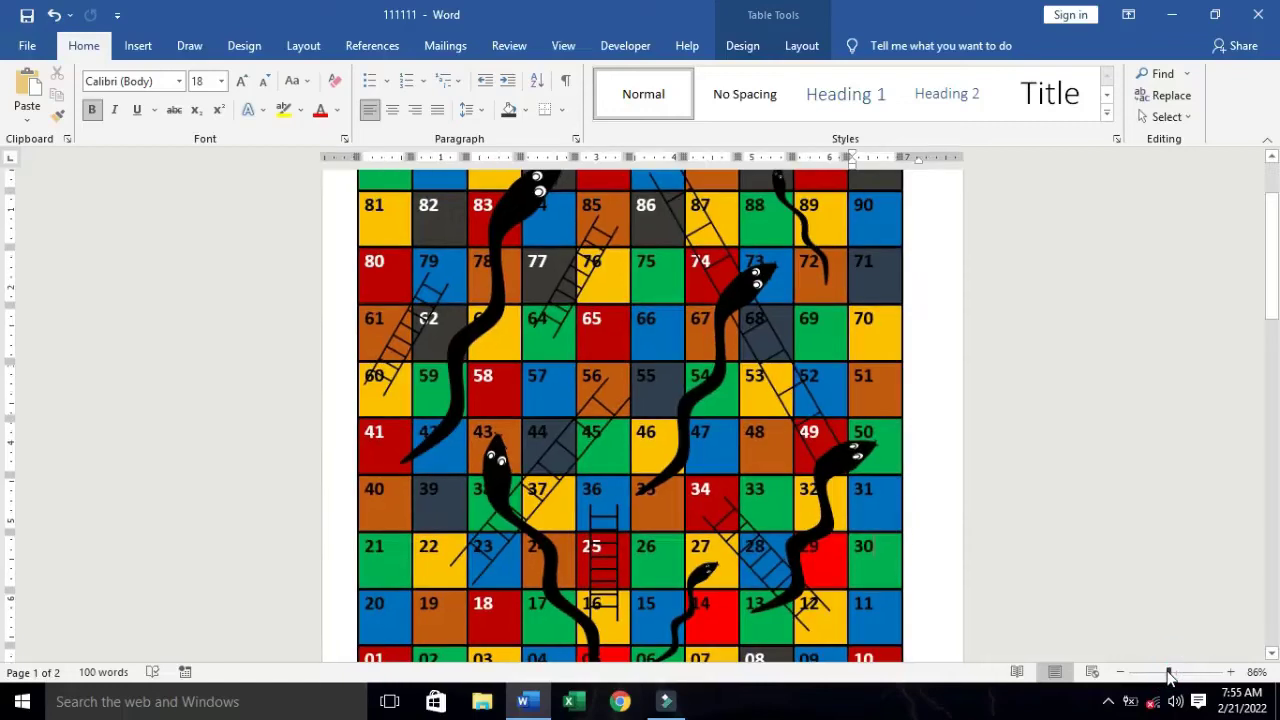
# Step: Zoom out to about 64% so the whole finished numbered board is visible
pyautogui.moveTo(1168, 677); pyautogui.dragTo(1160, 677)
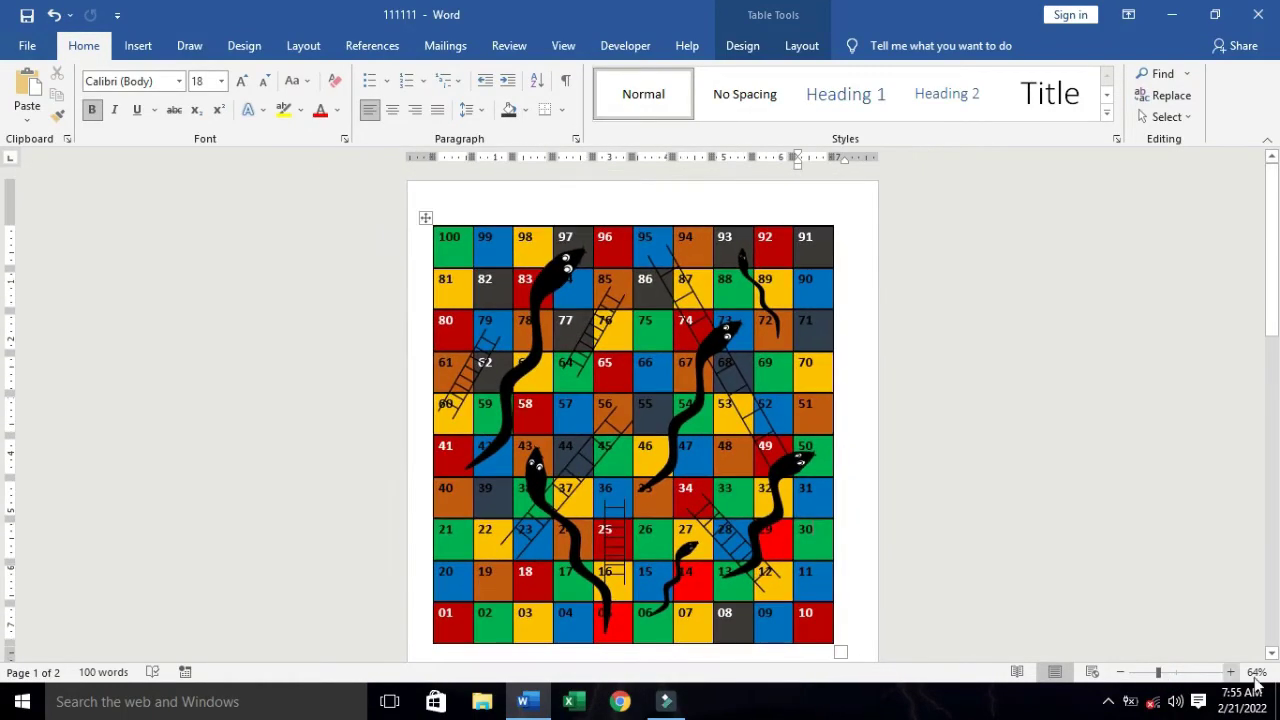
pyautogui.moveTo(1270, 312); pyautogui.dragTo(1272, 336)
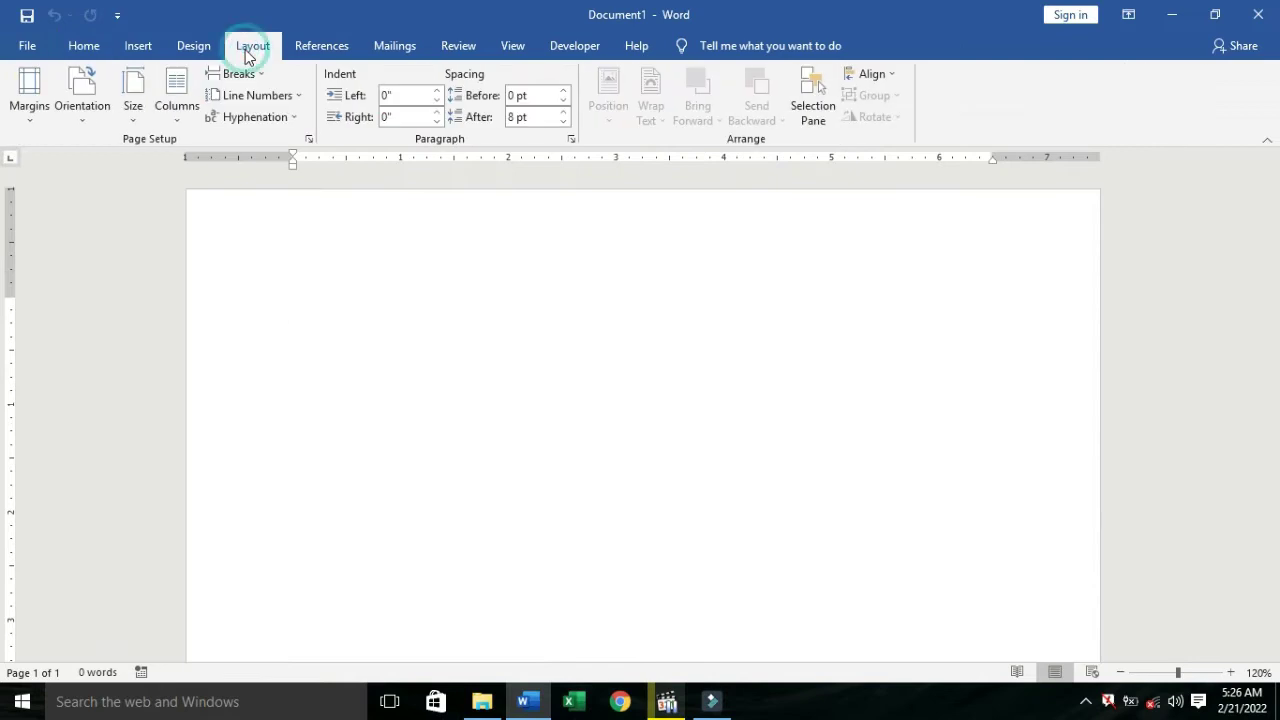
# Step: Choose the page's paper size under Layout > Size and review the margin options
pyautogui.click(137, 122)
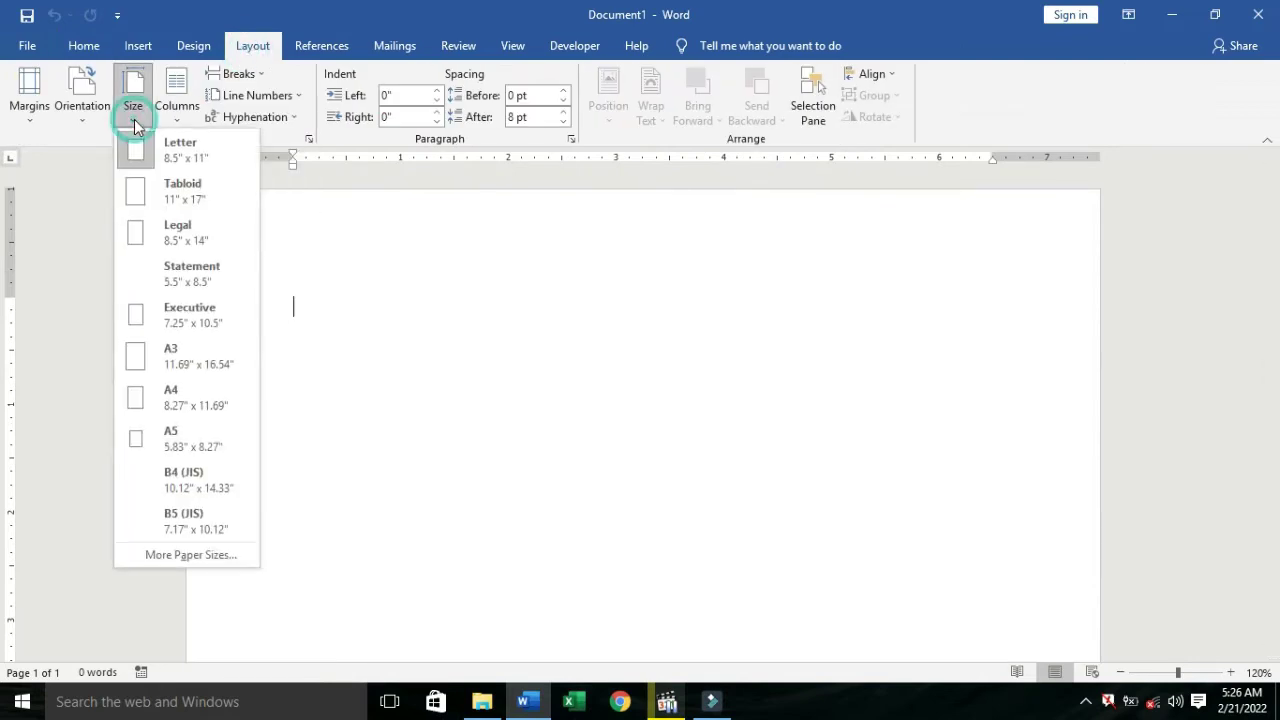
pyautogui.click(185, 431)
pyautogui.click(30, 100)
pyautogui.click(70, 222)
# Step: Insert a 10-column by 10-row table at the top of the page
pyautogui.click(84, 46)
pyautogui.click(138, 46)
pyautogui.click(136, 110)
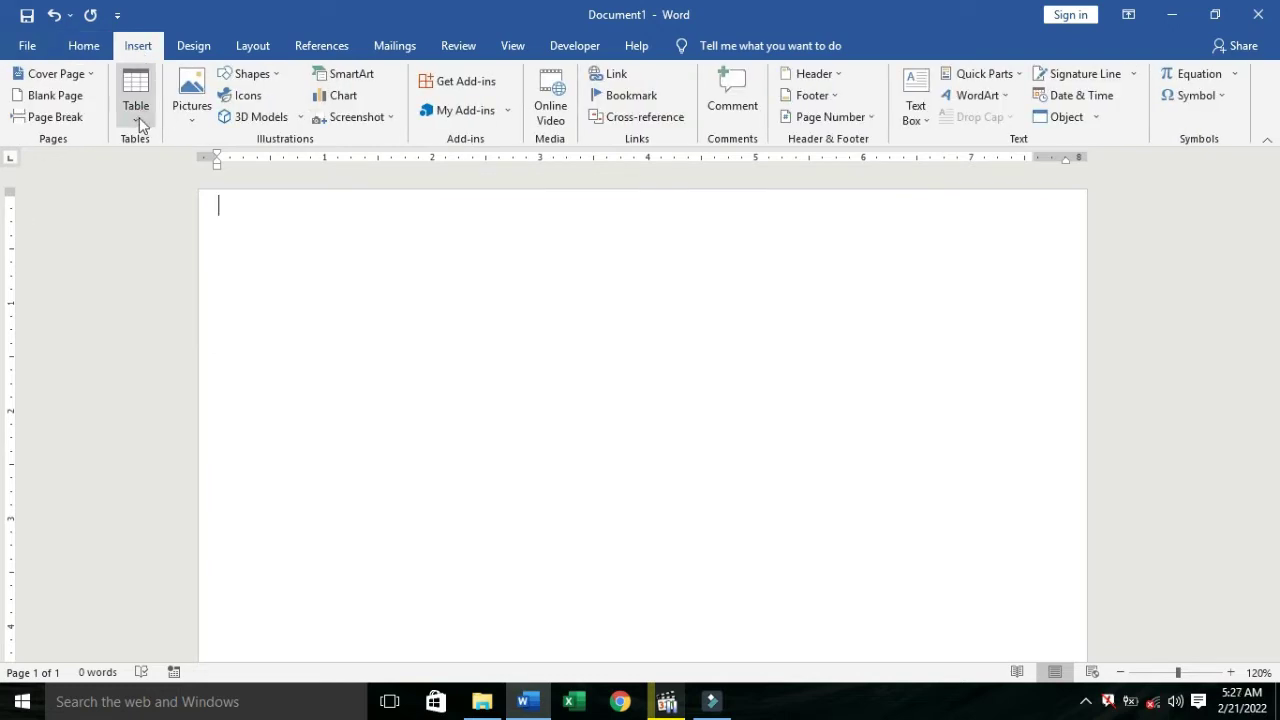
pyautogui.click(182, 310)
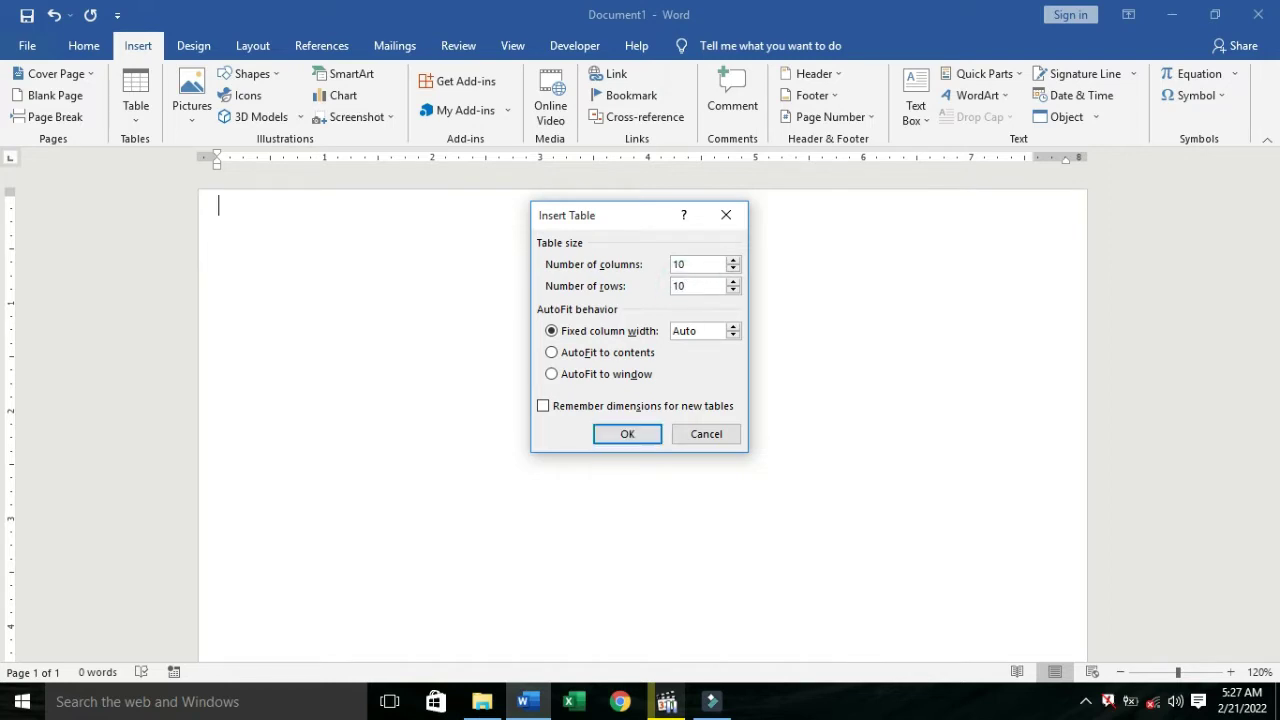
pyautogui.click(627, 436)
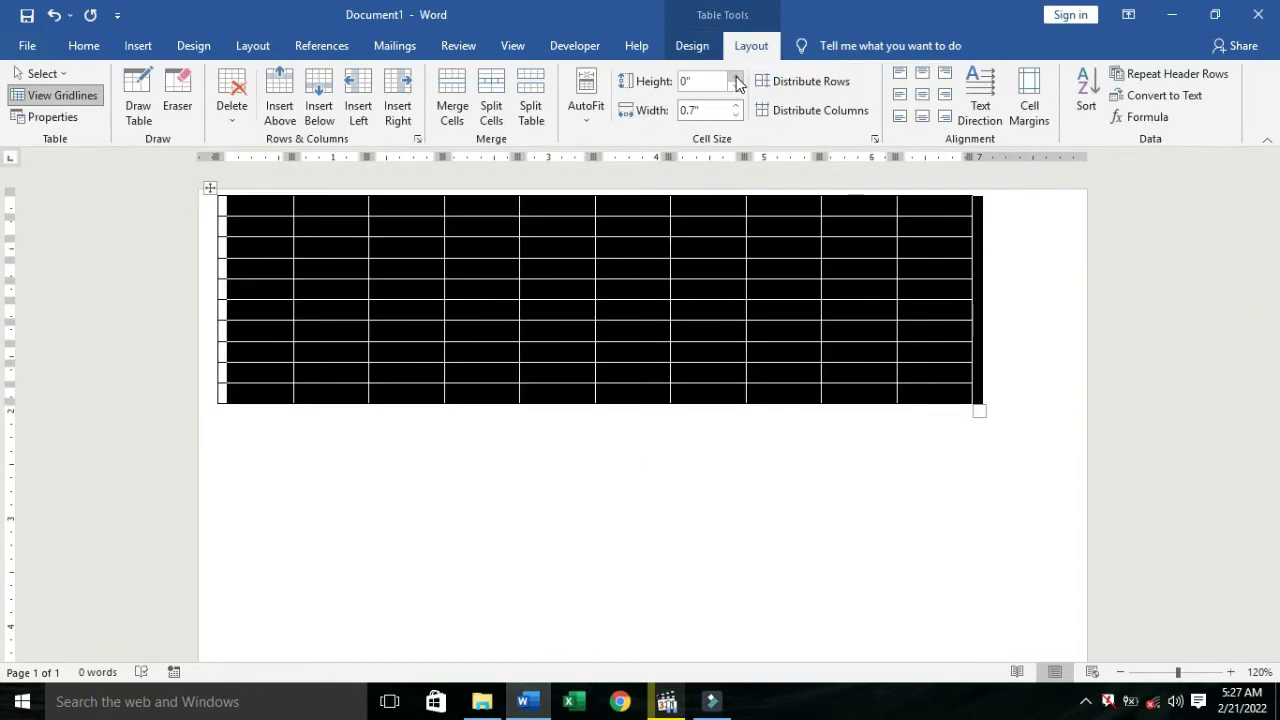
# Step: Set the table's row height to 0.7 inches so the cells become squares
pyautogui.click(737, 78)
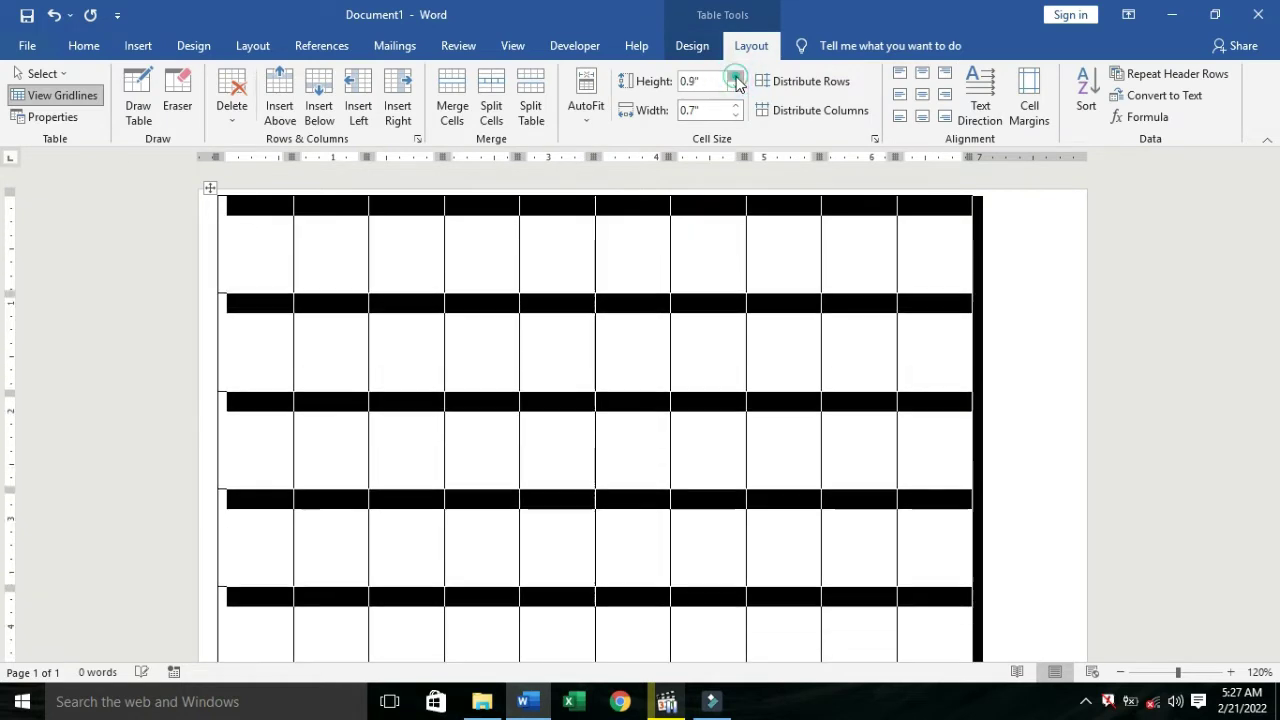
pyautogui.click(737, 87)
pyautogui.click(737, 87)
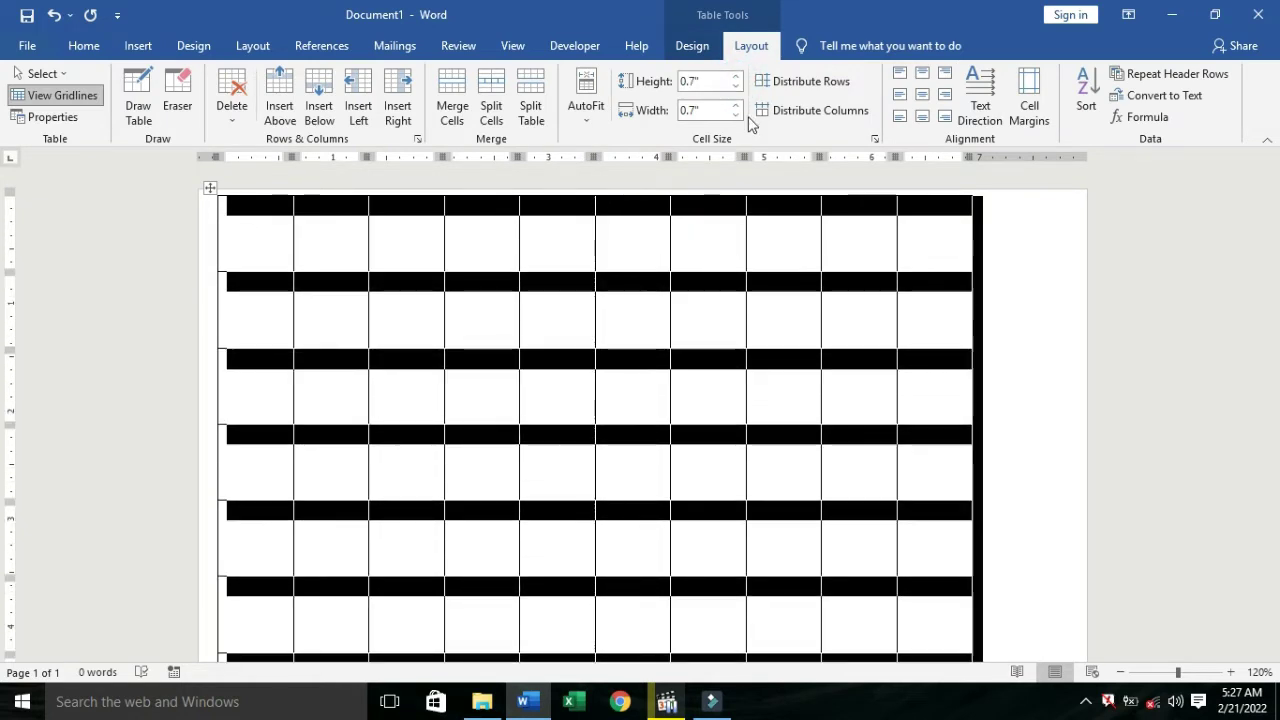
# Step: Apply 2¼ pt All Borders to every cell of the table
pyautogui.click(692, 45)
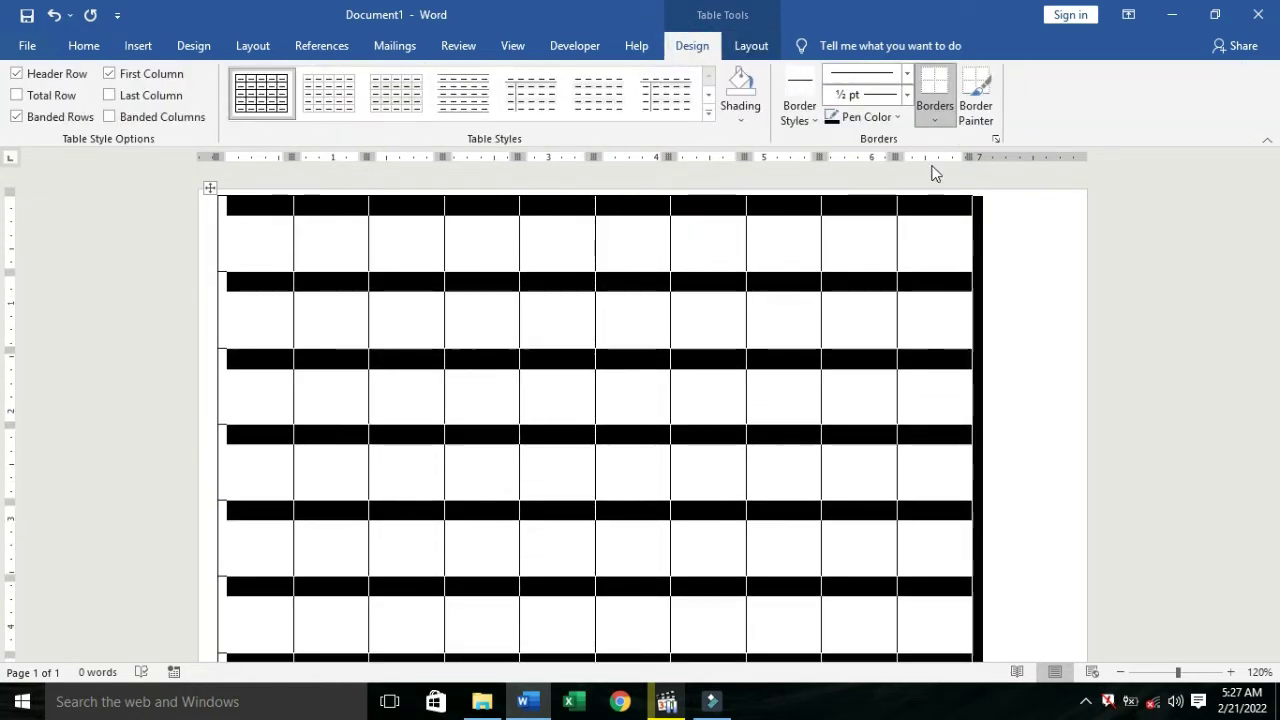
pyautogui.click(907, 94)
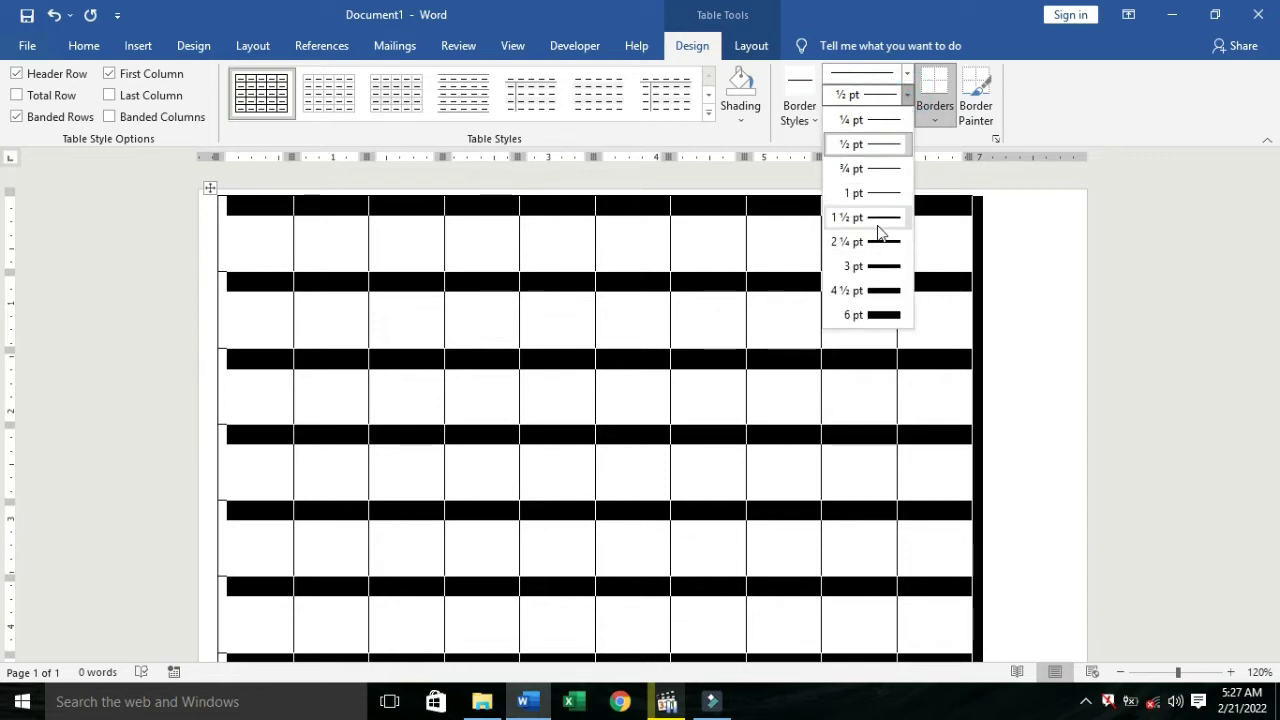
pyautogui.click(866, 217)
pyautogui.click(933, 118)
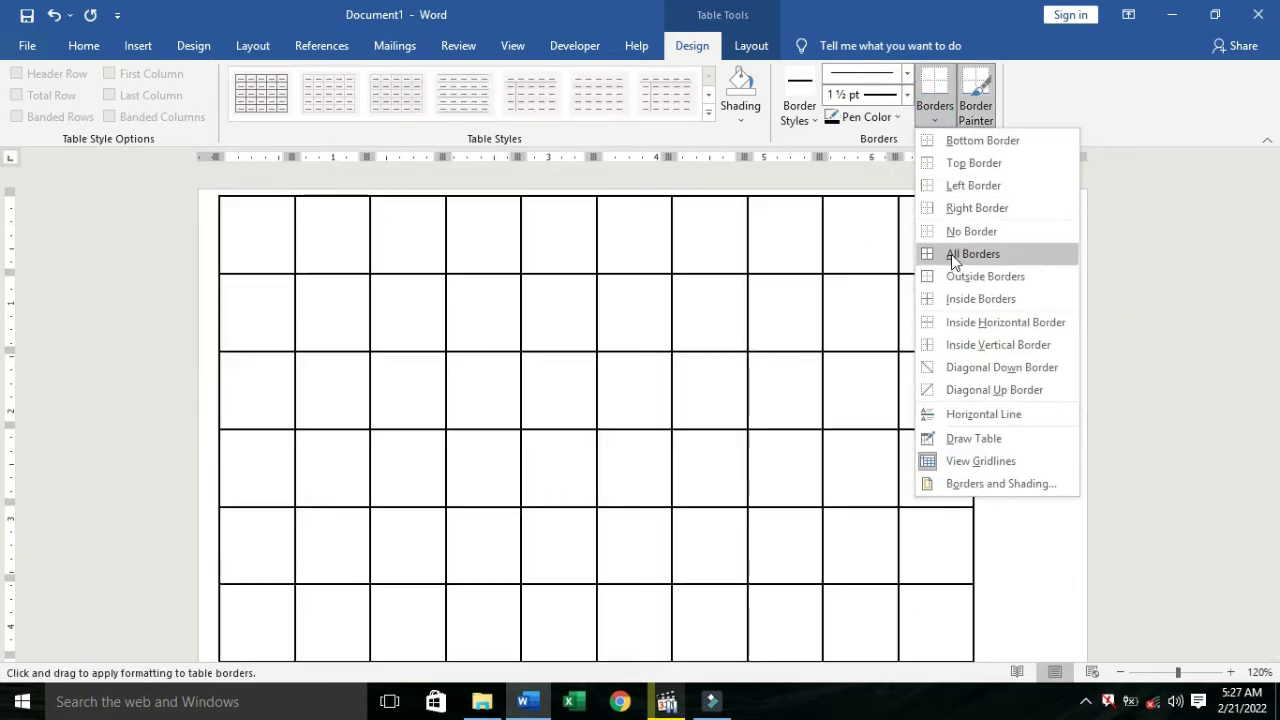
pyautogui.click(907, 94)
pyautogui.click(866, 240)
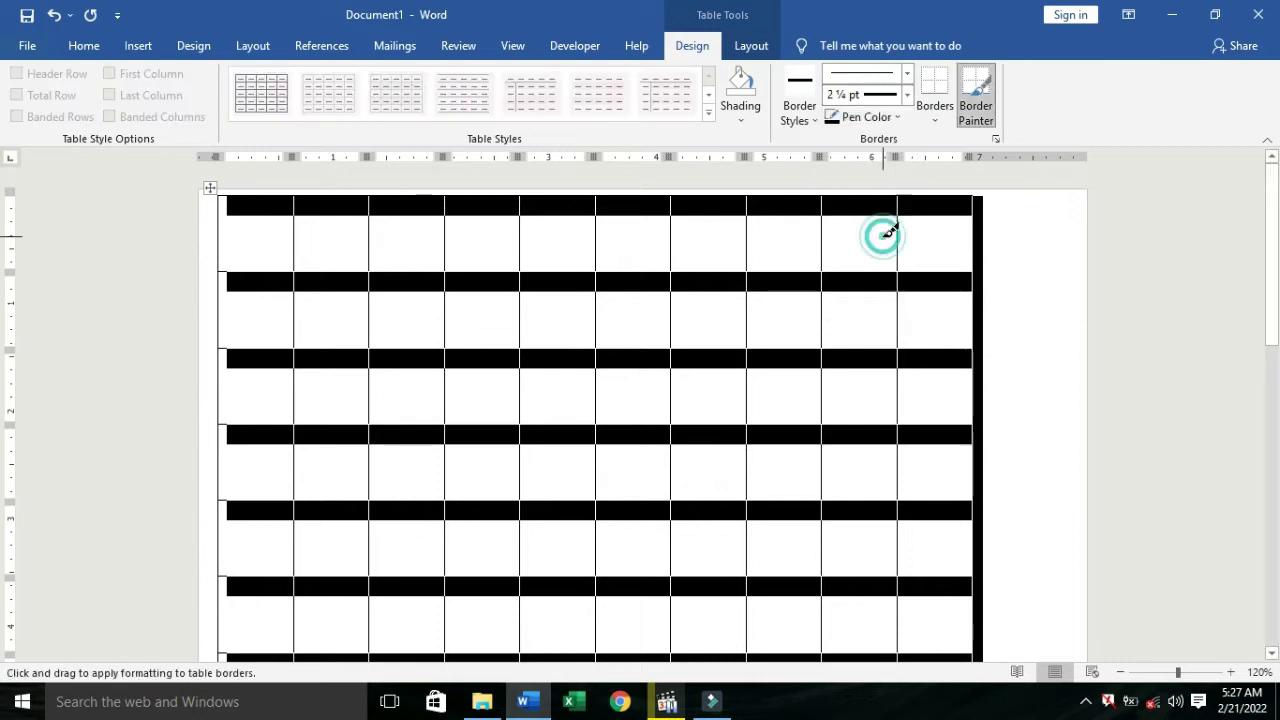
pyautogui.click(935, 118)
pyautogui.click(964, 256)
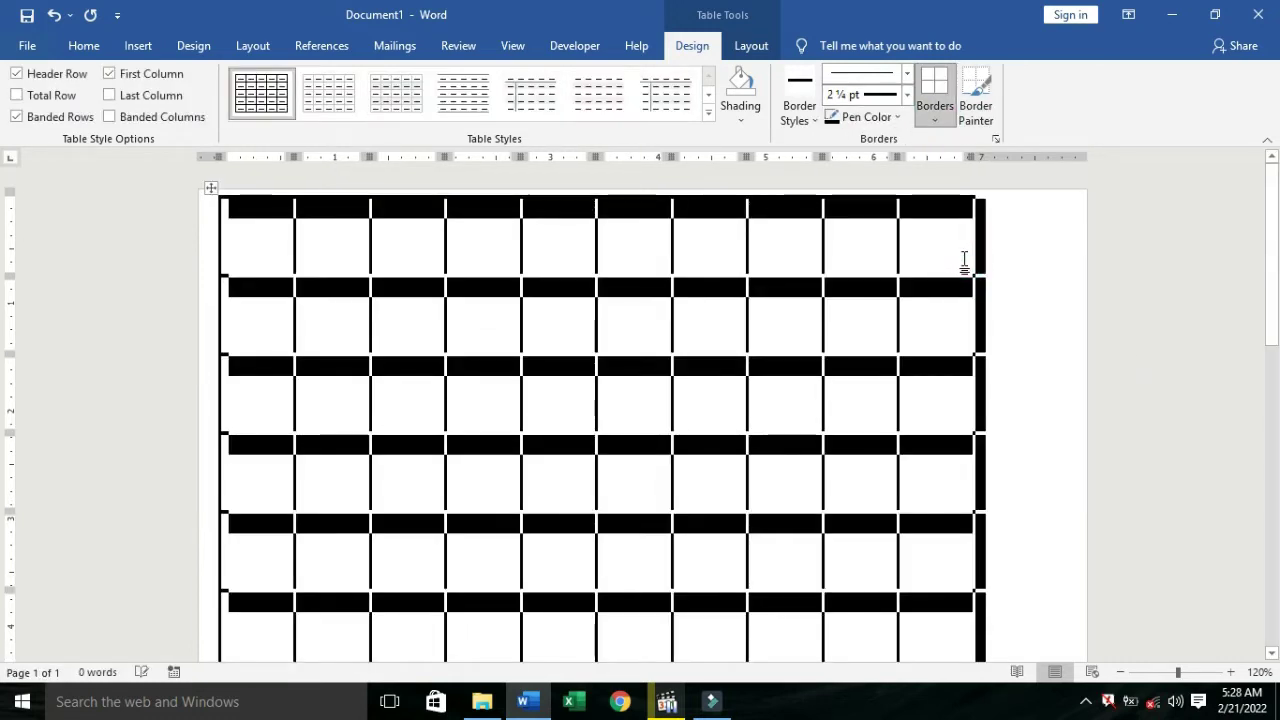
# Step: Centre the table horizontally via Table Properties and drag it lower on the page
pyautogui.click(751, 45)
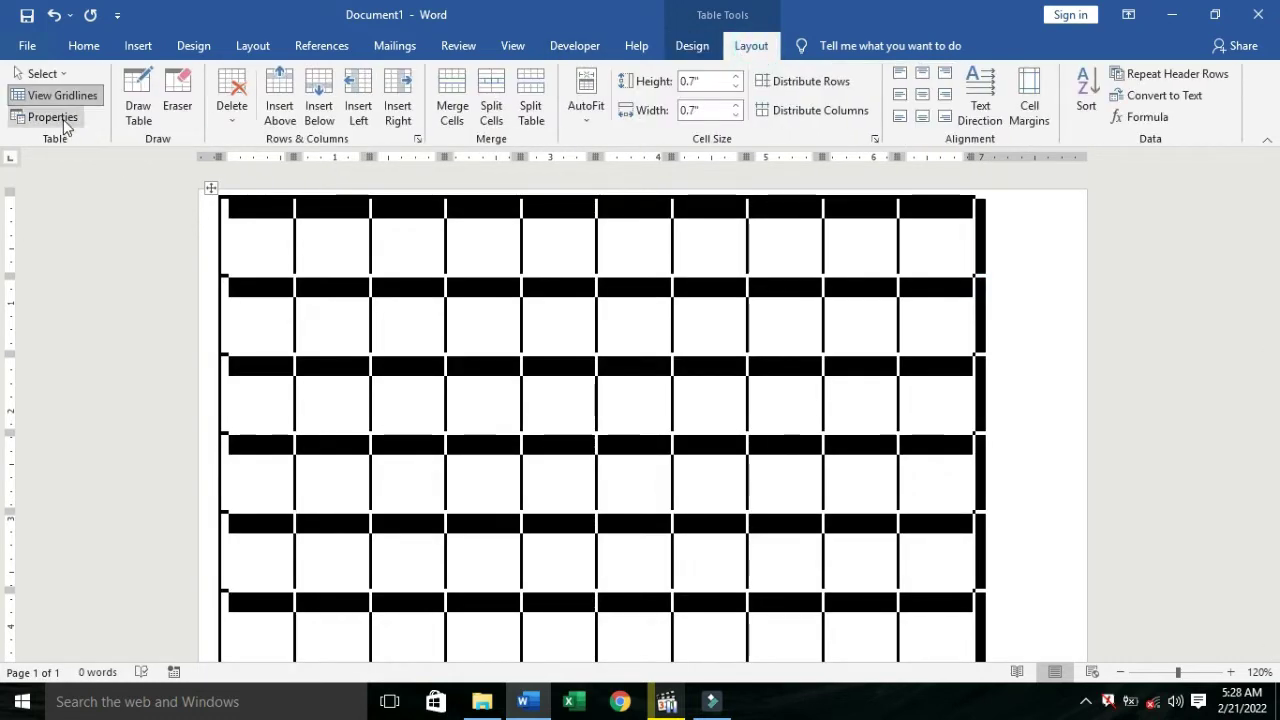
pyautogui.click(45, 116)
pyautogui.click(548, 275)
pyautogui.click(733, 515)
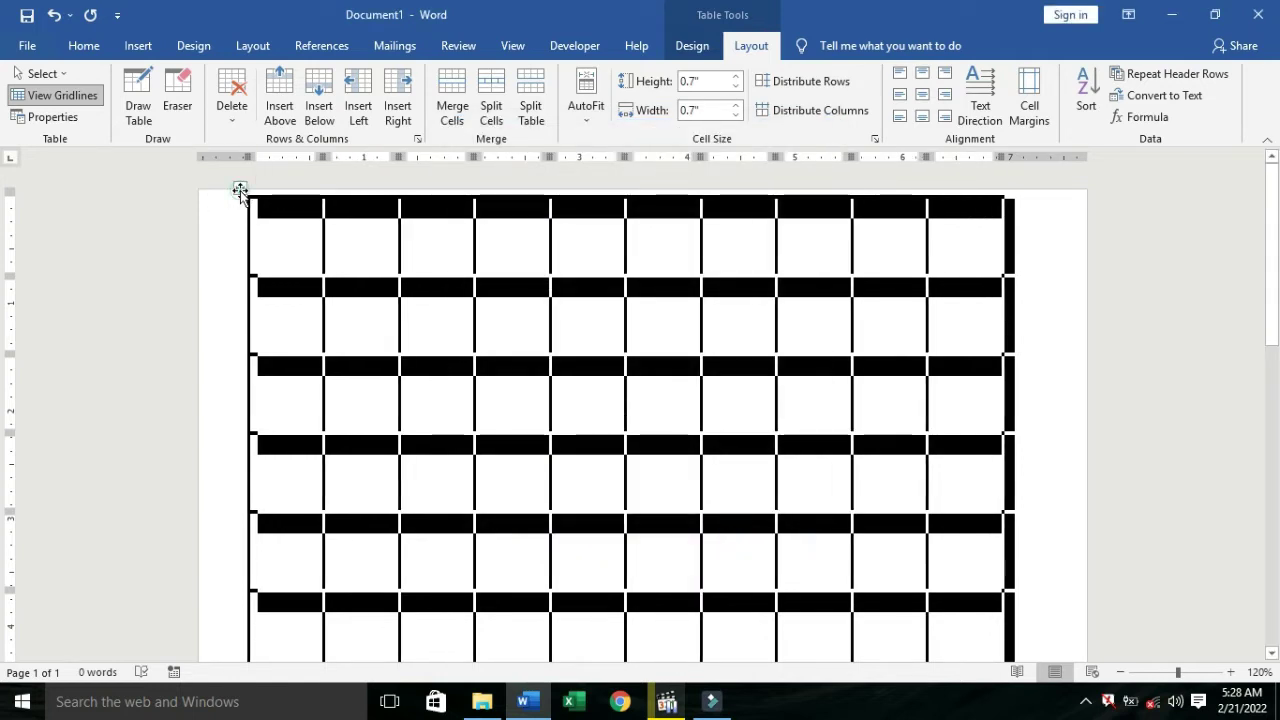
pyautogui.moveTo(240, 190); pyautogui.dragTo(242, 267)
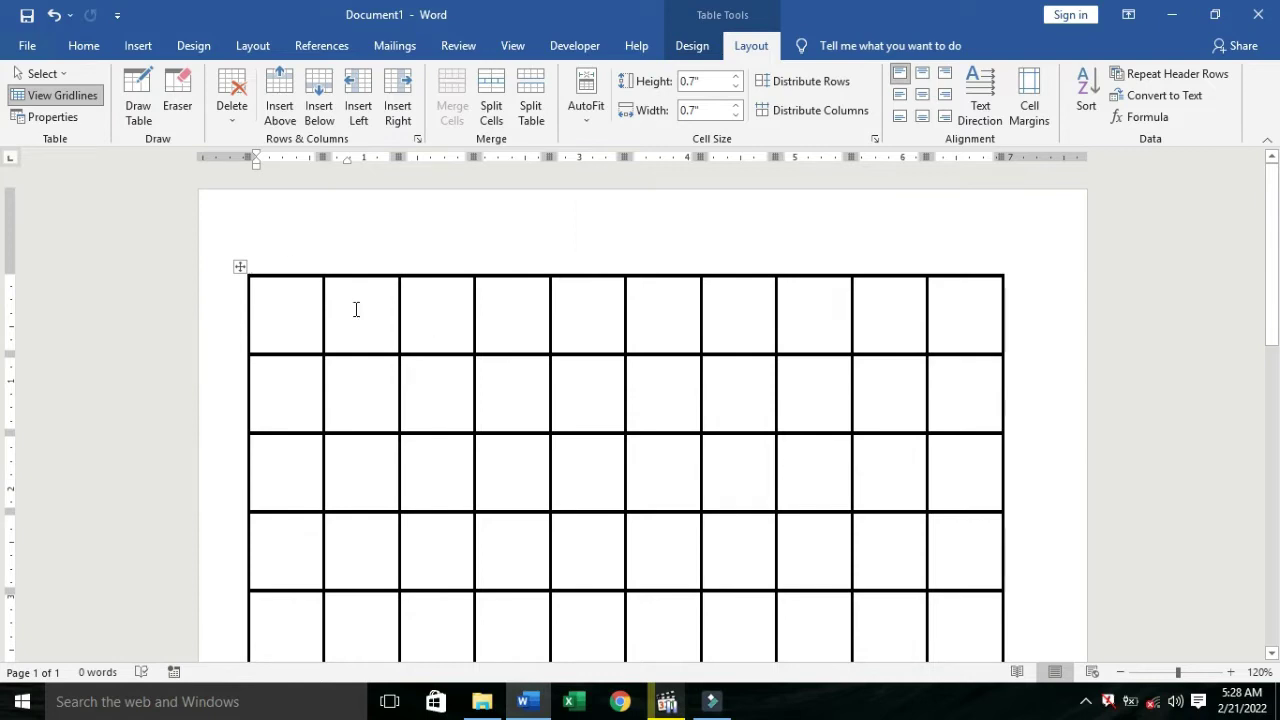
pyautogui.click(629, 272)
pyautogui.click(241, 266)
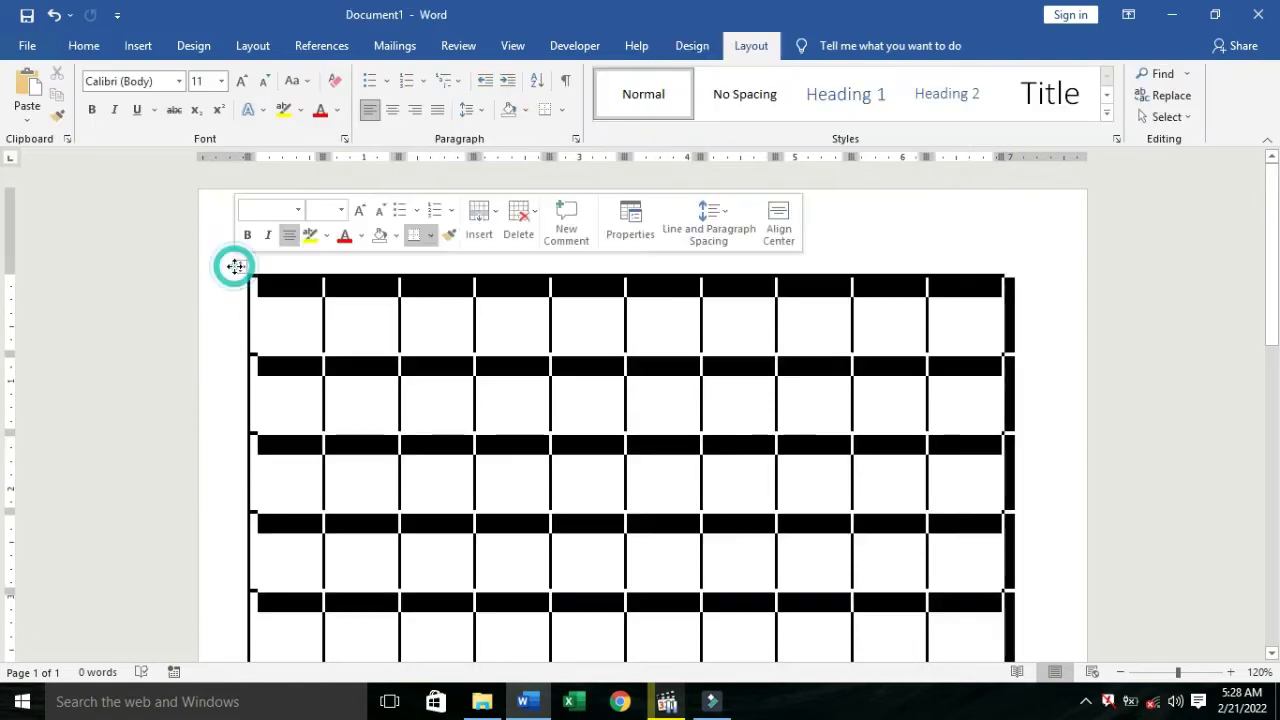
# Step: Align the cell contents top centre and enlarge the table's font with Grow Font
pyautogui.click(923, 96)
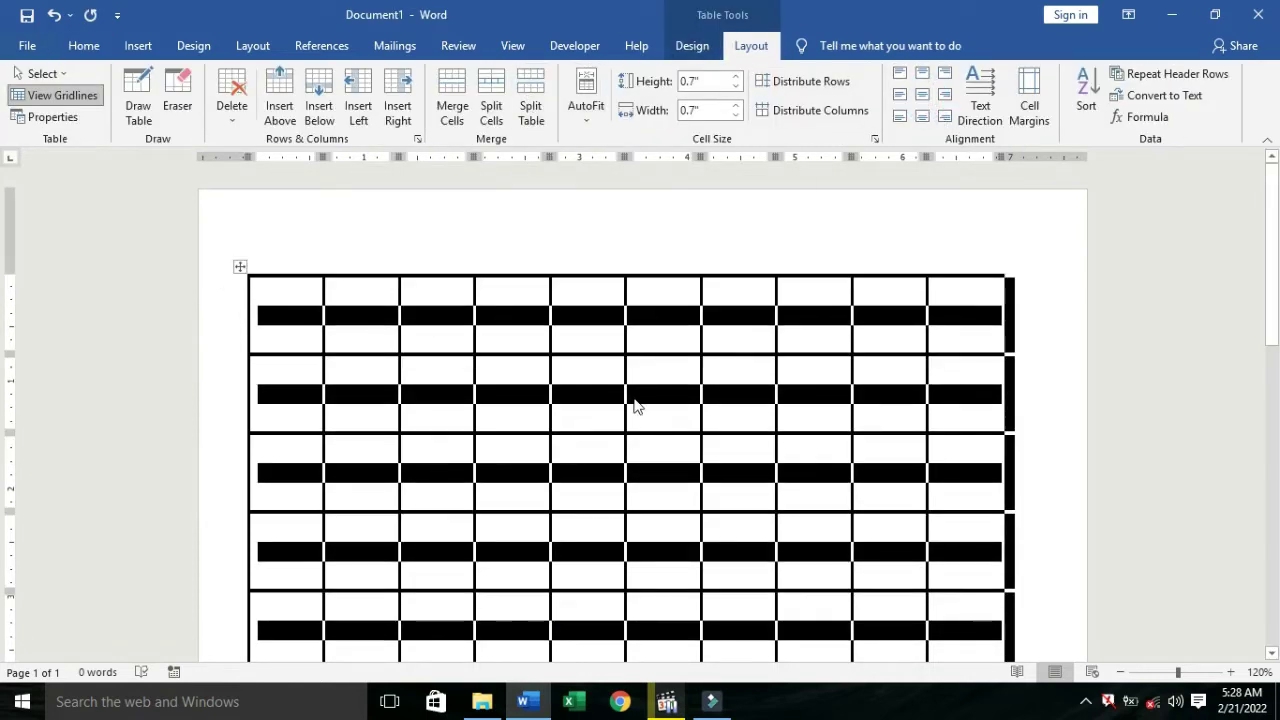
pyautogui.click(922, 78)
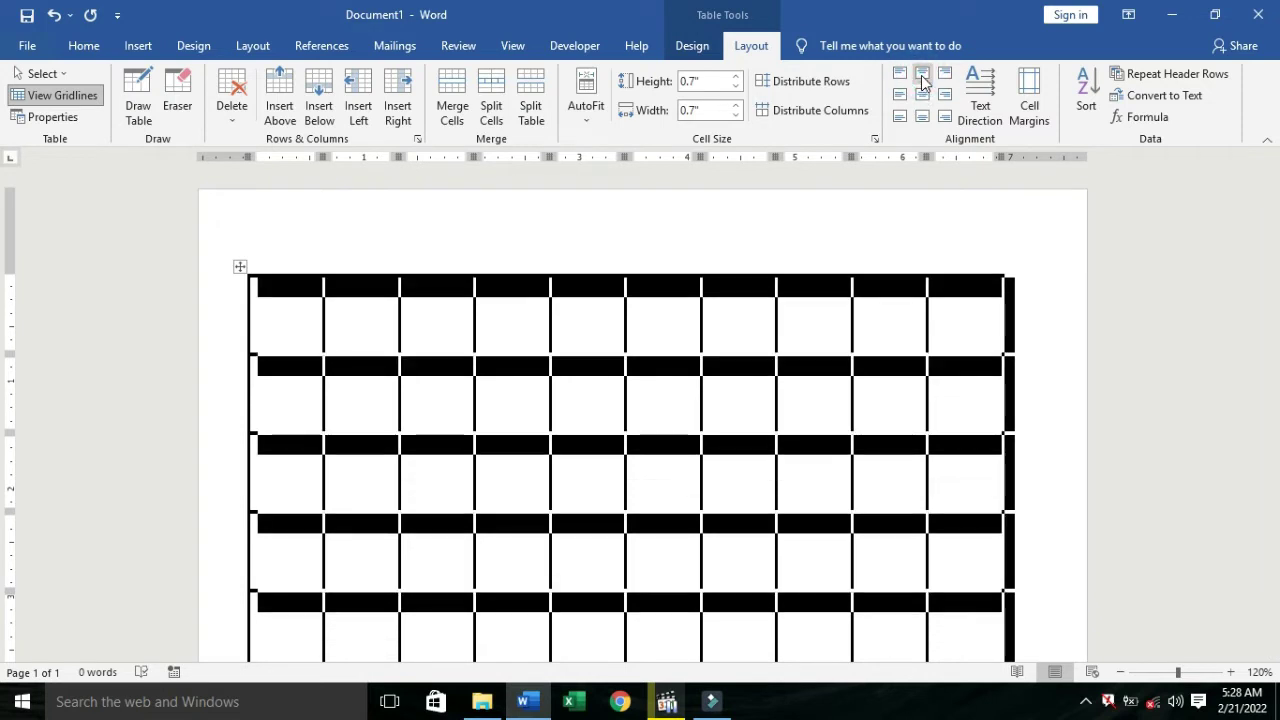
pyautogui.click(84, 46)
pyautogui.click(243, 81)
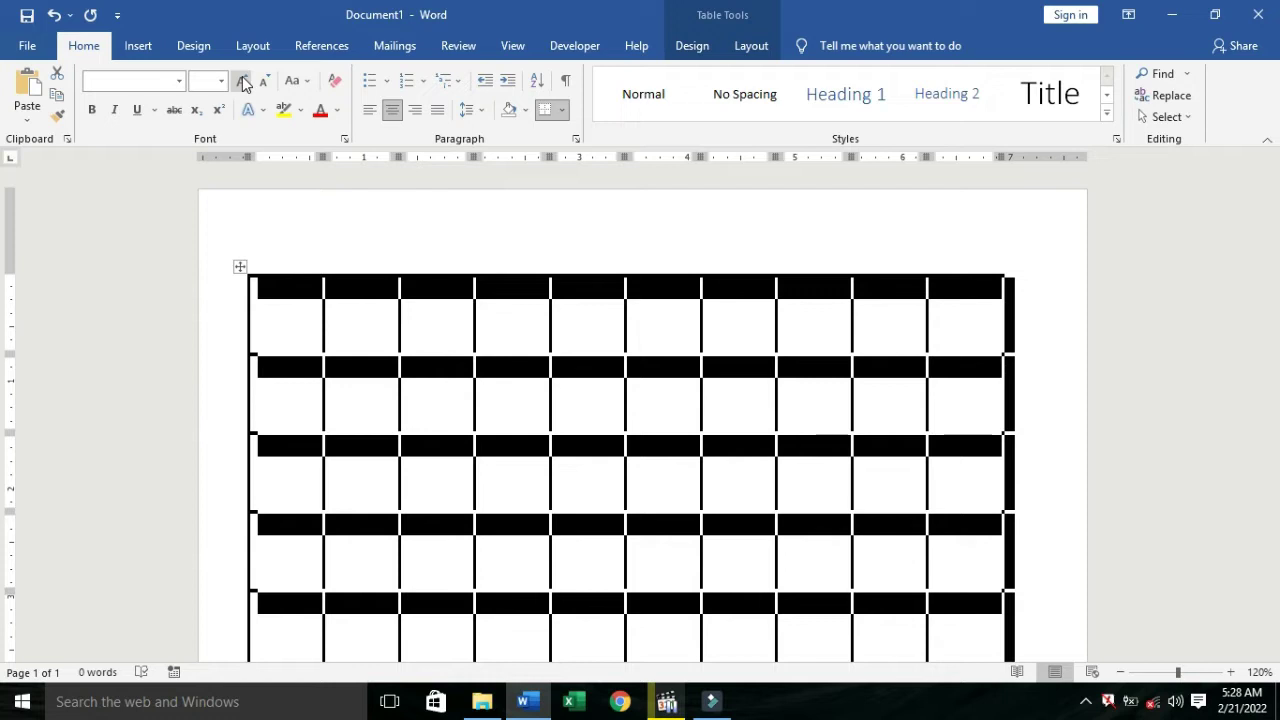
# Step: Number the top five rows in snake order from 100 down to 51, undoing a row-5 typo
pyautogui.click(284, 323)
pyautogui.write('100\t99\t98\t97\t96\t95\t94\t93\t92\t91')
pyautogui.press('Down')
pyautogui.write('90')
pyautogui.hotkey('shift', 'Tab')
pyautogui.press('8')
pyautogui.press('9')
pyautogui.hotkey('shift', 'Tab')
pyautogui.press('8')
pyautogui.press('8')
pyautogui.hotkey('shift', 'Tab')
pyautogui.press('8')
pyautogui.press('7')
pyautogui.hotkey('shift', 'Tab')
pyautogui.press('8')
pyautogui.press('6')
pyautogui.hotkey('shift', 'Tab')
pyautogui.press('8')
pyautogui.press('5')
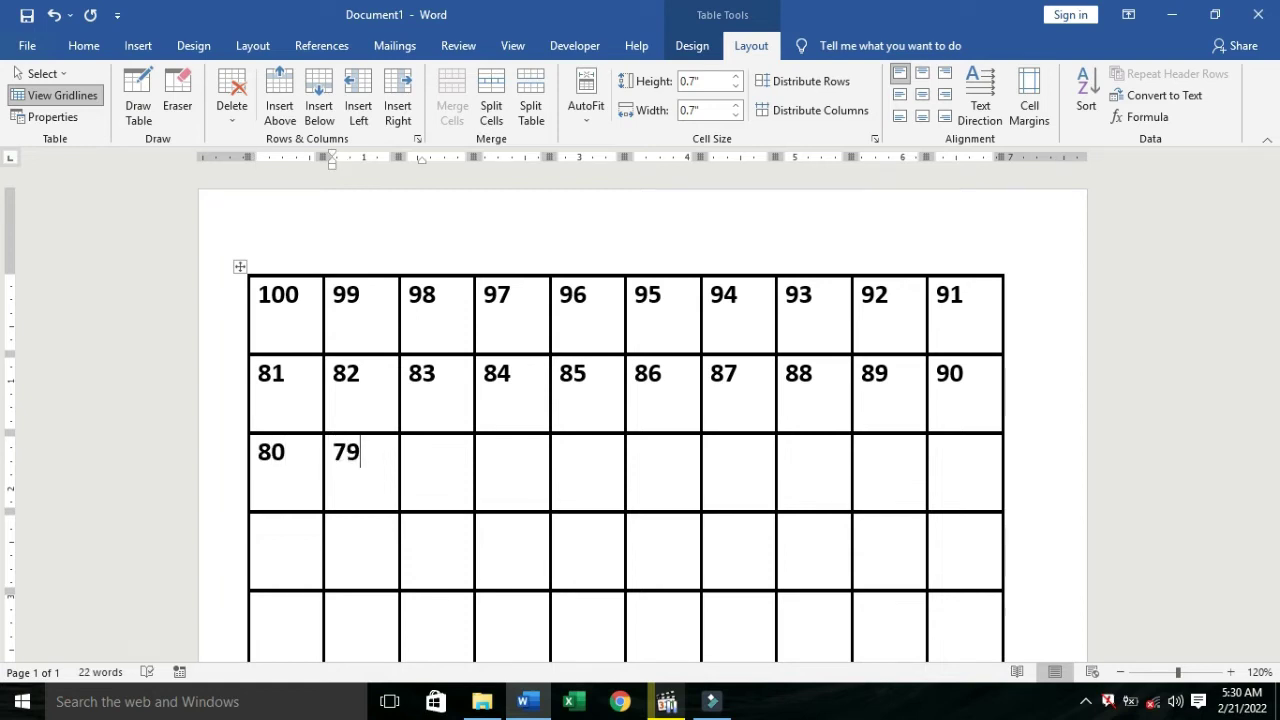
pyautogui.write('77\t76\t75\t74\t73\t72\t71')
pyautogui.press('Down')
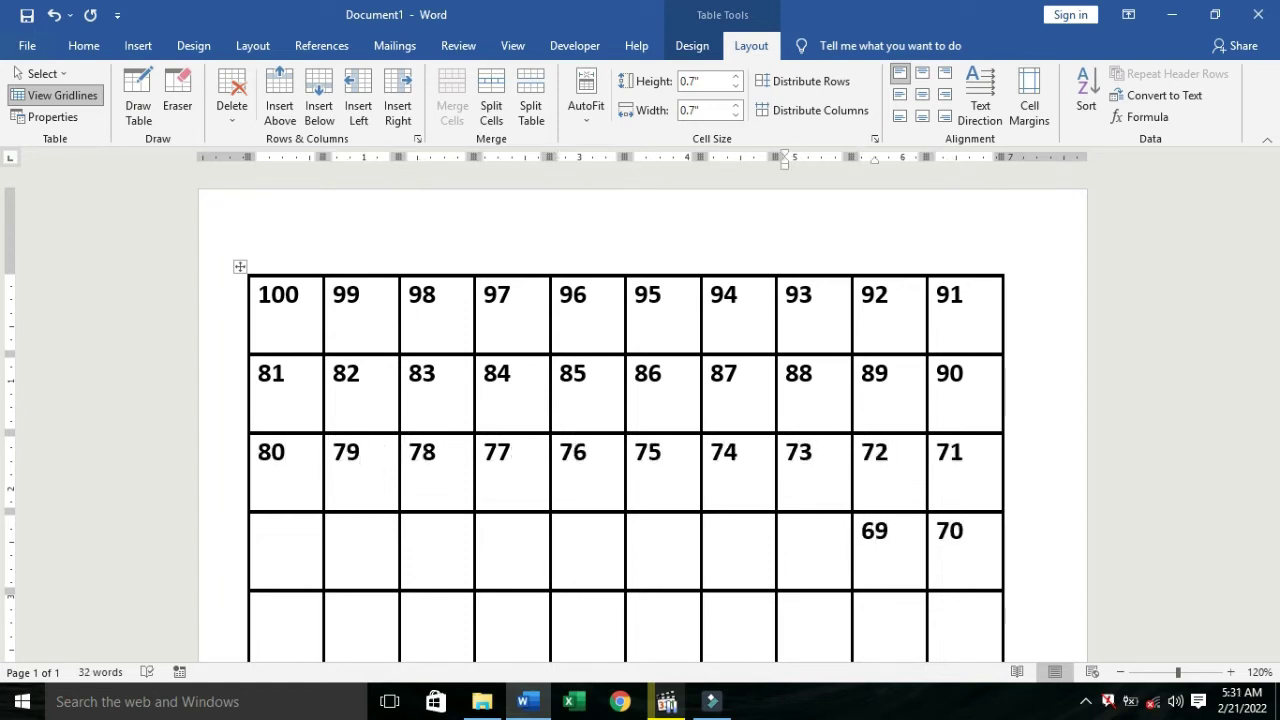
pyautogui.hotkey('shift', 'Tab')
pyautogui.press('6')
pyautogui.press('8')
pyautogui.hotkey('shift', 'Tab')
pyautogui.press('6')
pyautogui.press('7')
pyautogui.hotkey('shift', 'Tab')
pyautogui.press('6')
pyautogui.press('6')
pyautogui.hotkey('shift', 'Tab')
pyautogui.press('6')
pyautogui.press('5')
pyautogui.hotkey('shift', 'Tab')
pyautogui.press('6')
pyautogui.press('4')
pyautogui.hotkey('shift', 'Tab')
pyautogui.press('6')
pyautogui.press('3')
pyautogui.hotkey('shift', 'Tab')
pyautogui.press('6')
pyautogui.press('2')
pyautogui.hotkey('shift', 'Tab')
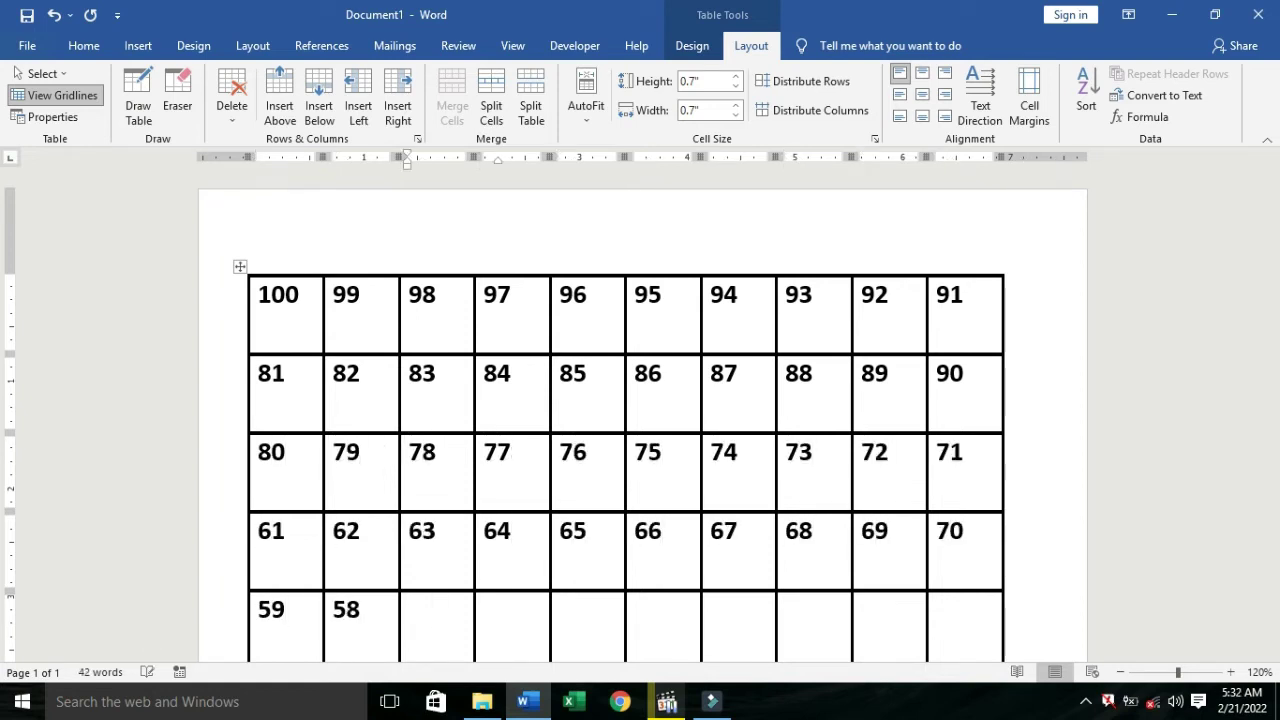
pyautogui.write('57\t56\t55\t54\t53')
pyautogui.hotkey('ctrl', 'z')
pyautogui.hotkey('ctrl', 'z')
pyautogui.hotkey('ctrl', 'z')
pyautogui.hotkey('ctrl', 'z')
pyautogui.hotkey('ctrl', 'z')
pyautogui.hotkey('ctrl', 'z')
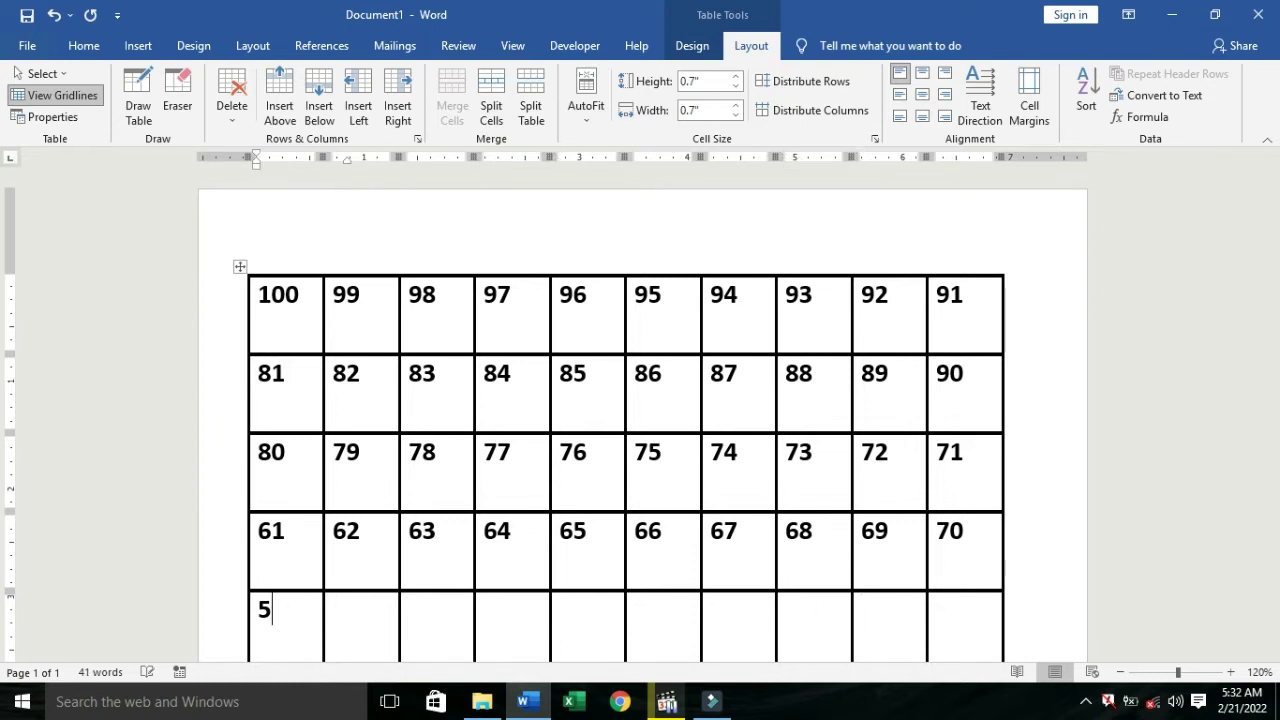
pyautogui.write('57\t56\t55\t54\t53\t52\t51')
# Step: Number the bottom five rows in snake order from 50 down to 01
pyautogui.press('Down')
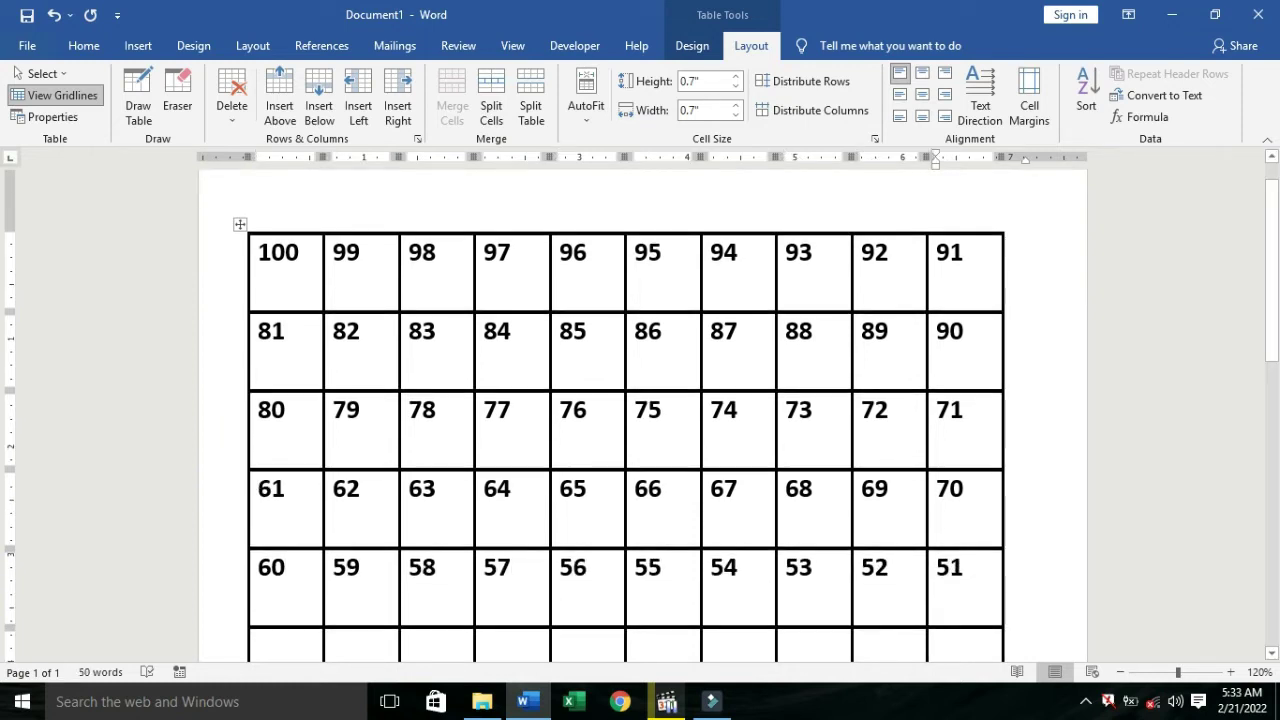
pyautogui.press('5')
pyautogui.press('0')
pyautogui.hotkey('shift', 'Tab')
pyautogui.press('4')
pyautogui.press('9')
pyautogui.hotkey('shift', 'Tab')
pyautogui.press('4')
pyautogui.press('8')
pyautogui.hotkey('shift', 'Tab')
pyautogui.press('4')
pyautogui.press('7')
pyautogui.hotkey('shift', 'Tab')
pyautogui.press('4')
pyautogui.press('6')
pyautogui.hotkey('shift', 'Tab')
pyautogui.press('4')
pyautogui.press('5')
pyautogui.hotkey('shift', 'Tab')
pyautogui.press('4')
pyautogui.press('4')
pyautogui.hotkey('shift', 'Tab')
pyautogui.press('4')
pyautogui.press('3')
pyautogui.hotkey('shift', 'Tab')
pyautogui.press('4')
pyautogui.press('2')
pyautogui.hotkey('shift', 'Tab')
pyautogui.press('4')
pyautogui.press('1')
pyautogui.press('Down')
pyautogui.write('40\t39\t38\t37\t36\t35\t34\t33\t32\t31')
pyautogui.press('Down')
pyautogui.press('3')
pyautogui.press('0')
pyautogui.hotkey('shift', 'Tab')
pyautogui.press('2')
pyautogui.press('9')
pyautogui.hotkey('shift', 'Tab')
pyautogui.press('2')
pyautogui.press('8')
pyautogui.hotkey('shift', 'Tab')
pyautogui.press('2')
pyautogui.press('7')
pyautogui.hotkey('shift', 'Tab')
pyautogui.press('2')
pyautogui.press('6')
pyautogui.hotkey('shift', 'Tab')
pyautogui.press('2')
pyautogui.press('5')
pyautogui.hotkey('shift', 'Tab')
pyautogui.press('2')
pyautogui.press('4')
pyautogui.hotkey('shift', 'Tab')
pyautogui.press('2')
pyautogui.press('3')
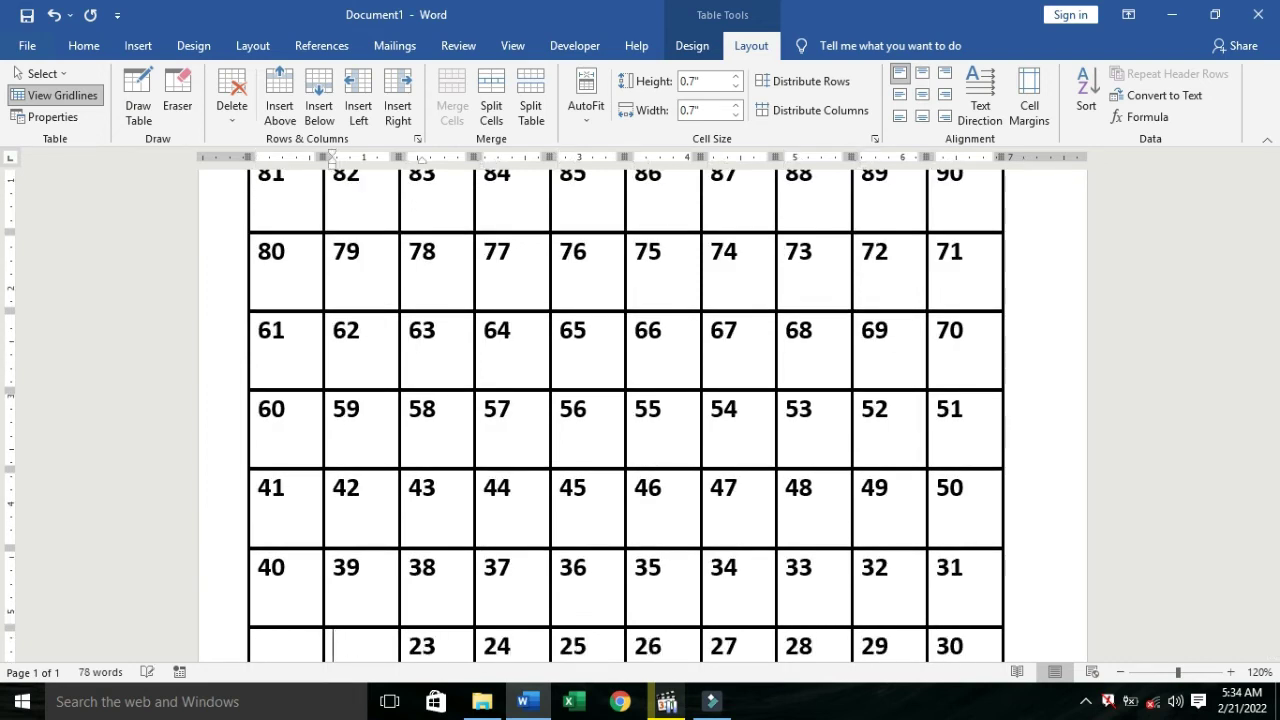
pyautogui.hotkey('shift', 'Tab')
pyautogui.press('2')
pyautogui.press('2')
pyautogui.hotkey('shift', 'Tab')
pyautogui.press('2')
pyautogui.press('1')
pyautogui.press('Down')
pyautogui.write('20\t19\t18\t17\t16\t15\t14\t13\t12\t11')
pyautogui.press('Down')
pyautogui.press('1')
pyautogui.press('0')
pyautogui.hotkey('shift', 'Tab')
pyautogui.press('0')
pyautogui.press('9')
pyautogui.hotkey('shift', 'Tab')
pyautogui.press('0')
pyautogui.press('8')
pyautogui.press('7')
pyautogui.hotkey('shift', 'Tab')
pyautogui.press('0')
pyautogui.press('6')
pyautogui.hotkey('shift', 'Tab')
pyautogui.press('0')
pyautogui.press('5')
pyautogui.hotkey('shift', 'Tab')
pyautogui.press('0')
pyautogui.press('4')
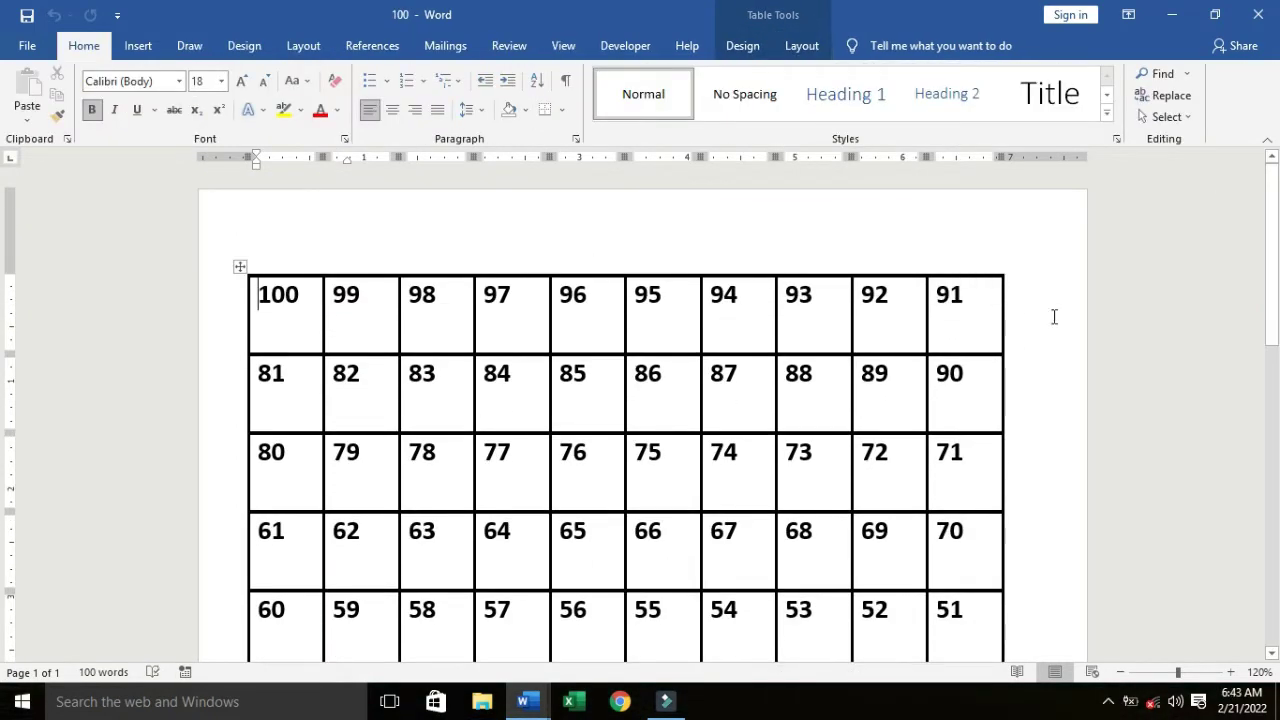
# Step: Draw a wavy freehand Scribble snake body hanging below the 01–10 row
pyautogui.scroll(-4, 1054, 316)
pyautogui.scroll(-5, 1054, 316)
pyautogui.click(138, 45)
pyautogui.click(252, 73)
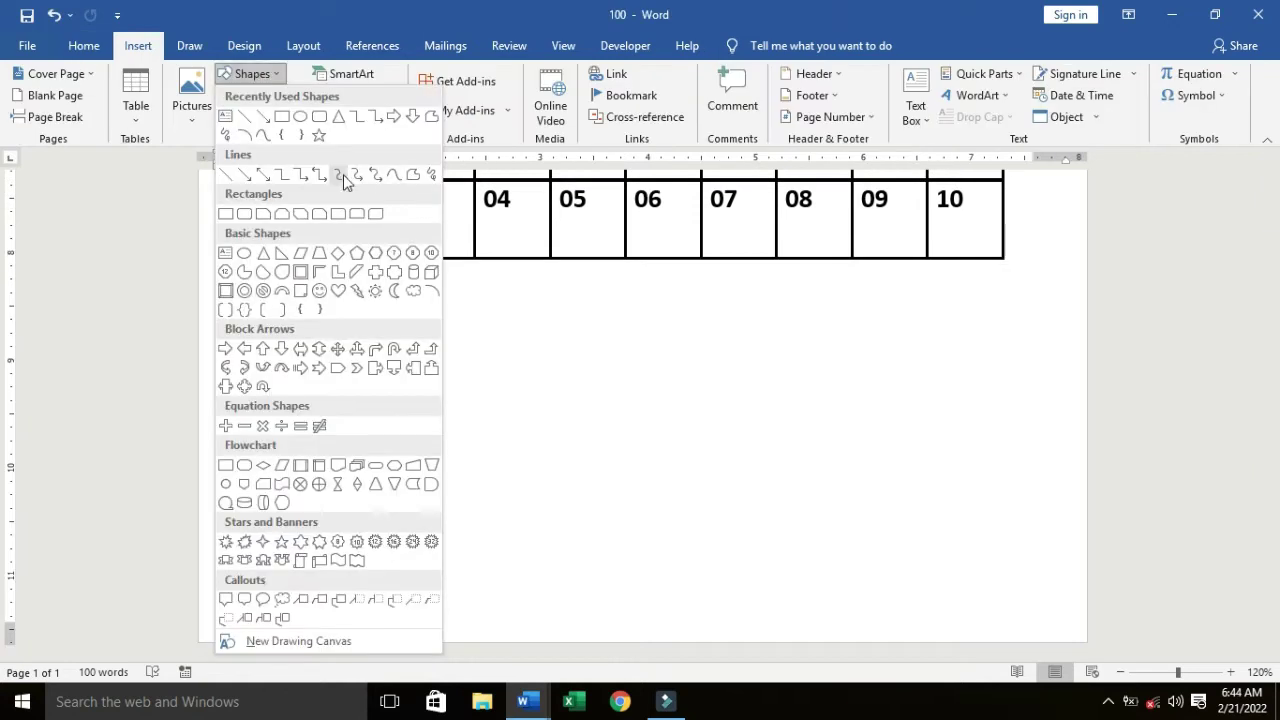
pyautogui.click(343, 174)
pyautogui.moveTo(543, 280); pyautogui.dragTo(496, 329)
pyautogui.moveTo(535, 397); pyautogui.dragTo(497, 445)
pyautogui.moveTo(550, 512); pyautogui.dragTo(546, 367)
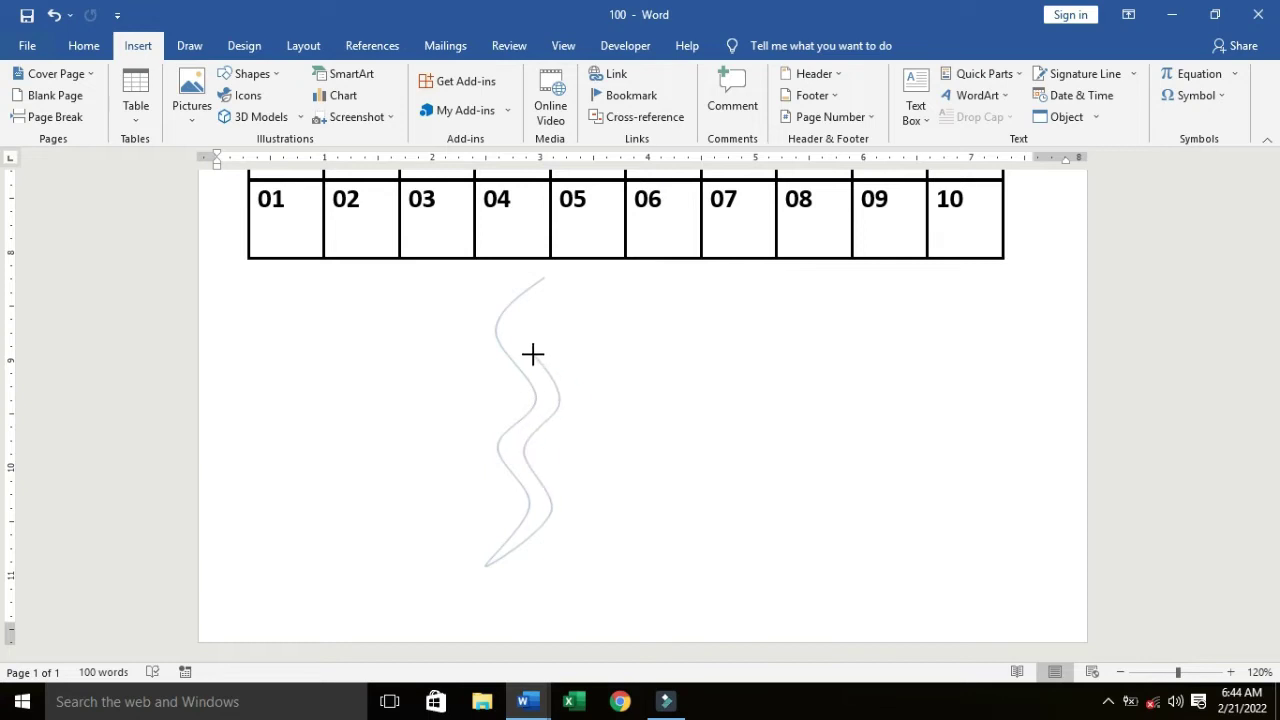
pyautogui.moveTo(517, 339)
pyautogui.mouseDown()
pyautogui.moveTo(546, 305)
pyautogui.moveTo(547, 279)
pyautogui.mouseUp()
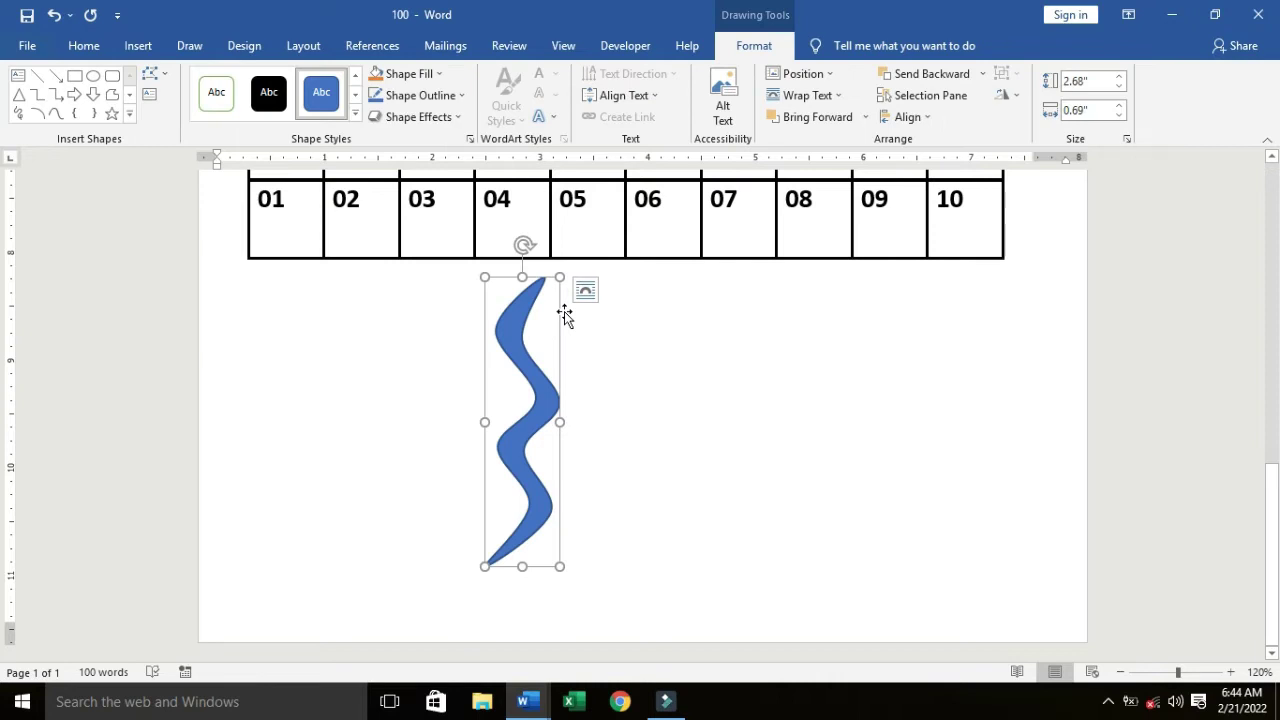
# Step: Edit the snake shape's points to reshape and smooth the top of its body
pyautogui.click(150, 73)
pyautogui.click(193, 125)
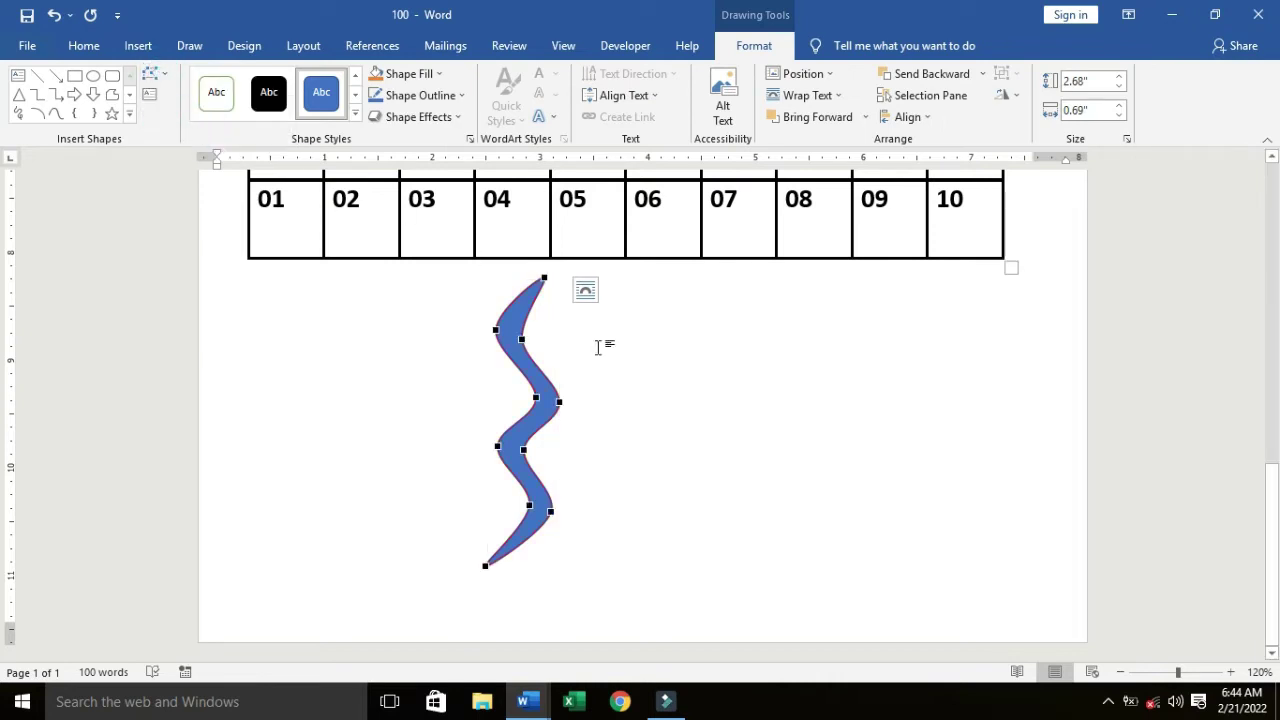
pyautogui.moveTo(553, 291)
pyautogui.mouseDown()
pyautogui.moveTo(551, 267)
pyautogui.moveTo(549, 304)
pyautogui.moveTo(574, 255)
pyautogui.mouseUp()
pyautogui.moveTo(509, 292); pyautogui.dragTo(570, 262)
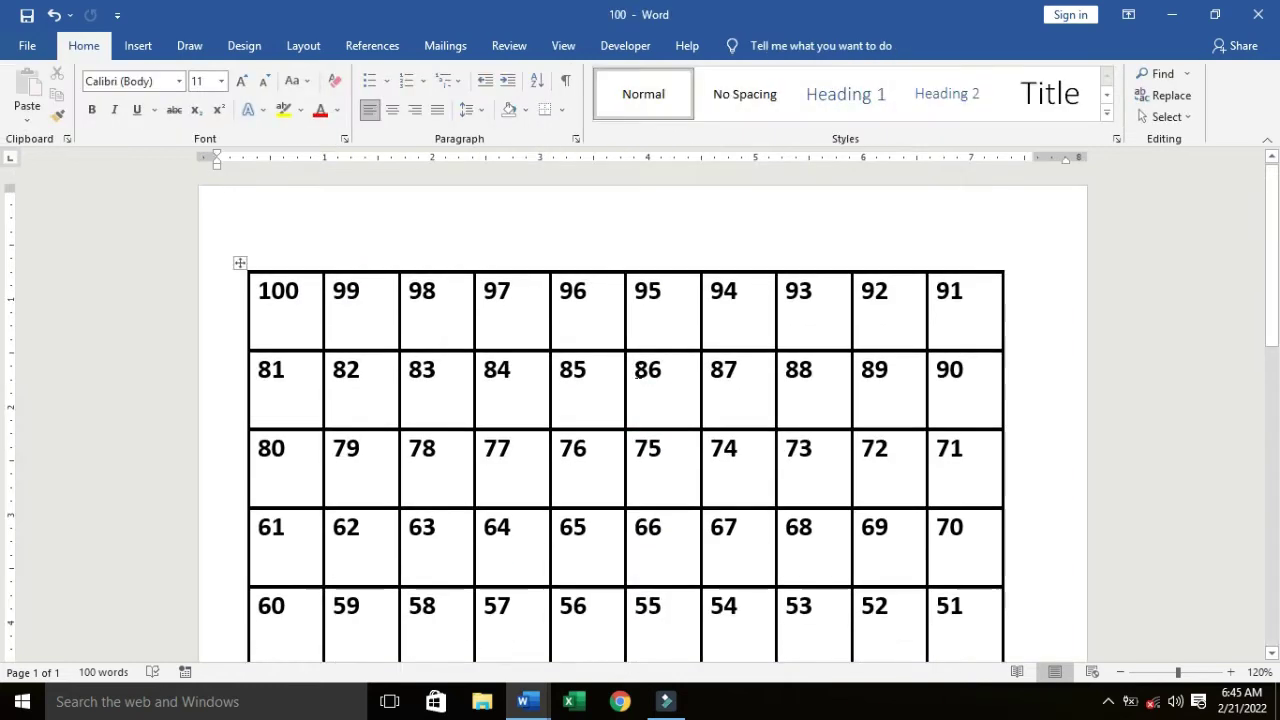
# Step: Fill the wavy snake shape solid black
pyautogui.scroll(-5, 714, 420)
pyautogui.doubleClick(531, 289)
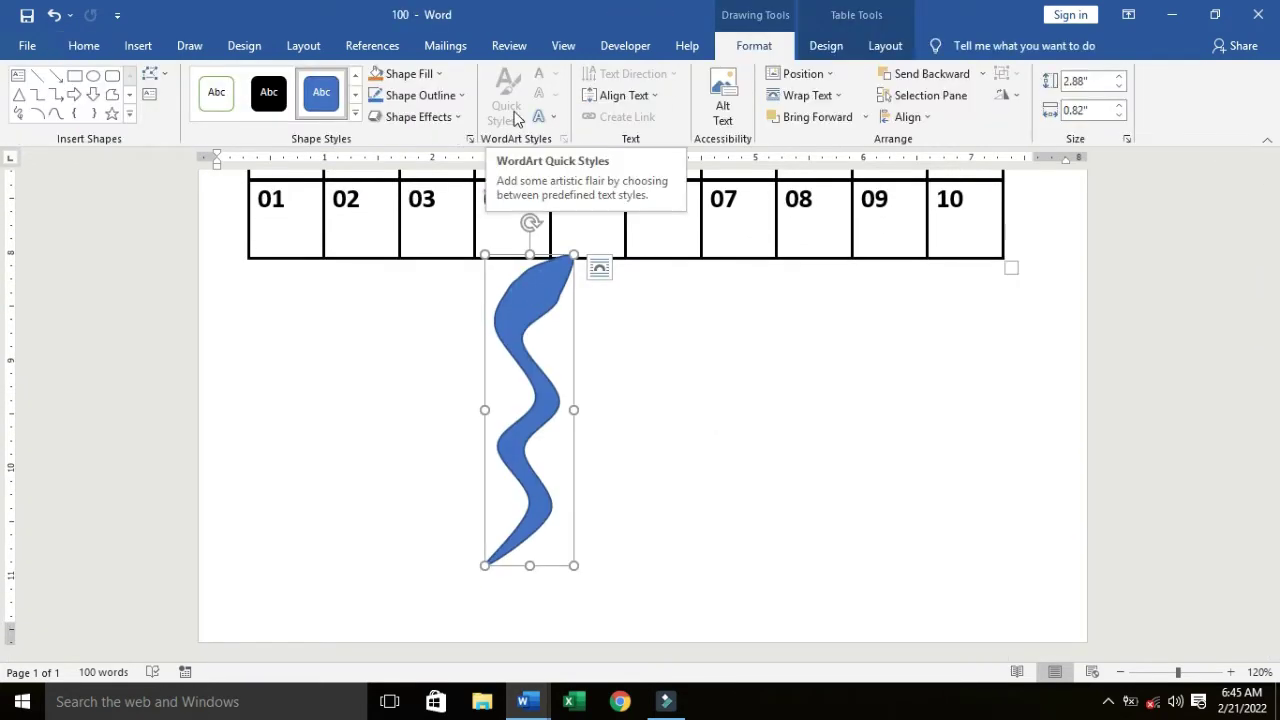
pyautogui.click(268, 92)
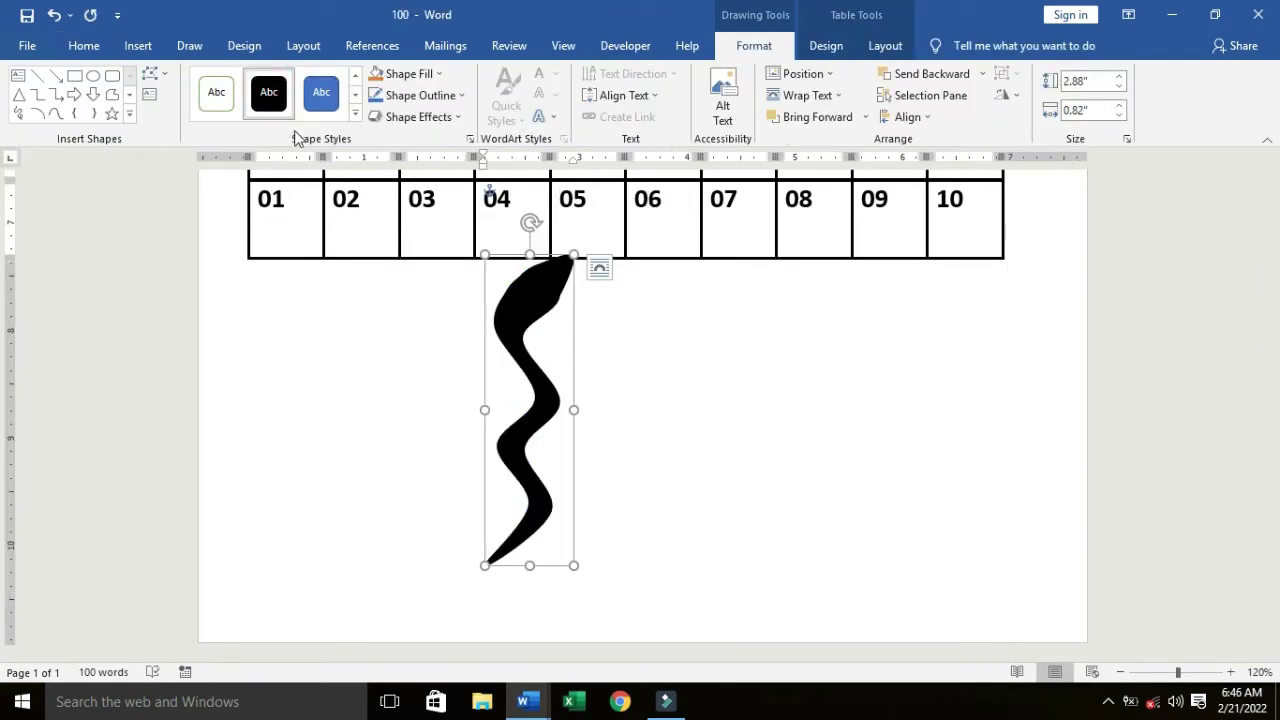
# Step: Draw a small oval on the snake's head and style it white with a black outline
pyautogui.click(93, 76)
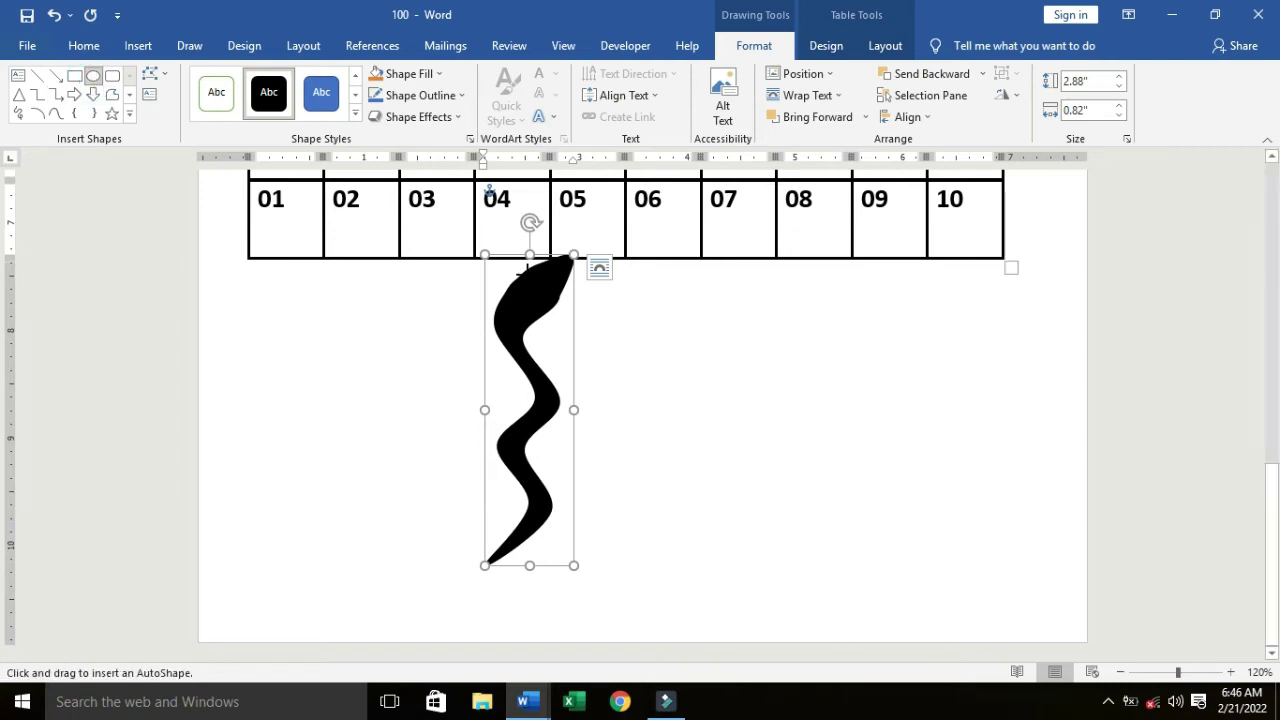
pyautogui.moveTo(528, 266); pyautogui.dragTo(550, 279)
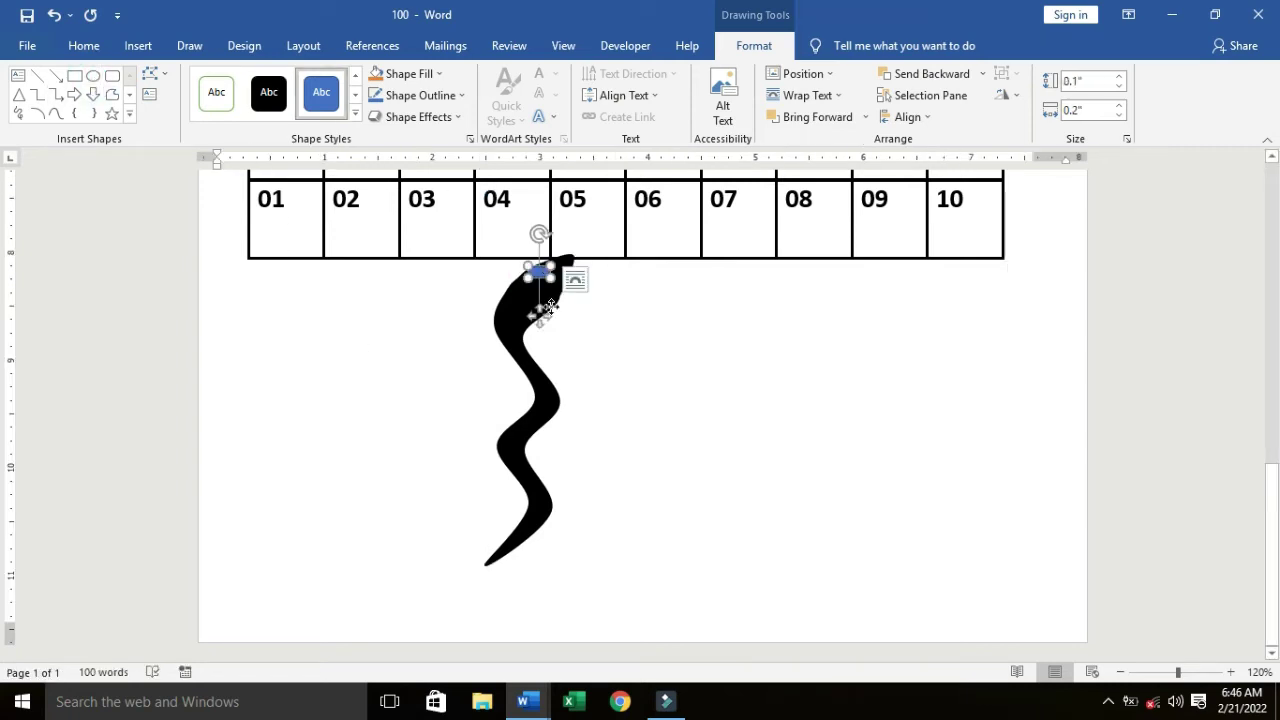
pyautogui.moveTo(538, 233); pyautogui.dragTo(515, 236)
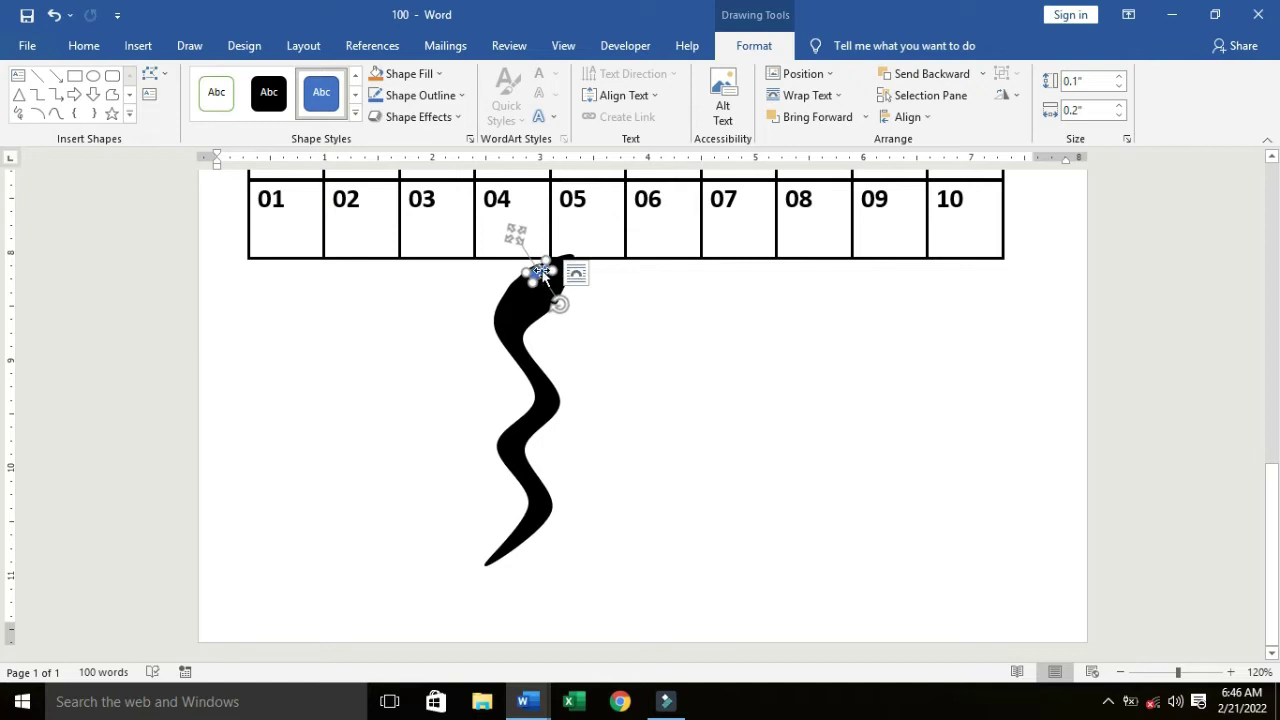
pyautogui.hotkey('ctrl', 'z')
pyautogui.hotkey('ctrl', 'z')
pyautogui.moveTo(550, 268); pyautogui.dragTo(570, 266)
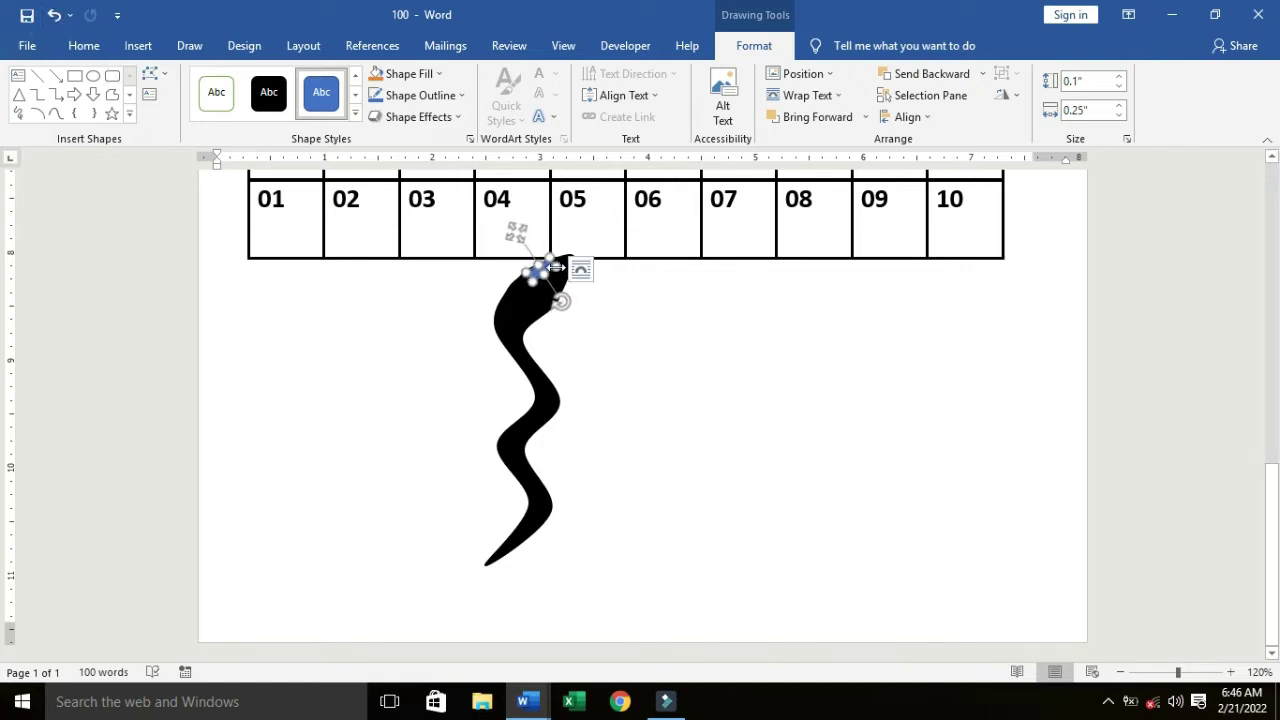
pyautogui.click(355, 113)
pyautogui.click(225, 131)
pyautogui.moveTo(560, 280); pyautogui.dragTo(577, 291)
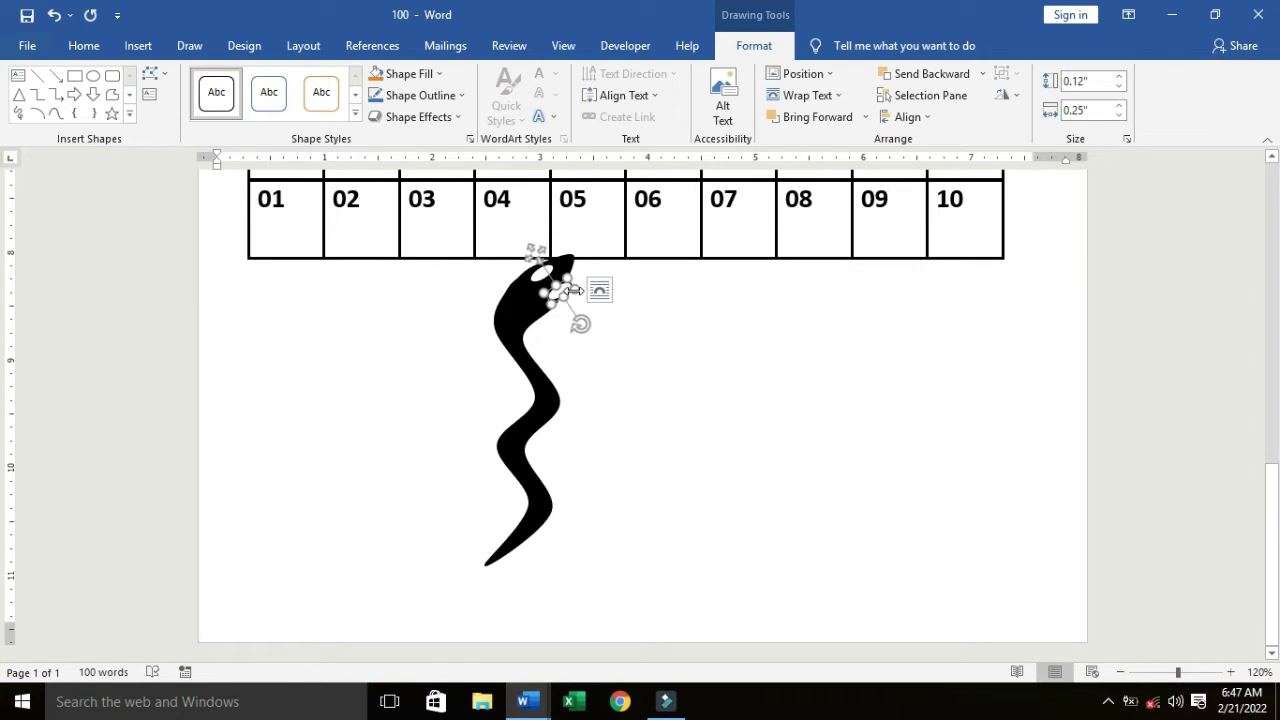
pyautogui.press('Escape')
# Step: Zoom in on the snake's head and duplicate the eye oval
pyautogui.scroll(-7, 1092, 315)
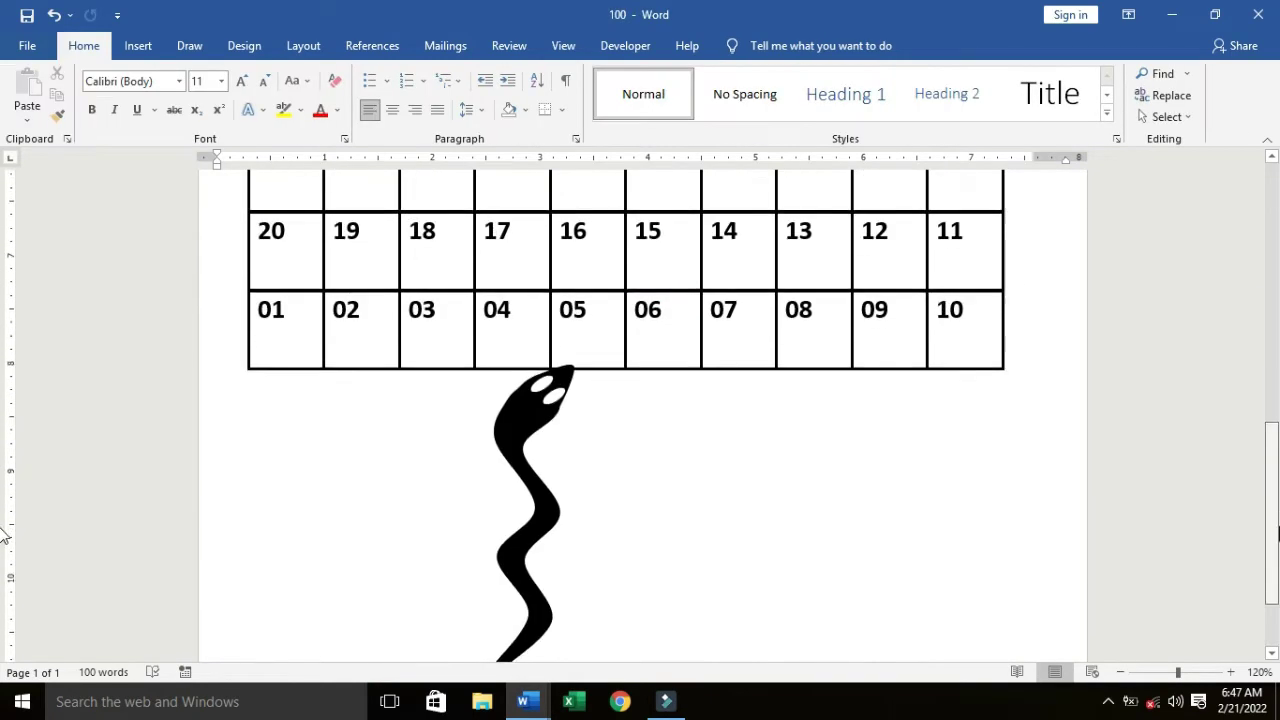
pyautogui.click(545, 388)
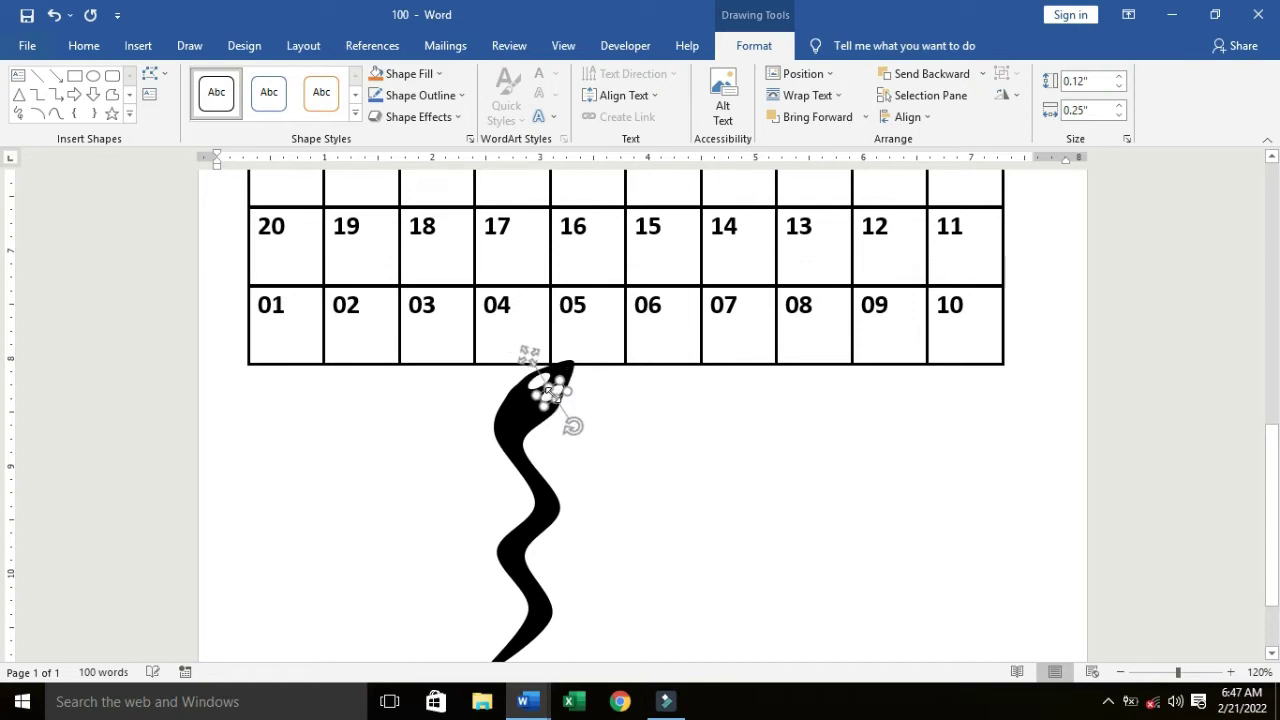
pyautogui.scroll(5, 624, 423)
pyautogui.click(624, 423)
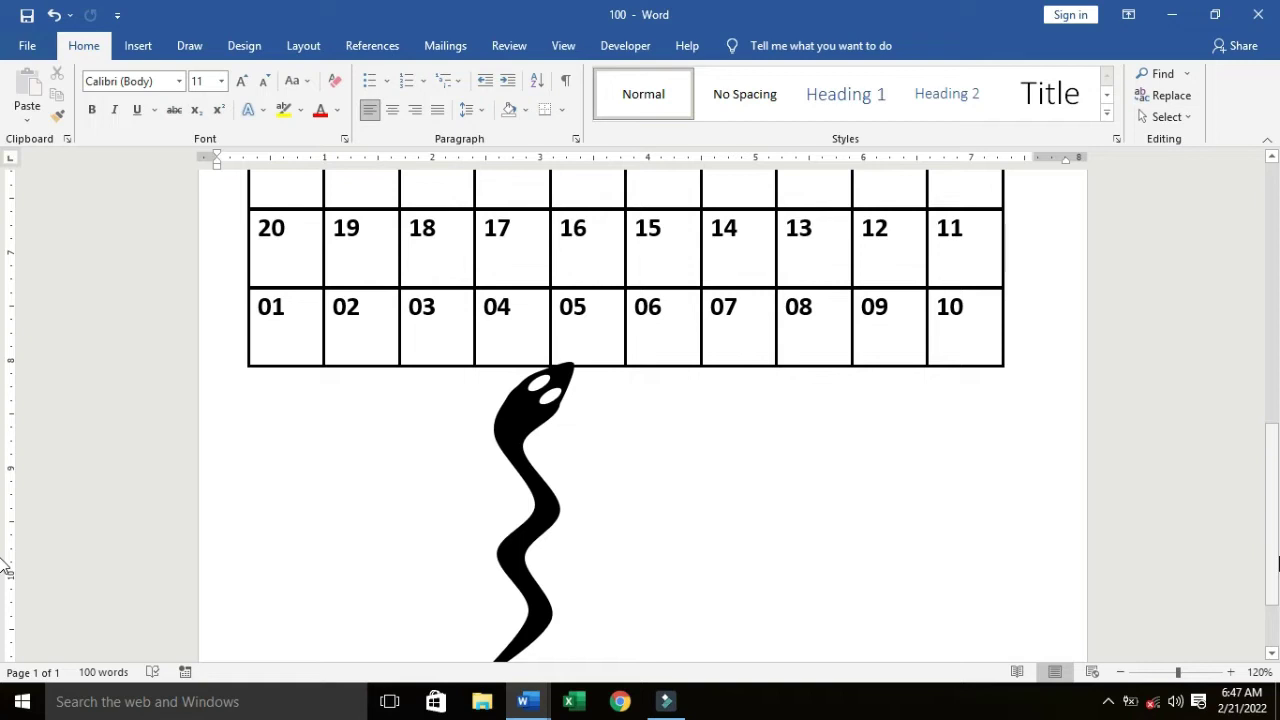
pyautogui.click(1231, 672)
pyautogui.click(1231, 672)
pyautogui.click(1231, 672)
pyautogui.click(1231, 672)
pyautogui.click(1231, 672)
pyautogui.click(1231, 672)
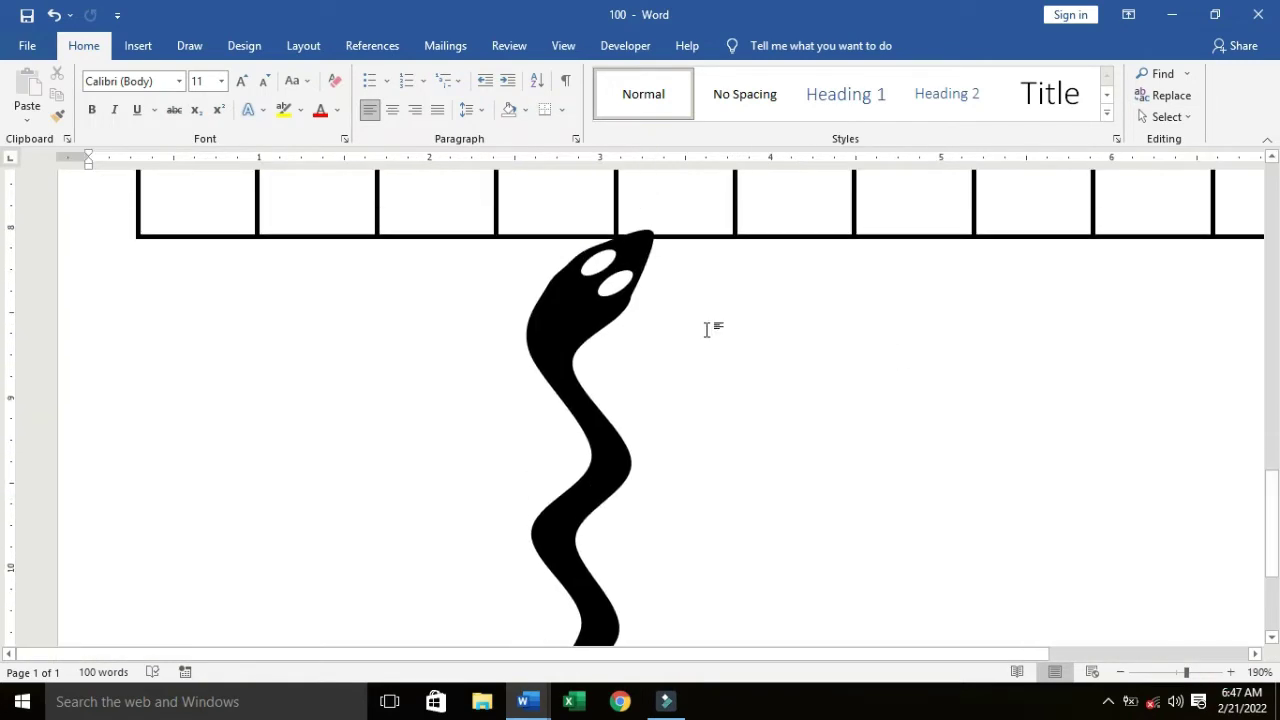
pyautogui.click(612, 280)
pyautogui.moveTo(612, 280)
pyautogui.mouseDown()
pyautogui.moveTo(813, 333)
pyautogui.moveTo(786, 335)
pyautogui.moveTo(585, 252)
pyautogui.mouseUp()
pyautogui.hotkey('ctrl', 'd')
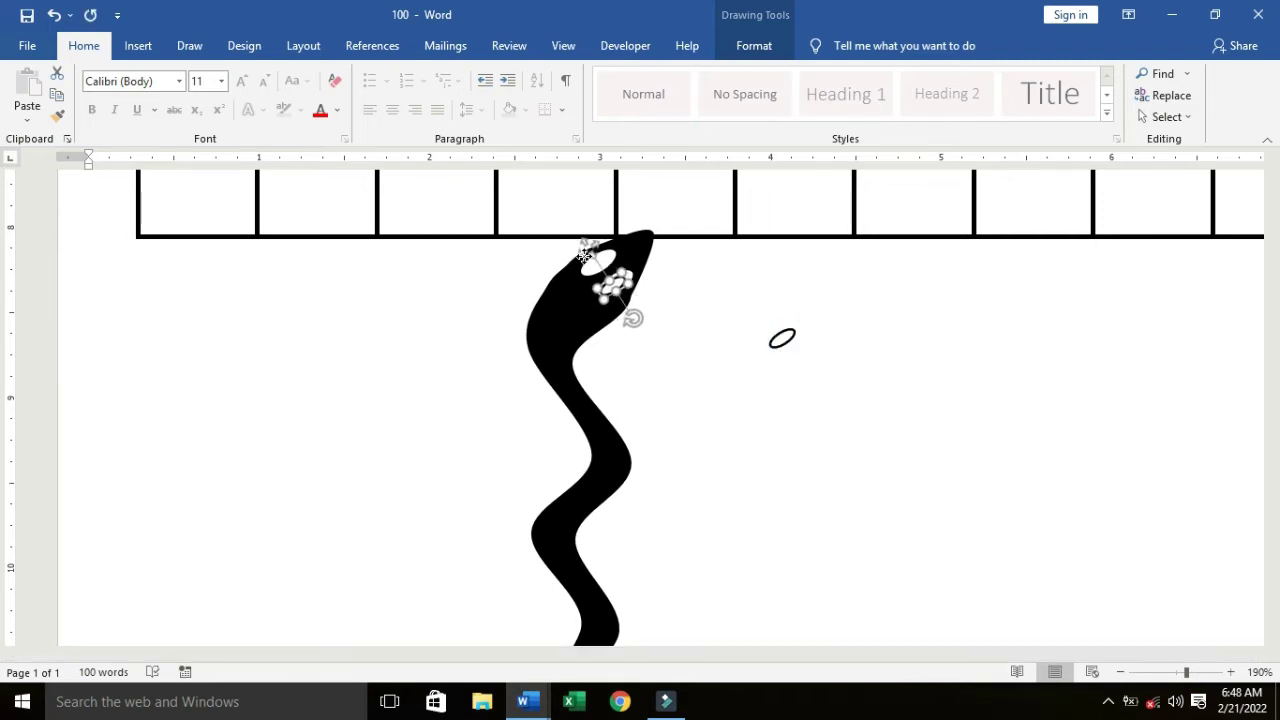
pyautogui.click(691, 317)
# Step: Move the copied oval onto the snake's head as the first eye
pyautogui.scroll(-10, 1030, 535)
pyautogui.scroll(-10, 1030, 535)
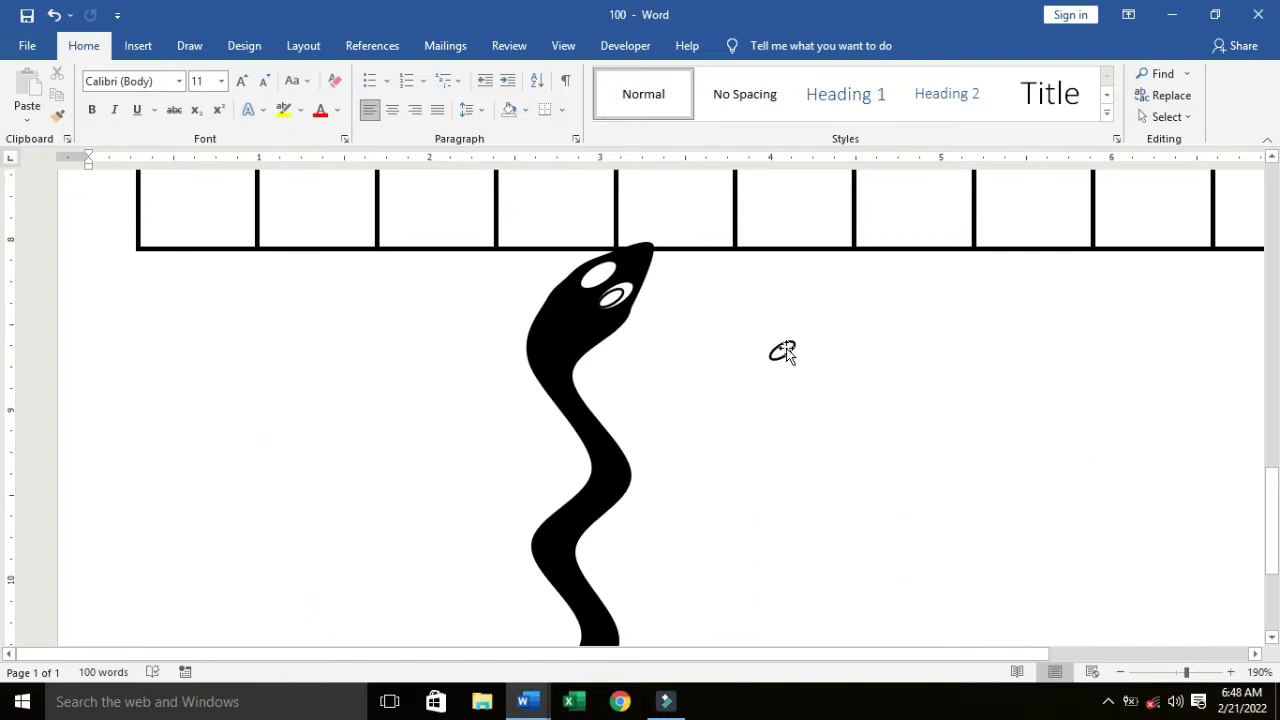
pyautogui.moveTo(785, 352); pyautogui.dragTo(598, 272)
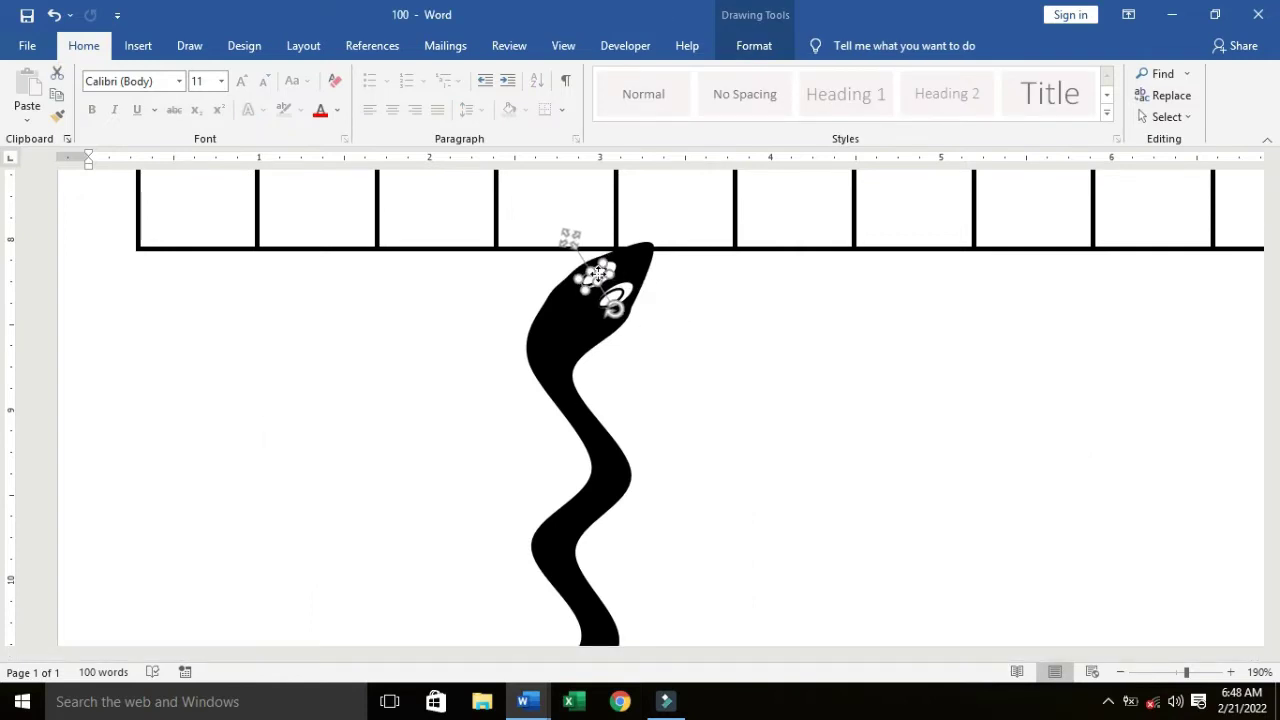
pyautogui.click(726, 303)
pyautogui.scroll(-10, 726, 303)
pyautogui.scroll(-10, 756, 500)
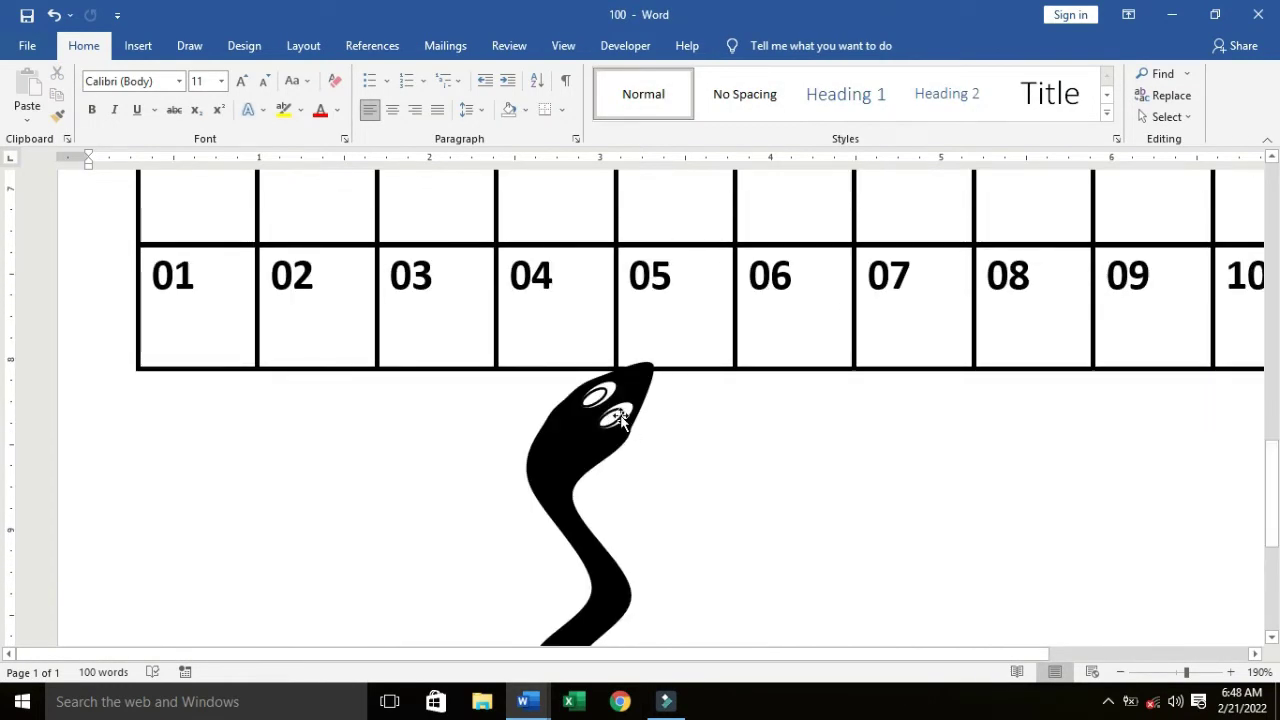
pyautogui.click(621, 418)
pyautogui.moveTo(636, 415); pyautogui.dragTo(632, 418)
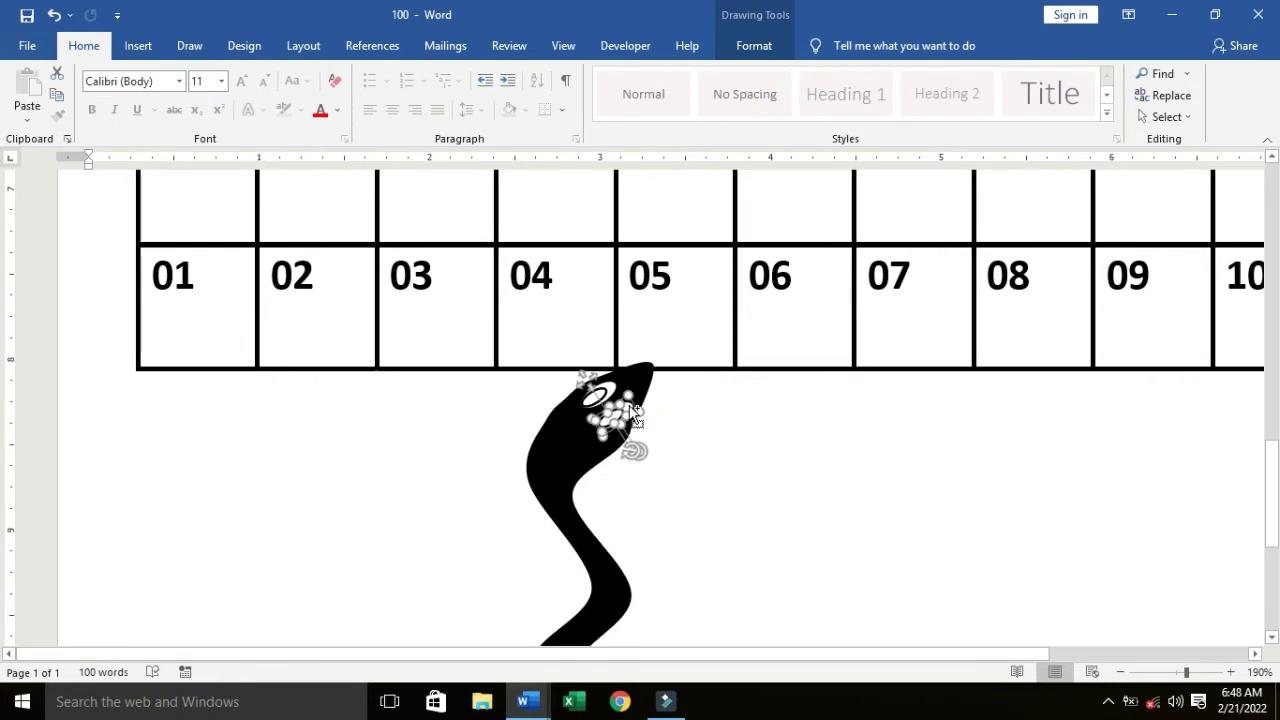
# Step: Copy the eye beside it to give the snake a second eye
pyautogui.click(760, 46)
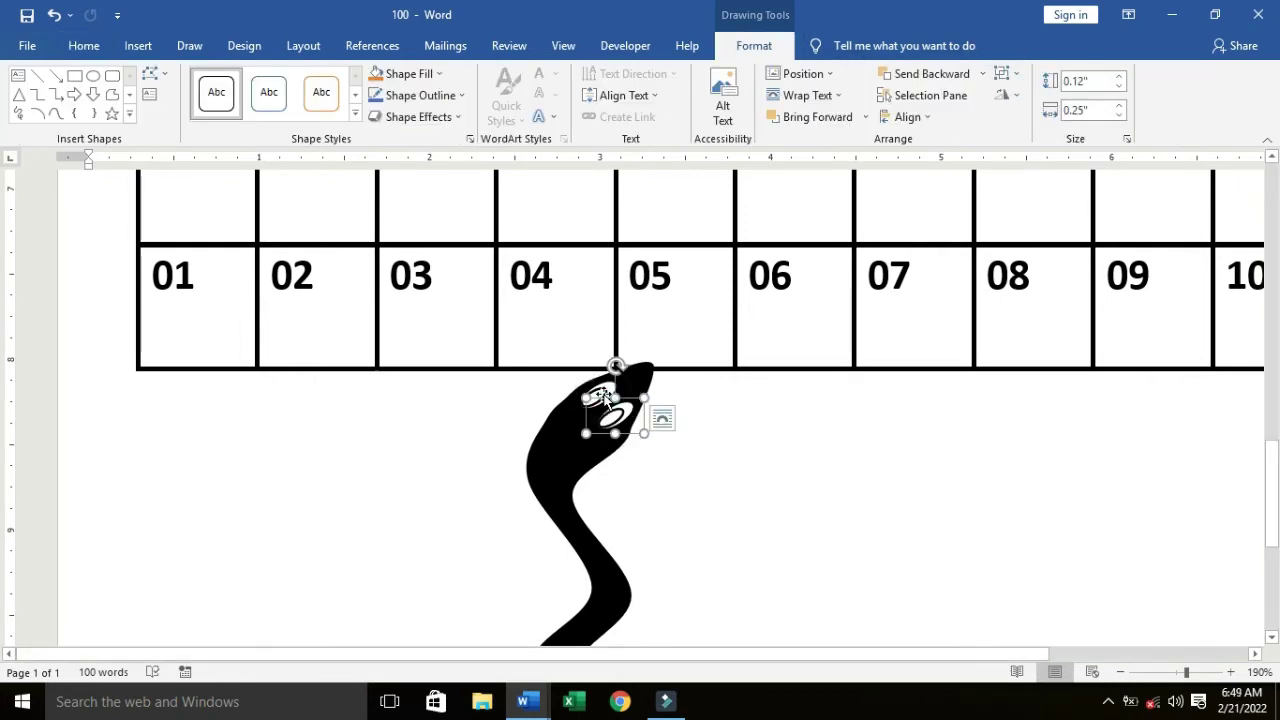
pyautogui.keyDown('ctrl'); pyautogui.moveTo(604, 398); pyautogui.dragTo(587, 378); pyautogui.keyUp('ctrl')
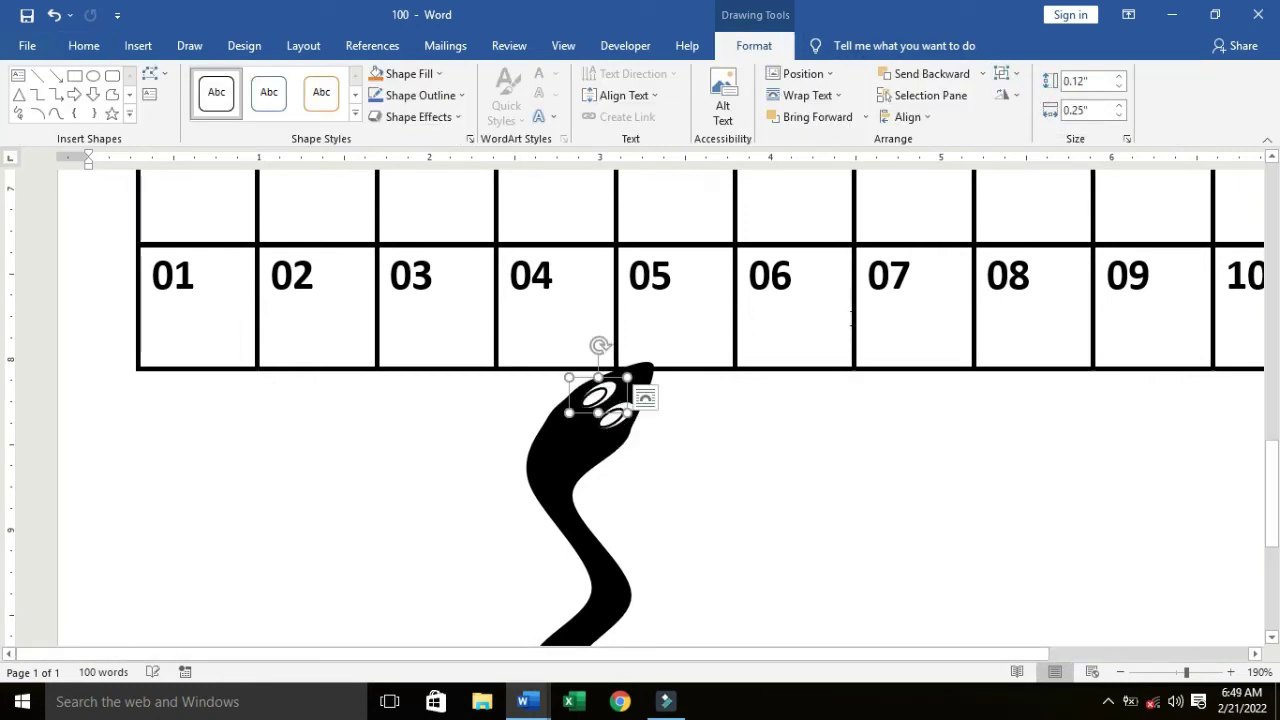
pyautogui.click(610, 416)
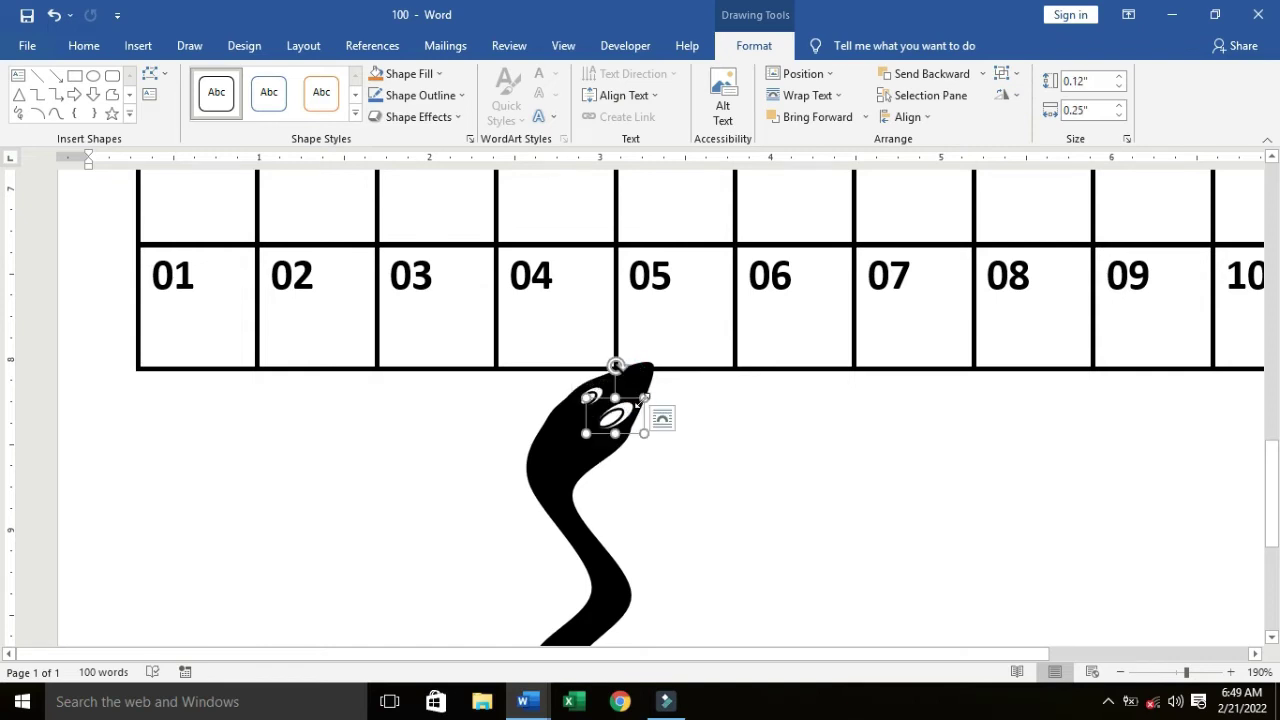
pyautogui.scroll(5, 671, 420)
pyautogui.click(671, 420)
pyautogui.scroll(3, 671, 420)
pyautogui.scroll(-8, 671, 420)
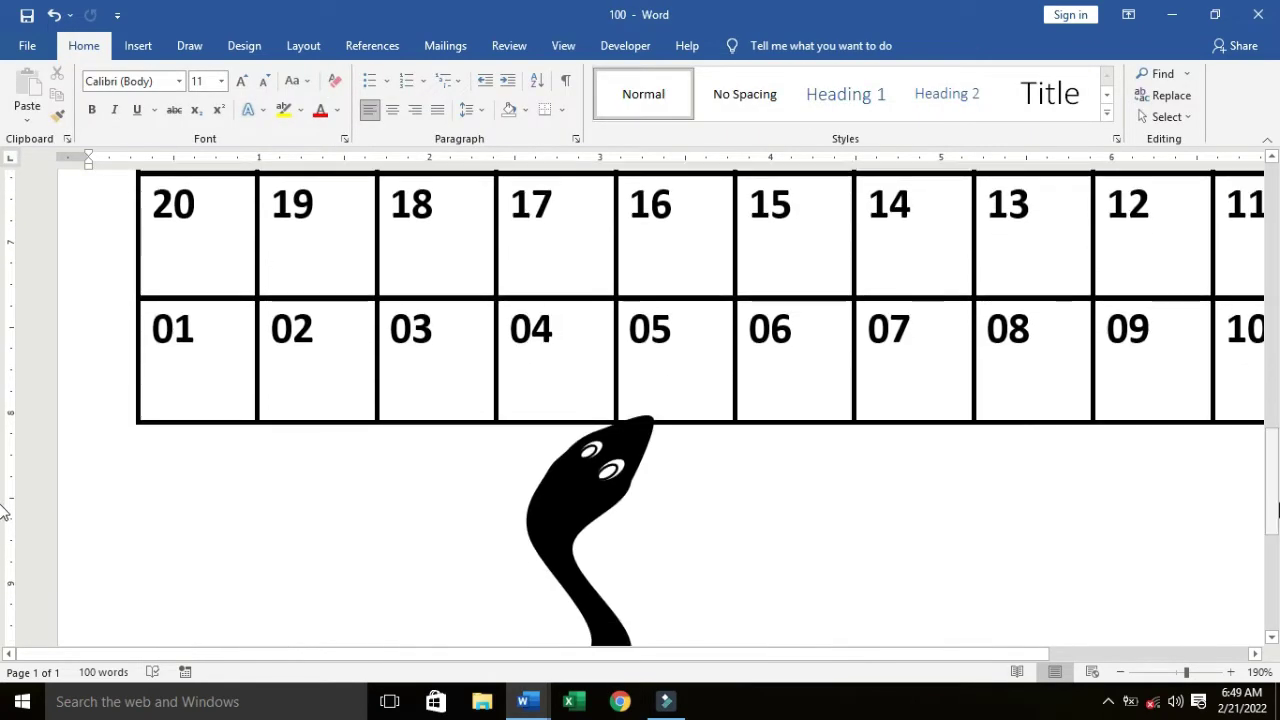
# Step: Draw a short diagonal line below the board and make it thick and black
pyautogui.click(138, 46)
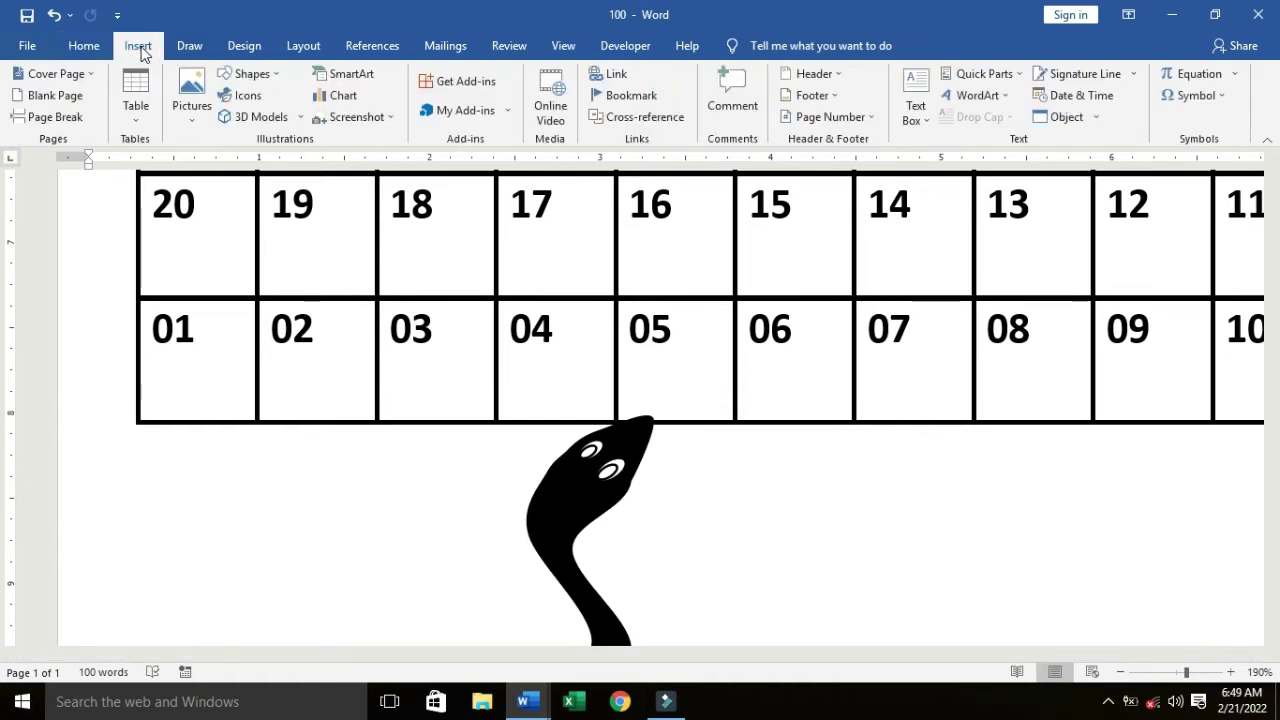
pyautogui.click(273, 73)
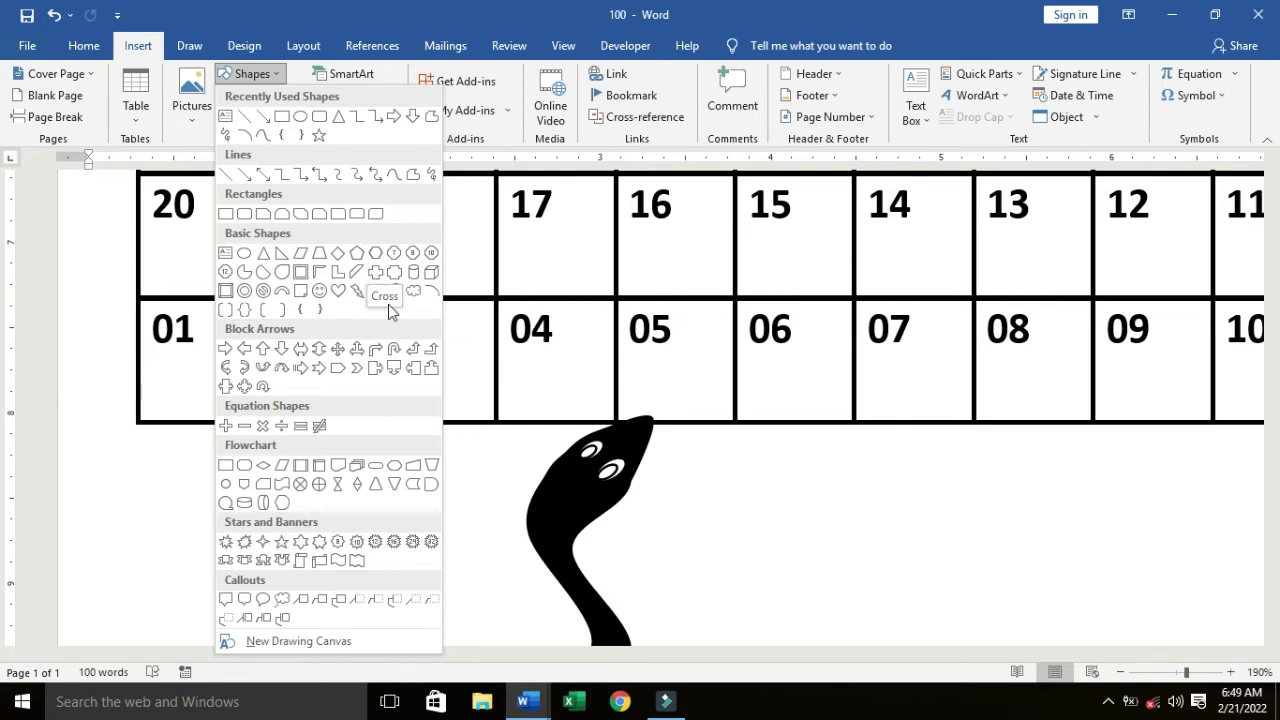
pyautogui.click(226, 174)
pyautogui.moveTo(751, 468)
pyautogui.mouseDown()
pyautogui.moveTo(793, 508)
pyautogui.moveTo(797, 491)
pyautogui.moveTo(777, 496)
pyautogui.moveTo(832, 516)
pyautogui.moveTo(771, 513)
pyautogui.mouseUp()
pyautogui.click(355, 113)
pyautogui.click(222, 192)
# Step: Draw a second line crossing the first to form an X
pyautogui.moveTo(728, 561)
pyautogui.mouseDown()
pyautogui.moveTo(730, 507)
pyautogui.moveTo(752, 475)
pyautogui.moveTo(840, 496)
pyautogui.moveTo(774, 490)
pyautogui.moveTo(756, 502)
pyautogui.moveTo(781, 466)
pyautogui.mouseUp()
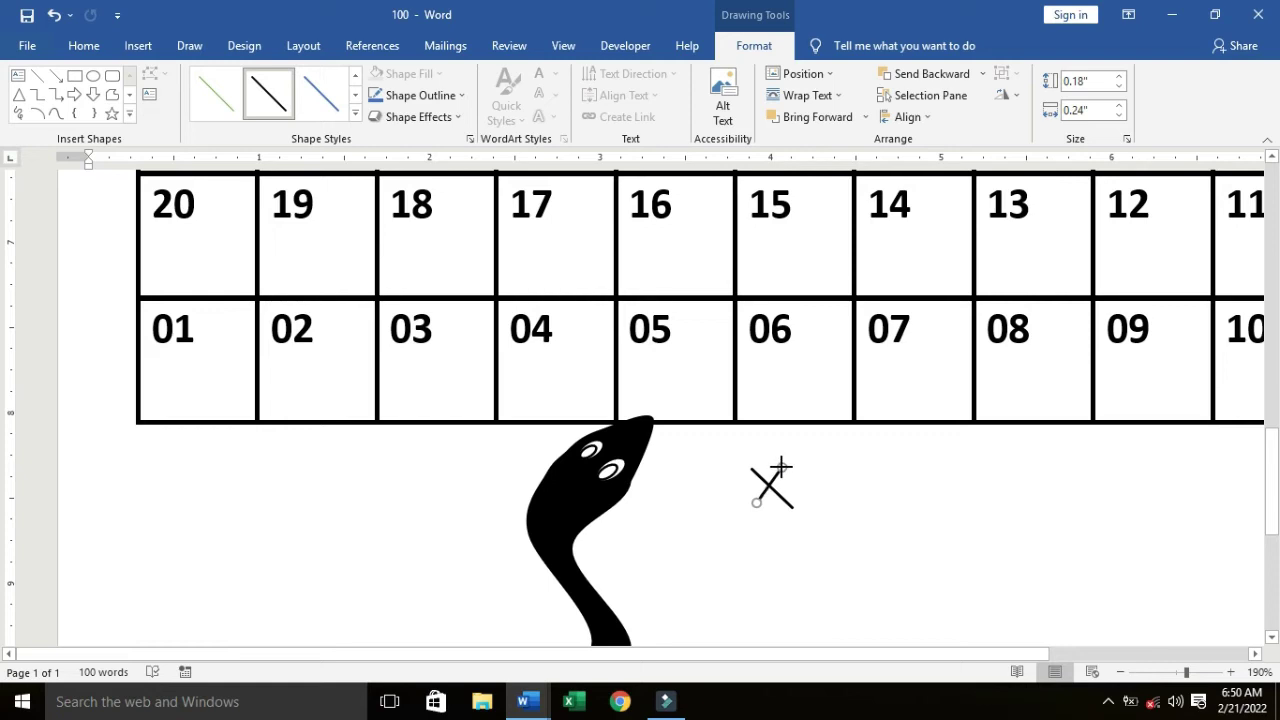
pyautogui.click(748, 468)
pyautogui.hotkey('ctrl', 'Home')
pyautogui.scroll(-4, 767, 278)
pyautogui.scroll(-10, 767, 278)
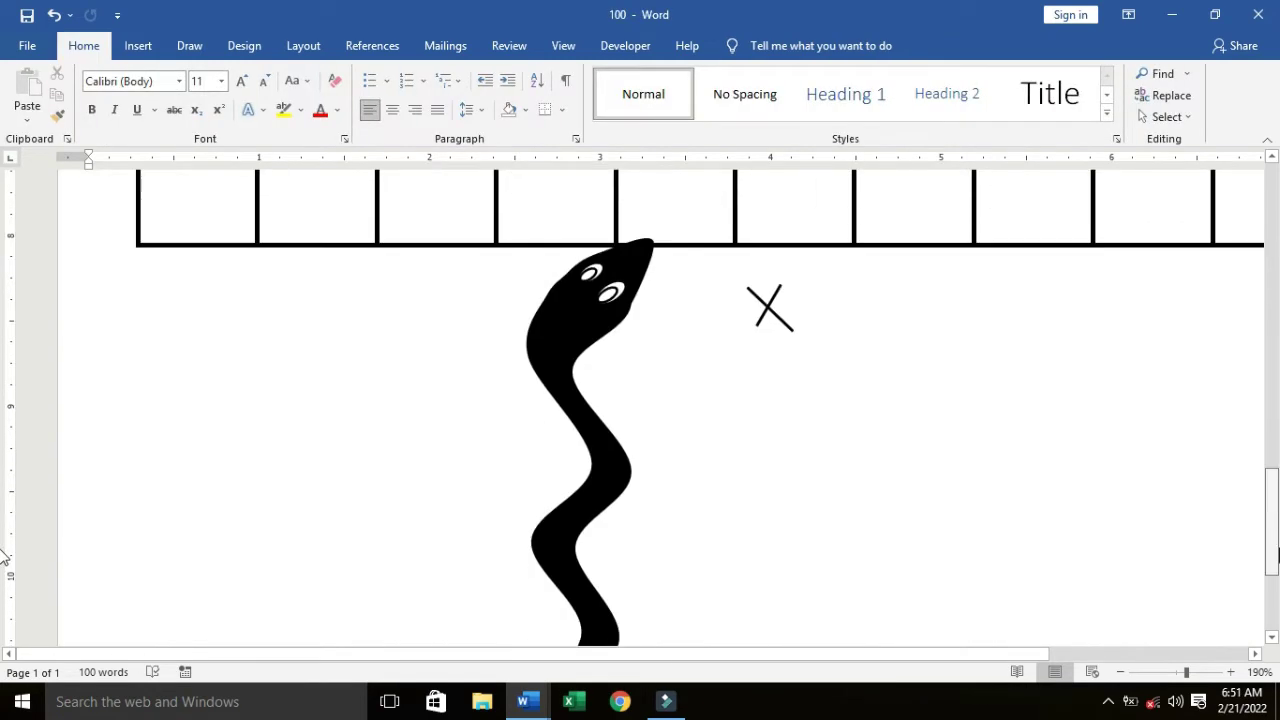
# Step: Group the crossed lines, then rotate and move them to the snake's head tip as a tongue
pyautogui.click(772, 300)
pyautogui.click(754, 45)
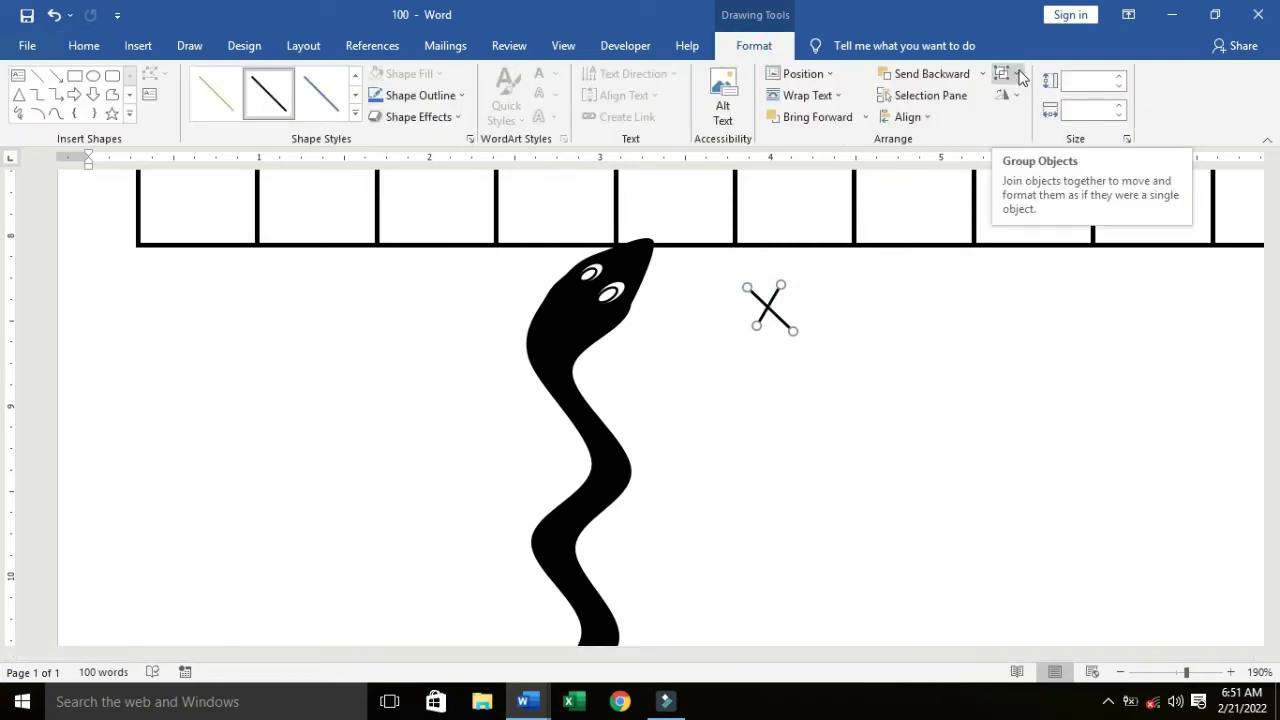
pyautogui.moveTo(769, 244)
pyautogui.mouseDown()
pyautogui.moveTo(823, 285)
pyautogui.moveTo(645, 245)
pyautogui.mouseUp()
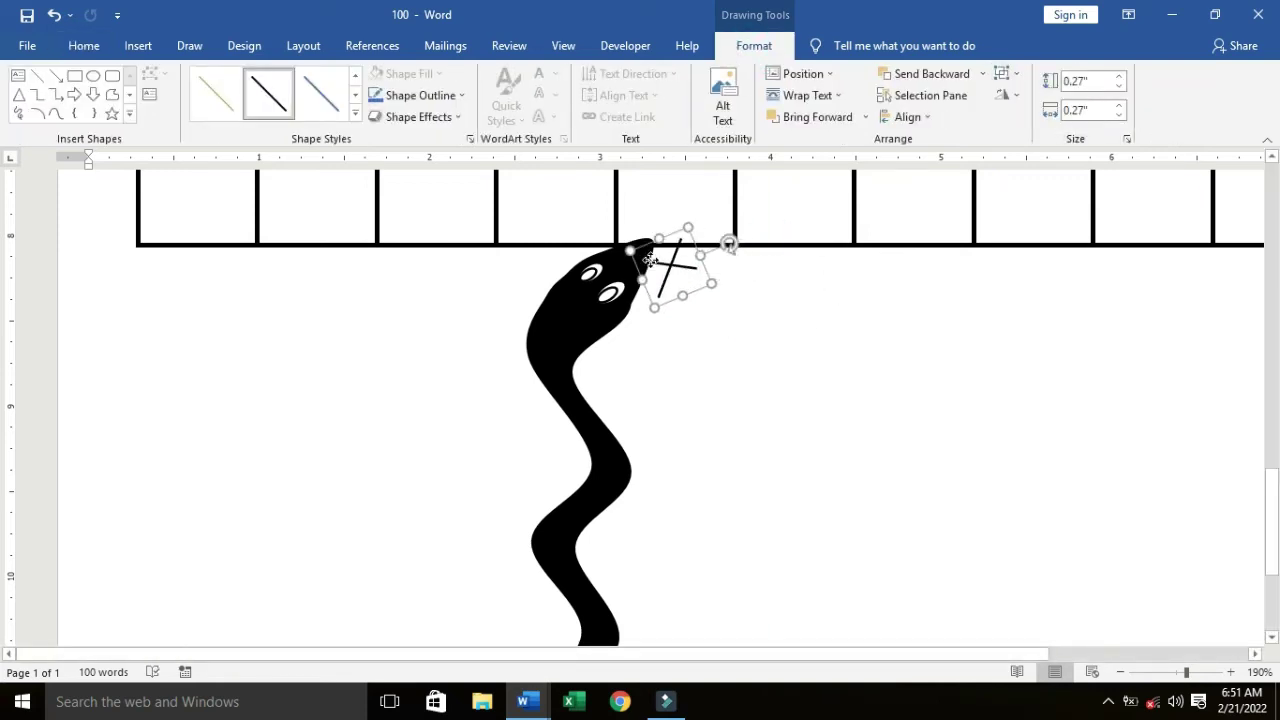
pyautogui.hotkey('ctrl', 'Home')
pyautogui.scroll(-14, 1055, 581)
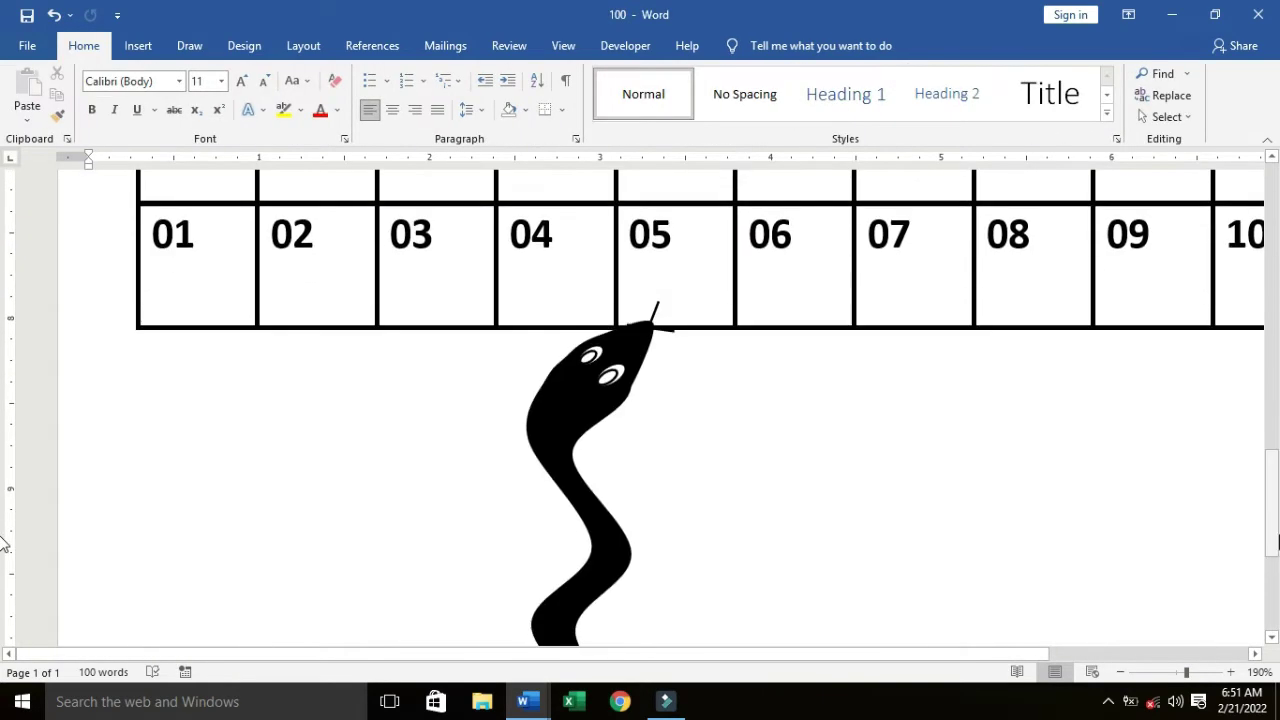
pyautogui.click(652, 336)
pyautogui.moveTo(700, 294)
pyautogui.mouseDown()
pyautogui.moveTo(688, 278)
pyautogui.moveTo(700, 292)
pyautogui.mouseUp()
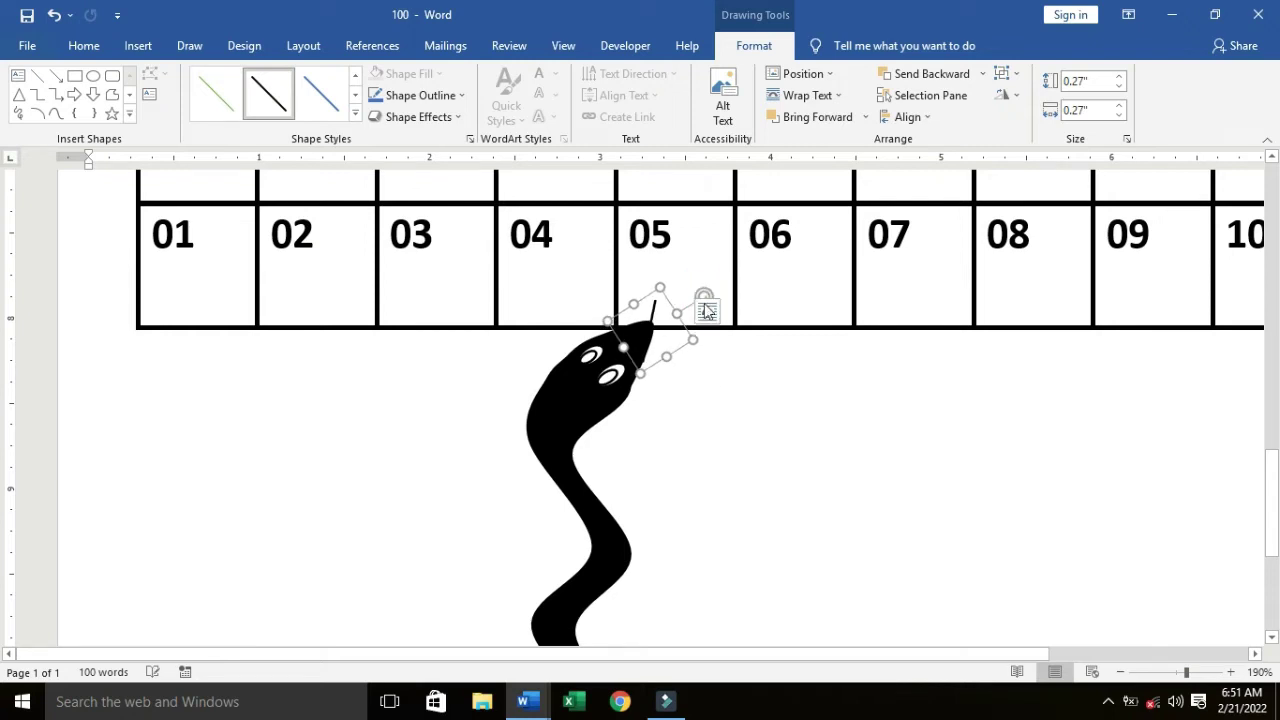
pyautogui.click(578, 397)
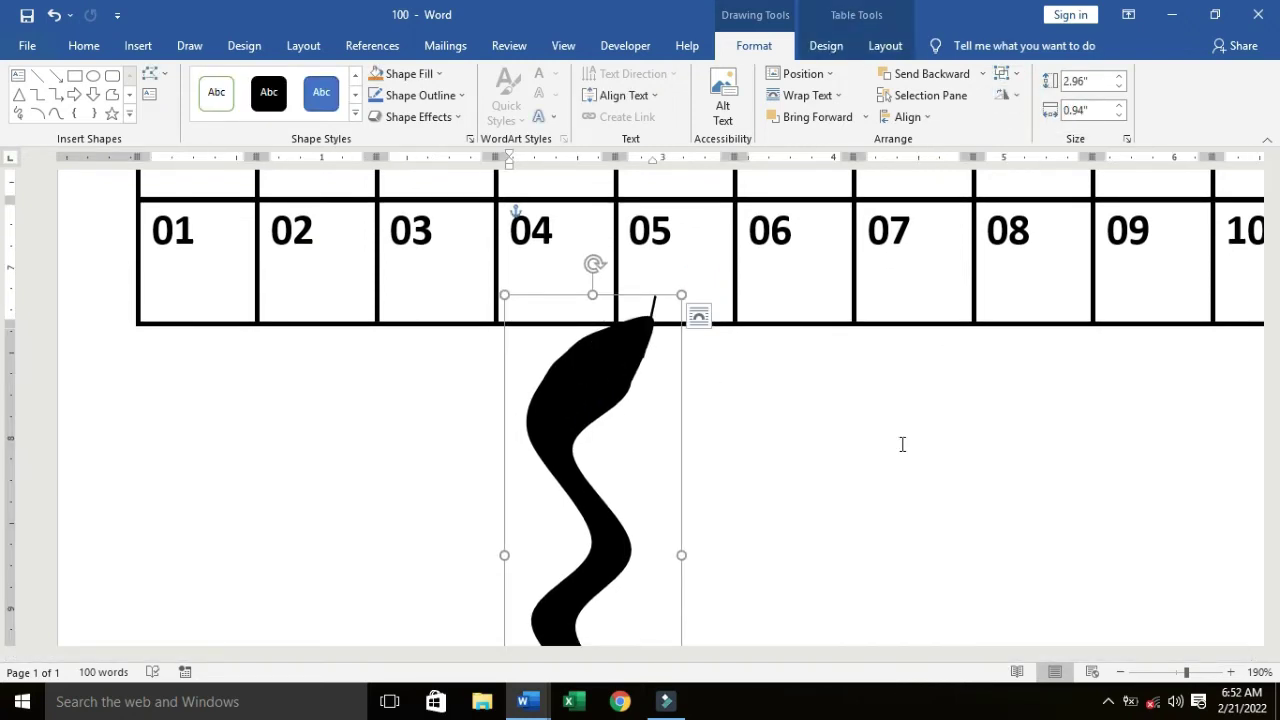
pyautogui.press('Escape')
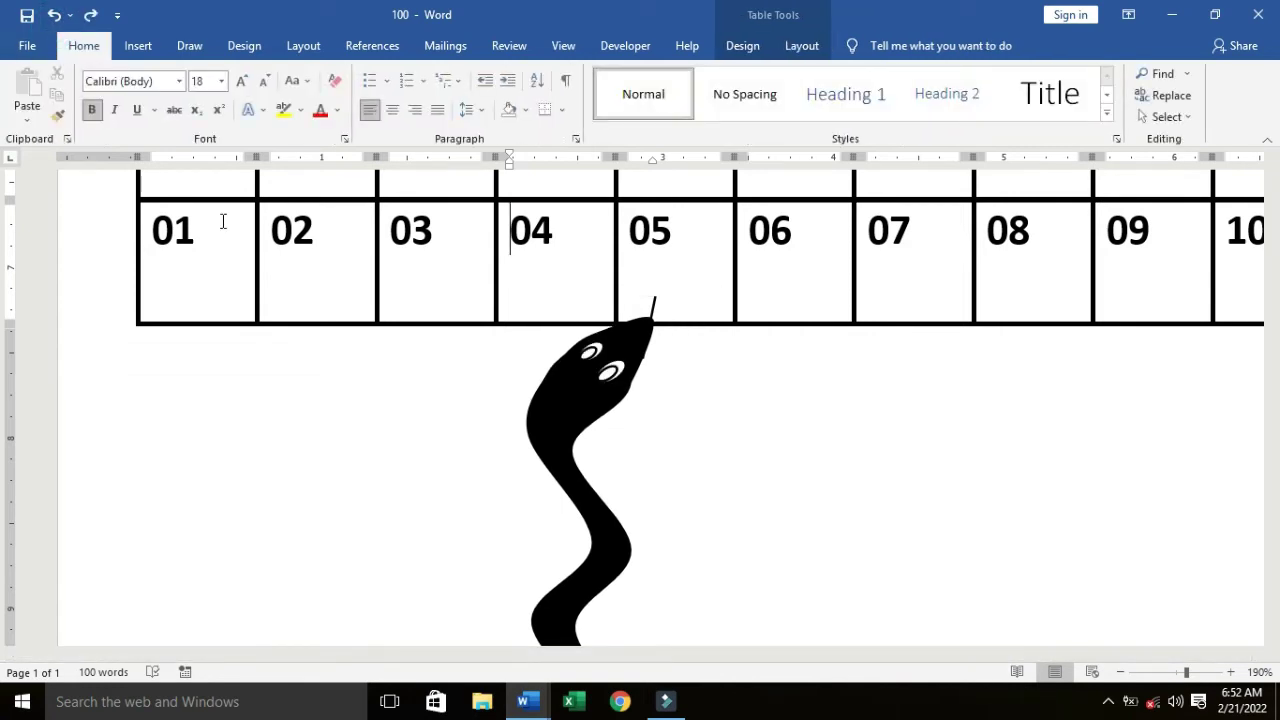
pyautogui.click(639, 336)
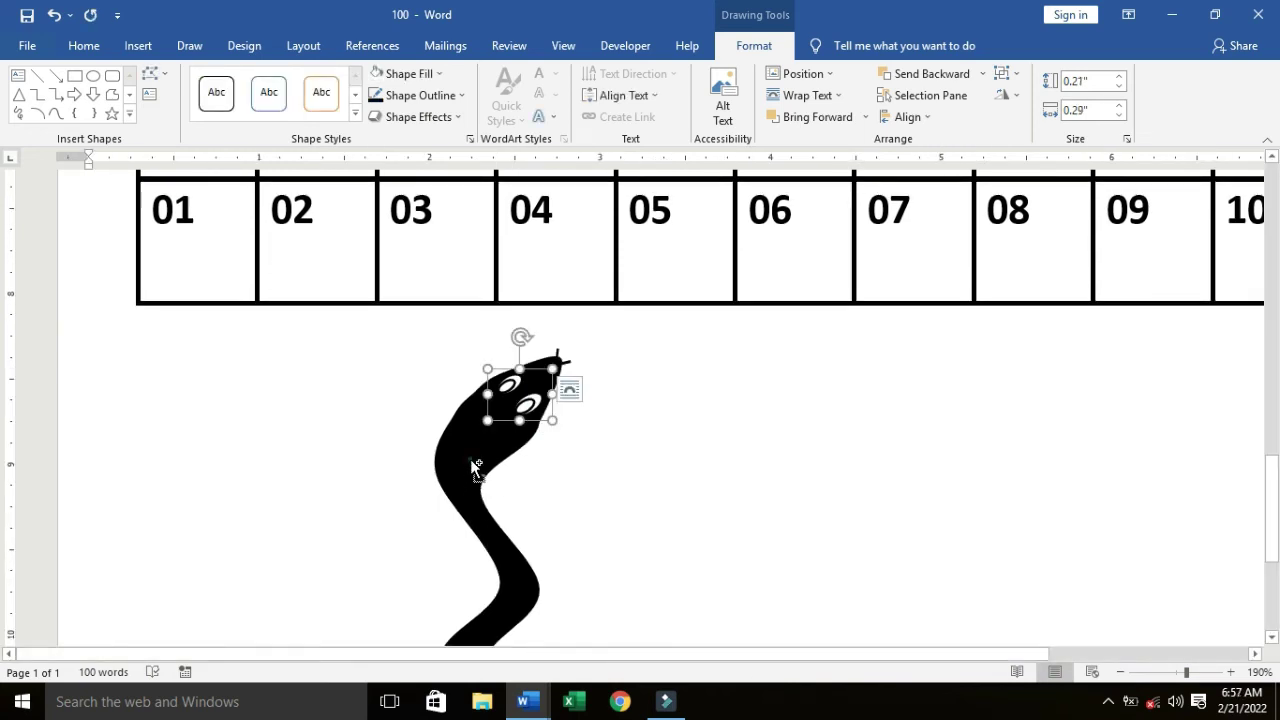
# Step: Group the snake's body, eyes and tongue, then shrink it to 1.23" by 0.34"
pyautogui.keyDown('shift'); pyautogui.click(472, 480); pyautogui.keyUp('shift')
pyautogui.click(1003, 73)
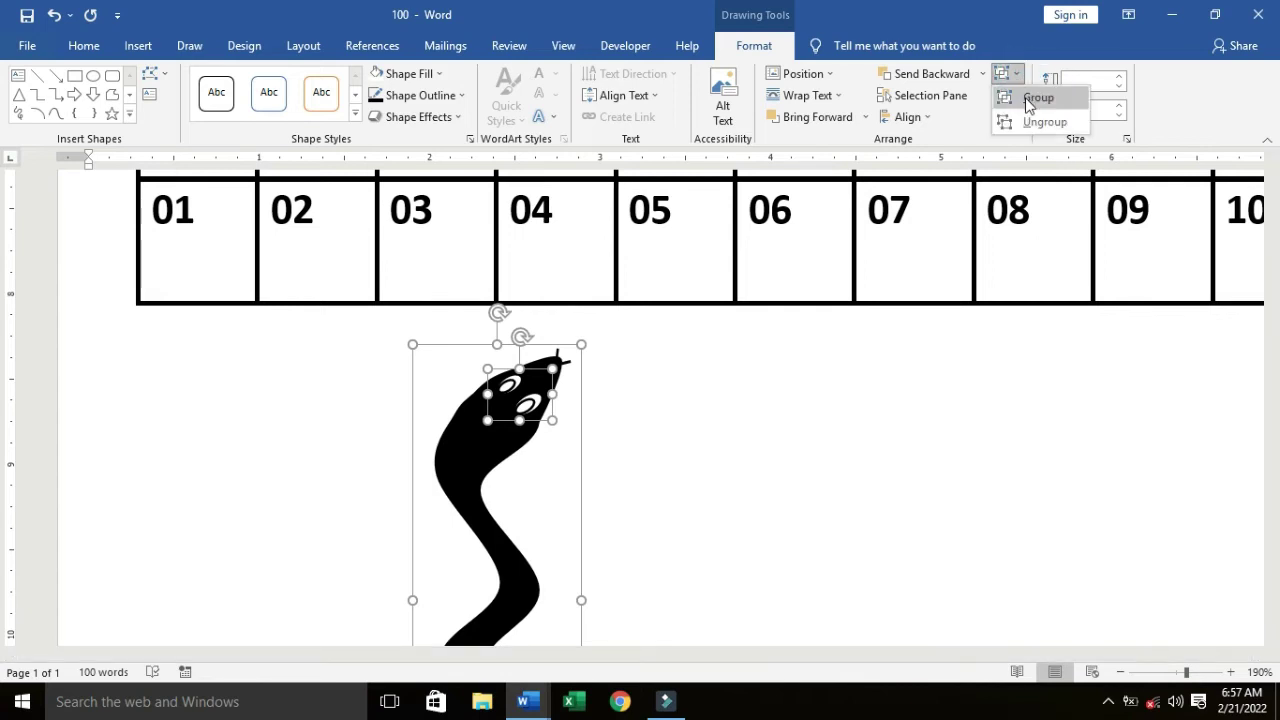
pyautogui.click(1030, 92)
pyautogui.scroll(-3, 583, 500)
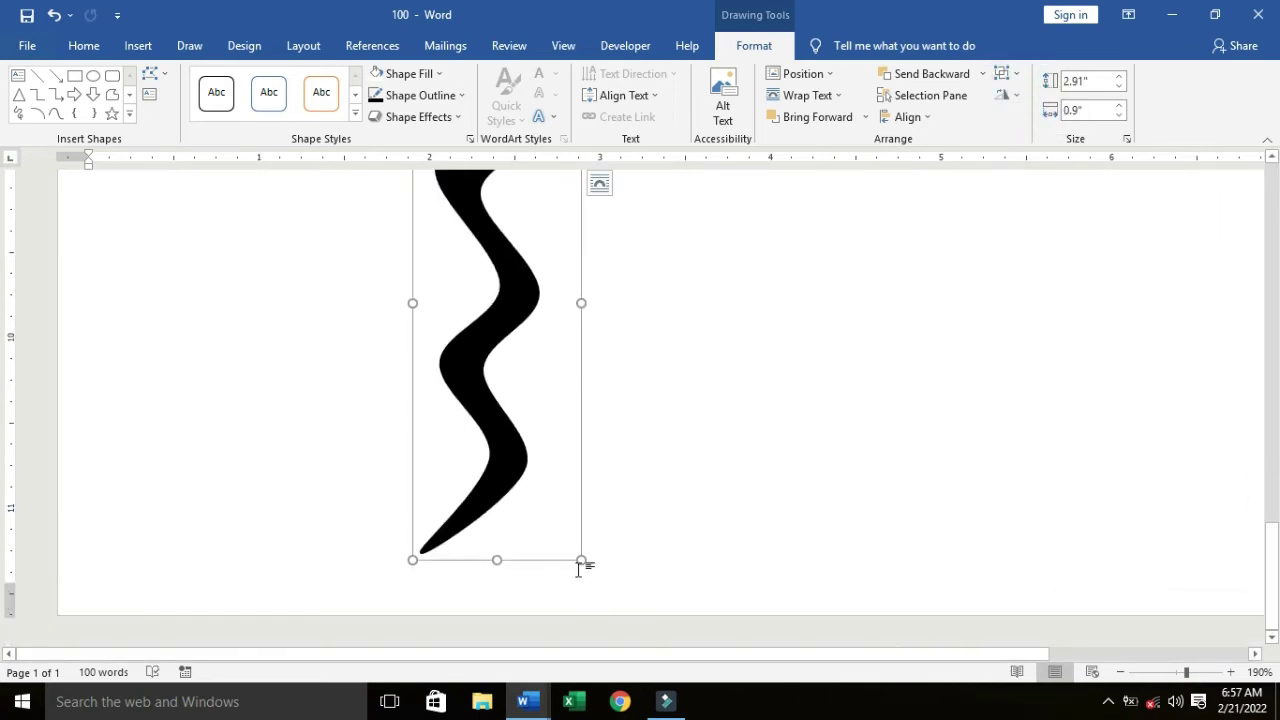
pyautogui.moveTo(583, 563); pyautogui.dragTo(486, 391)
pyautogui.scroll(3, 857, 460)
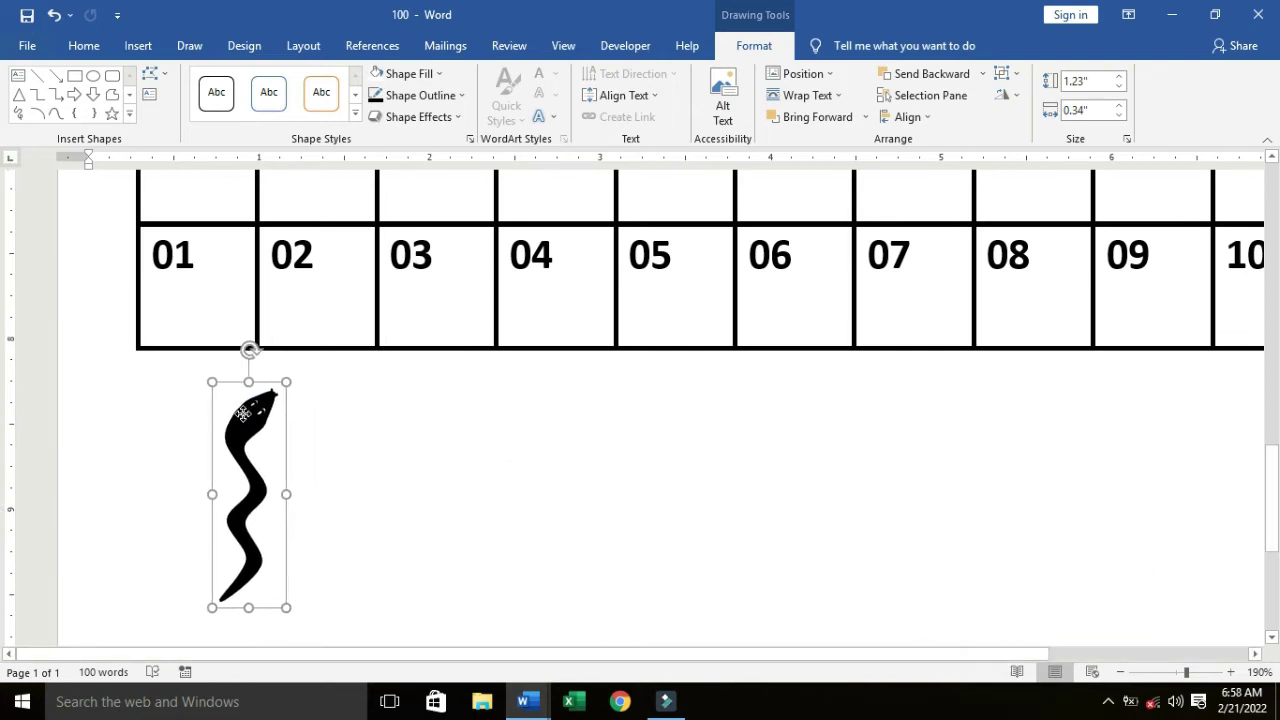
# Step: Draw a long vertical line beside the snake as the first ladder rail
pyautogui.scroll(-5, 640, 400)
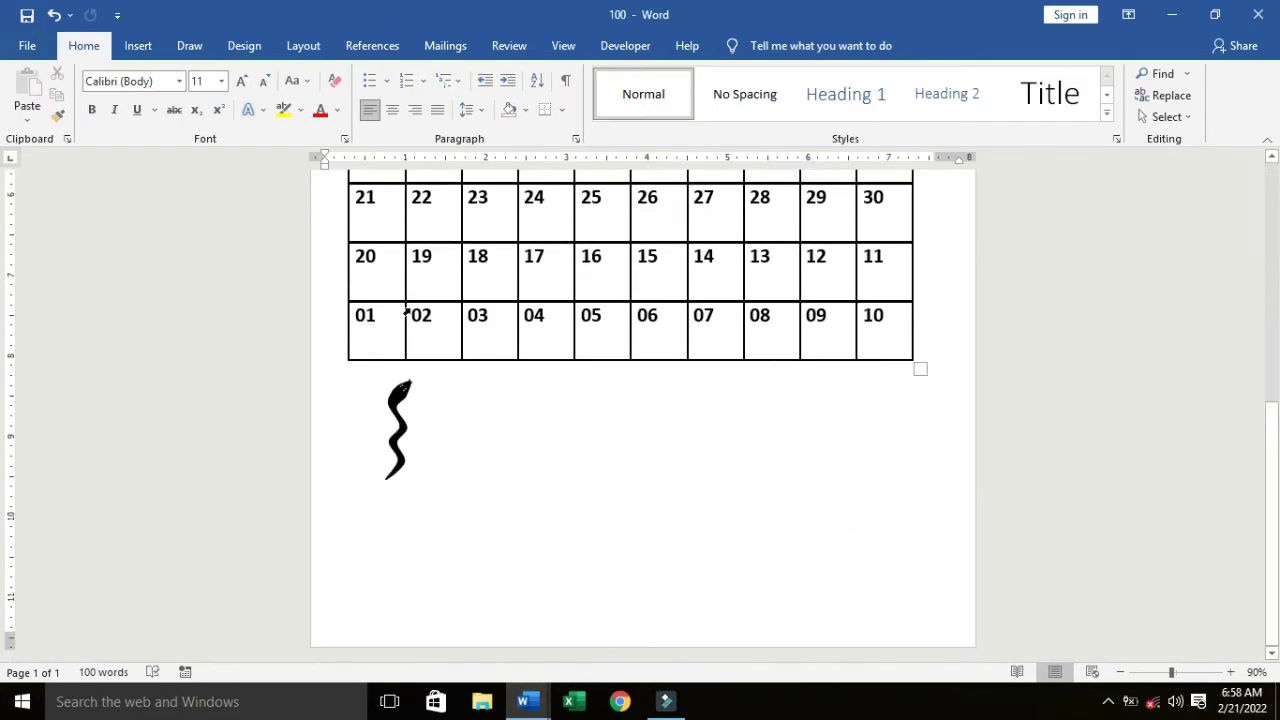
pyautogui.click(138, 45)
pyautogui.click(250, 73)
pyautogui.click(251, 121)
pyautogui.moveTo(503, 388); pyautogui.dragTo(510, 573)
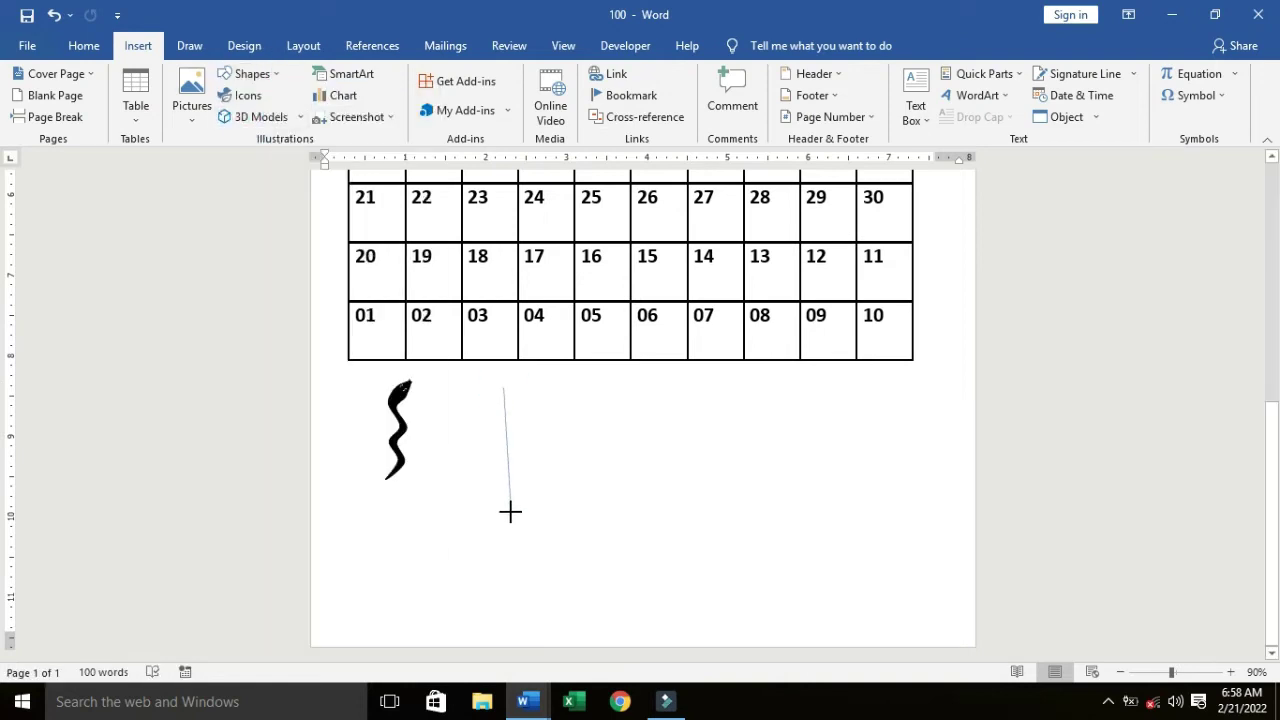
pyautogui.moveTo(511, 618); pyautogui.dragTo(504, 617)
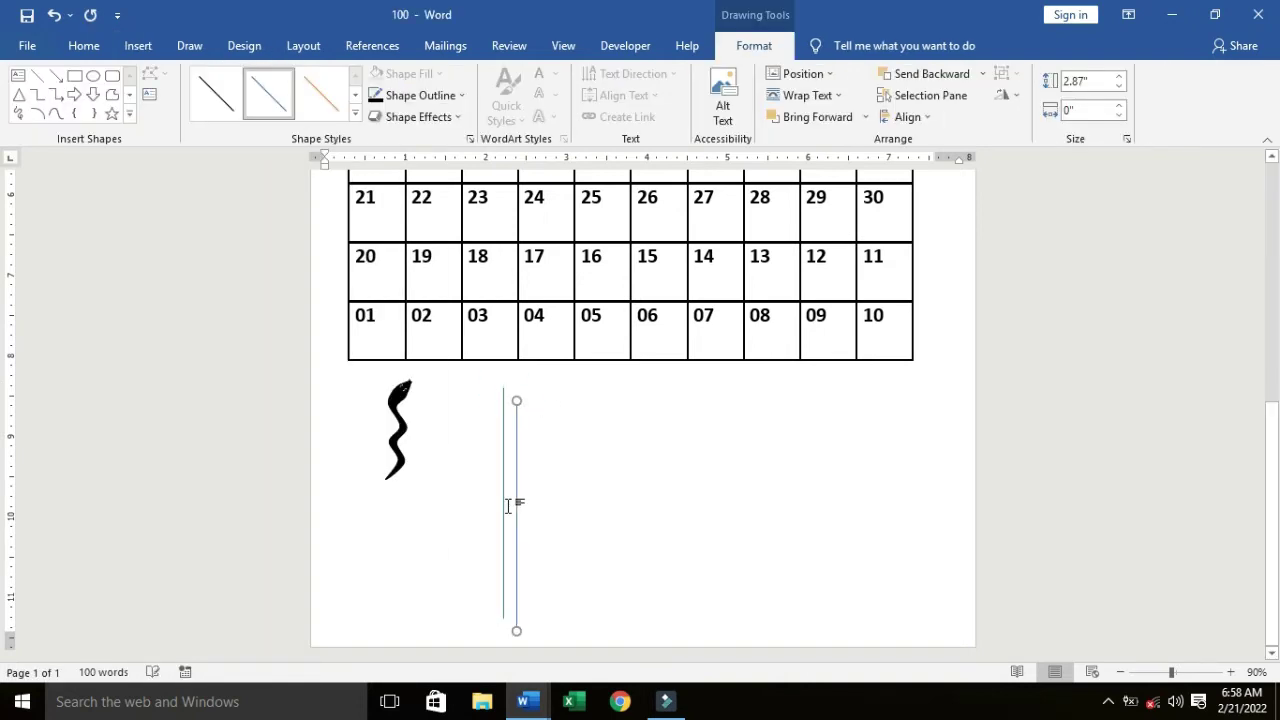
pyautogui.click(54, 15)
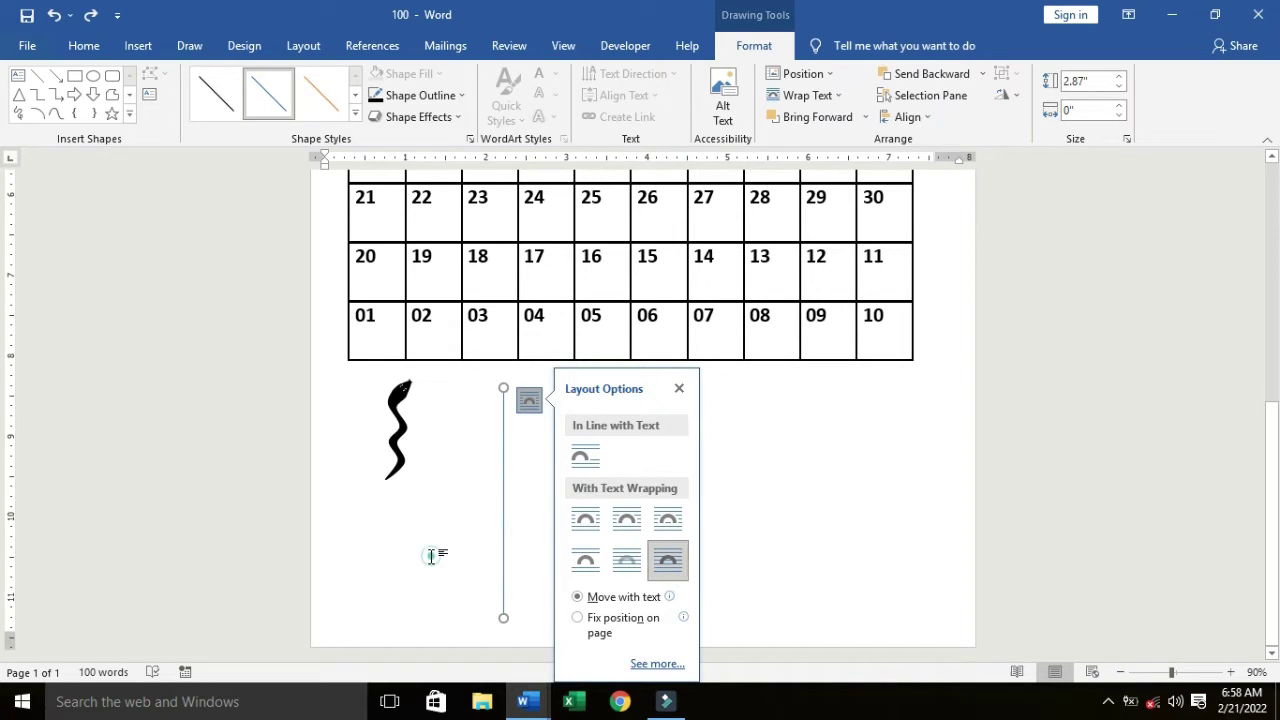
pyautogui.click(431, 556)
pyautogui.scroll(2, 431, 556)
pyautogui.scroll(-2, 494, 543)
pyautogui.scroll(5, 534, 509)
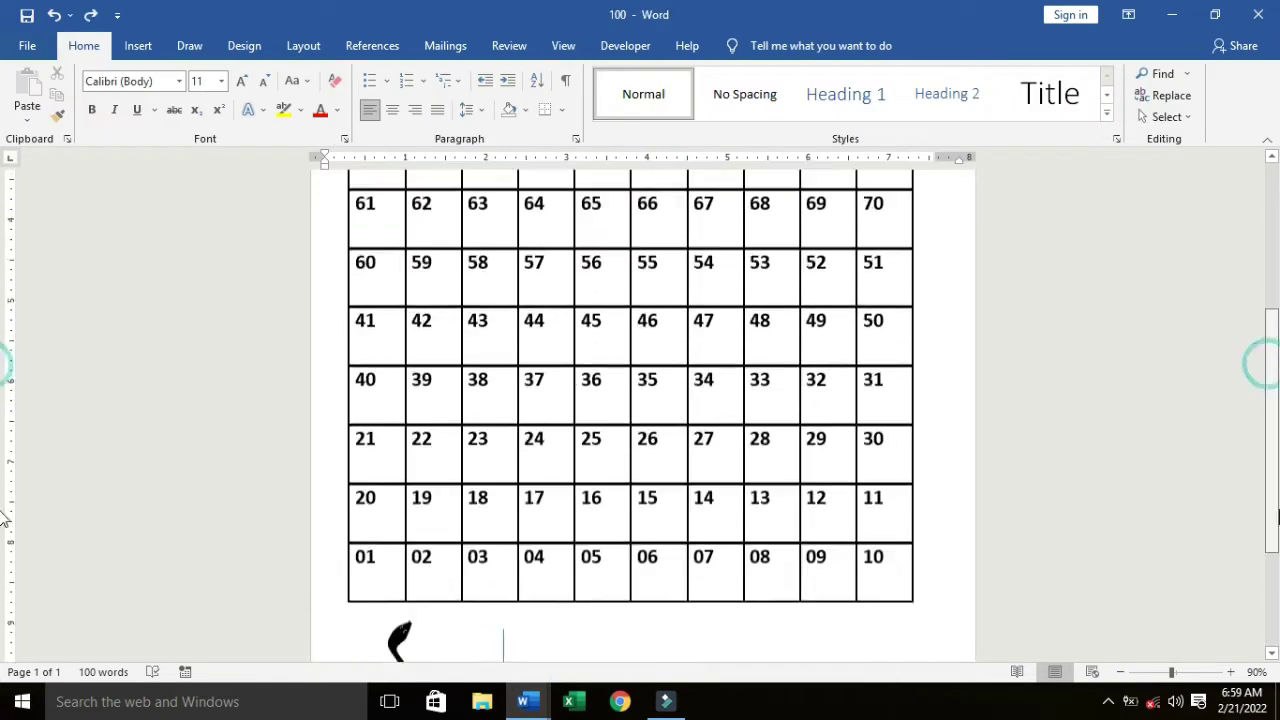
pyautogui.scroll(-3, 505, 491)
# Step: Copy the rail to its right, group both rails and make them thick black lines
pyautogui.click(505, 491)
pyautogui.keyDown('ctrl'); pyautogui.moveTo(508, 500); pyautogui.dragTo(547, 500); pyautogui.keyUp('ctrl')
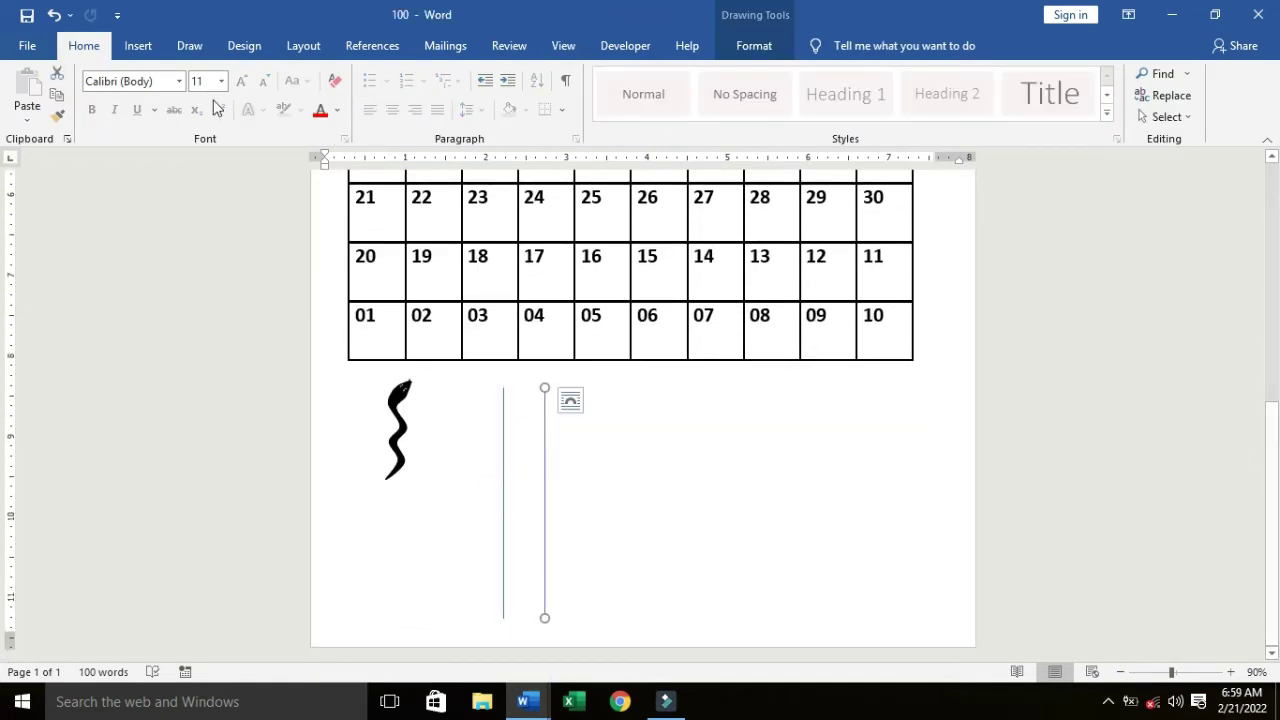
pyautogui.keyDown('shift'); pyautogui.click(506, 500); pyautogui.keyUp('shift')
pyautogui.click(754, 45)
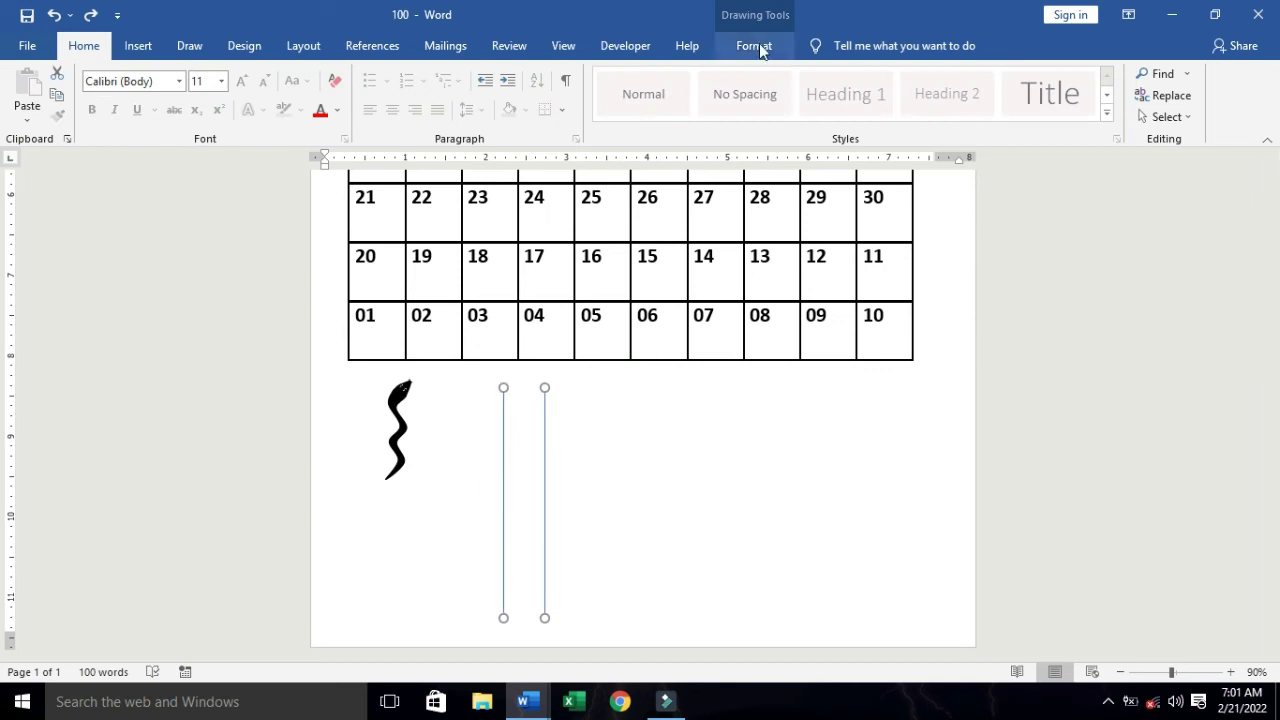
pyautogui.click(1003, 73)
pyautogui.click(1040, 97)
pyautogui.click(355, 111)
pyautogui.click(209, 186)
# Step: Draw a horizontal rung between the two rails near their top
pyautogui.click(355, 111)
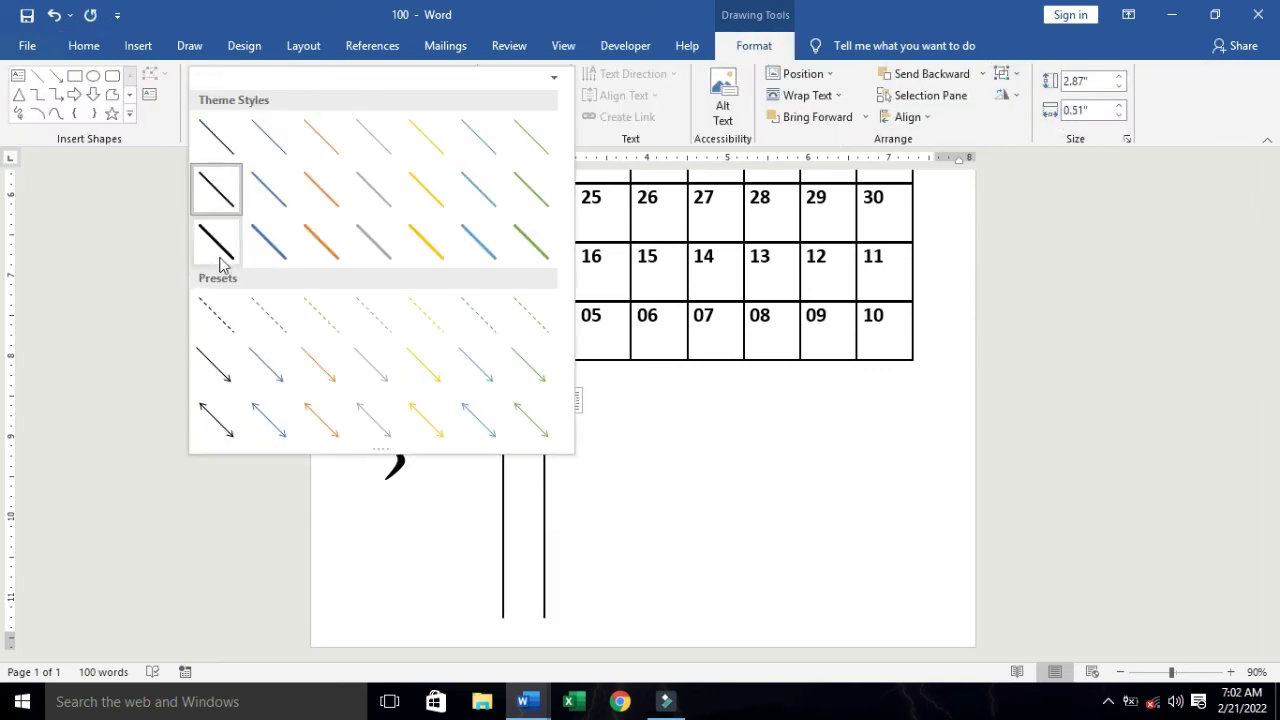
pyautogui.click(220, 263)
pyautogui.click(37, 76)
pyautogui.moveTo(503, 409); pyautogui.dragTo(544, 410)
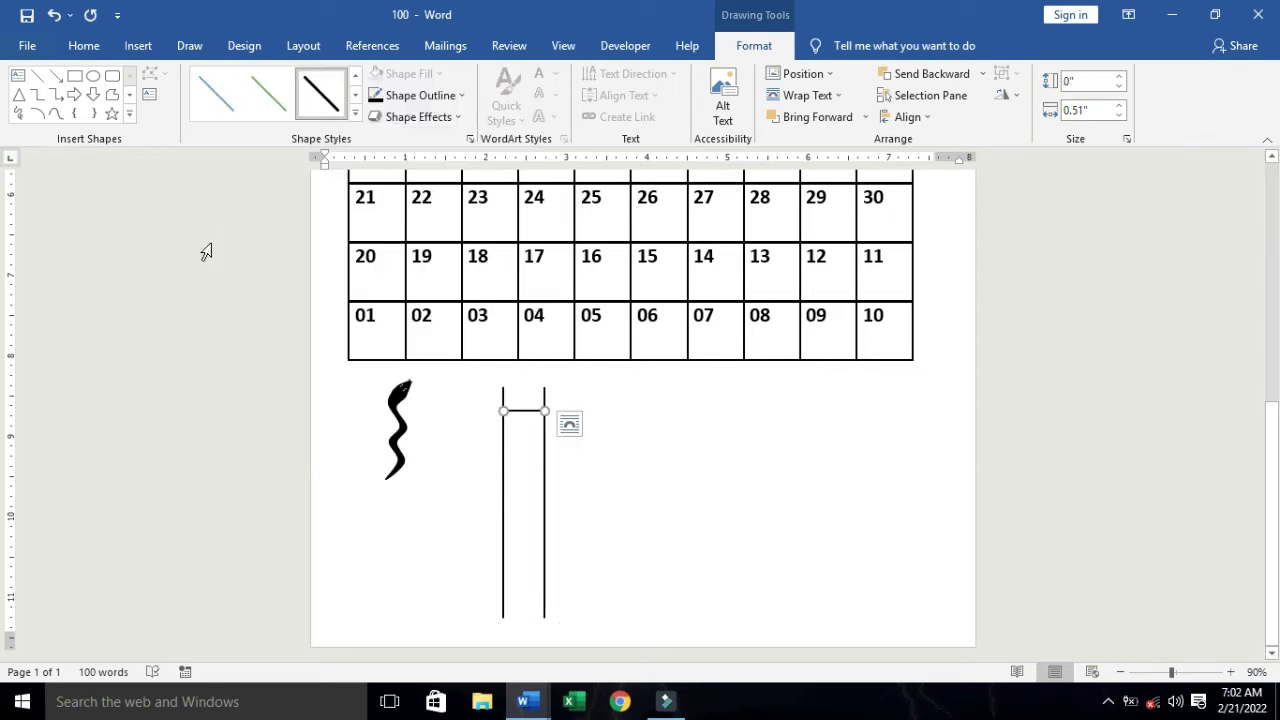
pyautogui.click(327, 400)
pyautogui.scroll(8, 520, 420)
# Step: Save the document as 111111
pyautogui.scroll(-8, 620, 450)
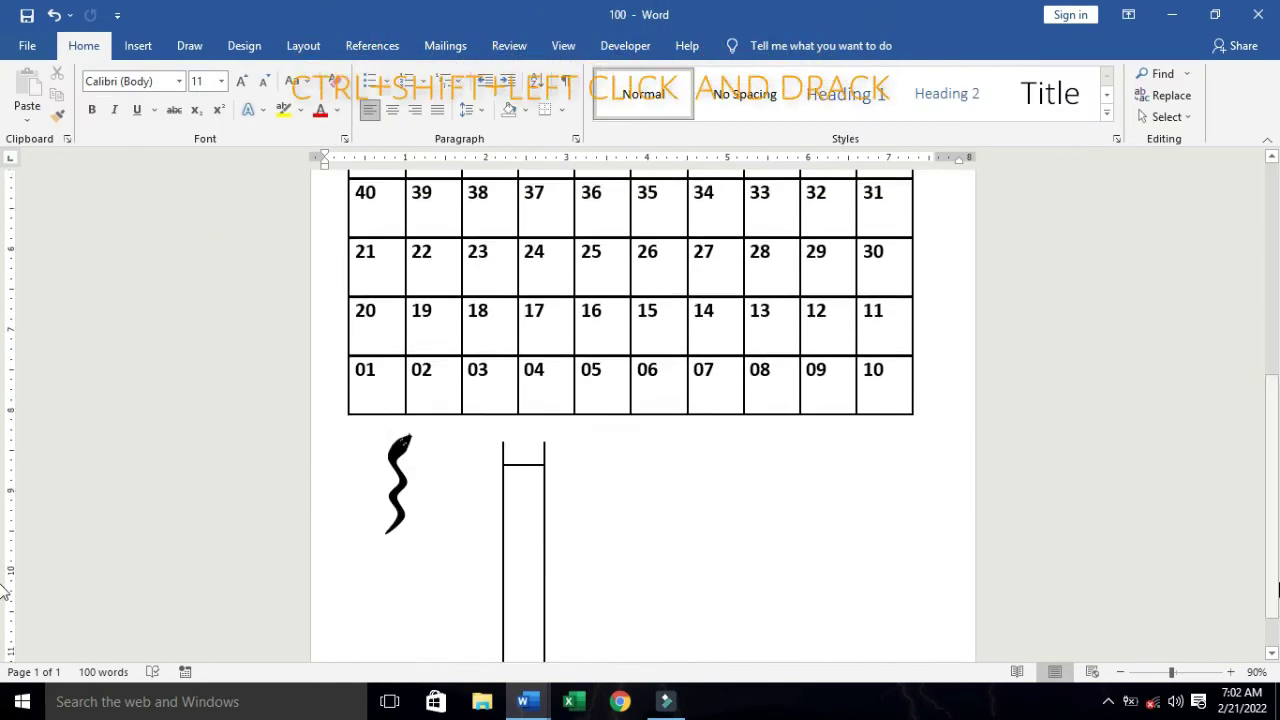
pyautogui.scroll(8, 491, 434)
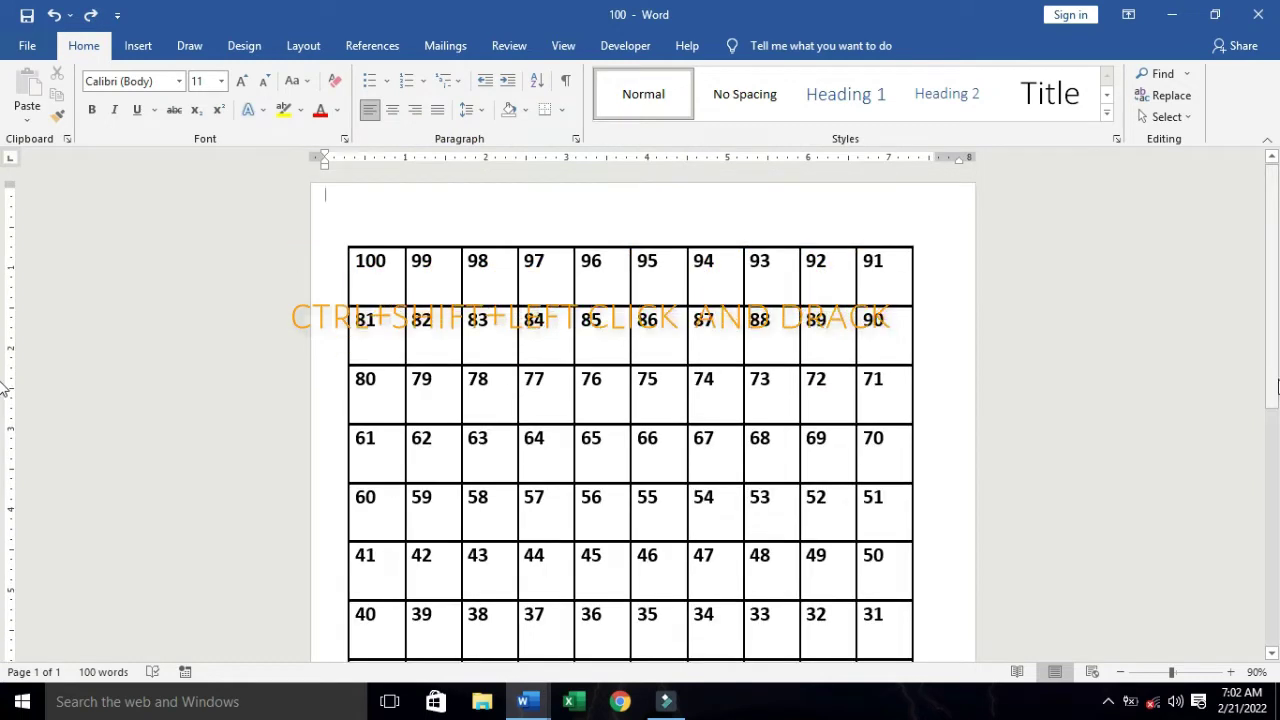
pyautogui.scroll(-7, 491, 434)
pyautogui.click(27, 45)
pyautogui.click(75, 290)
pyautogui.click(235, 317)
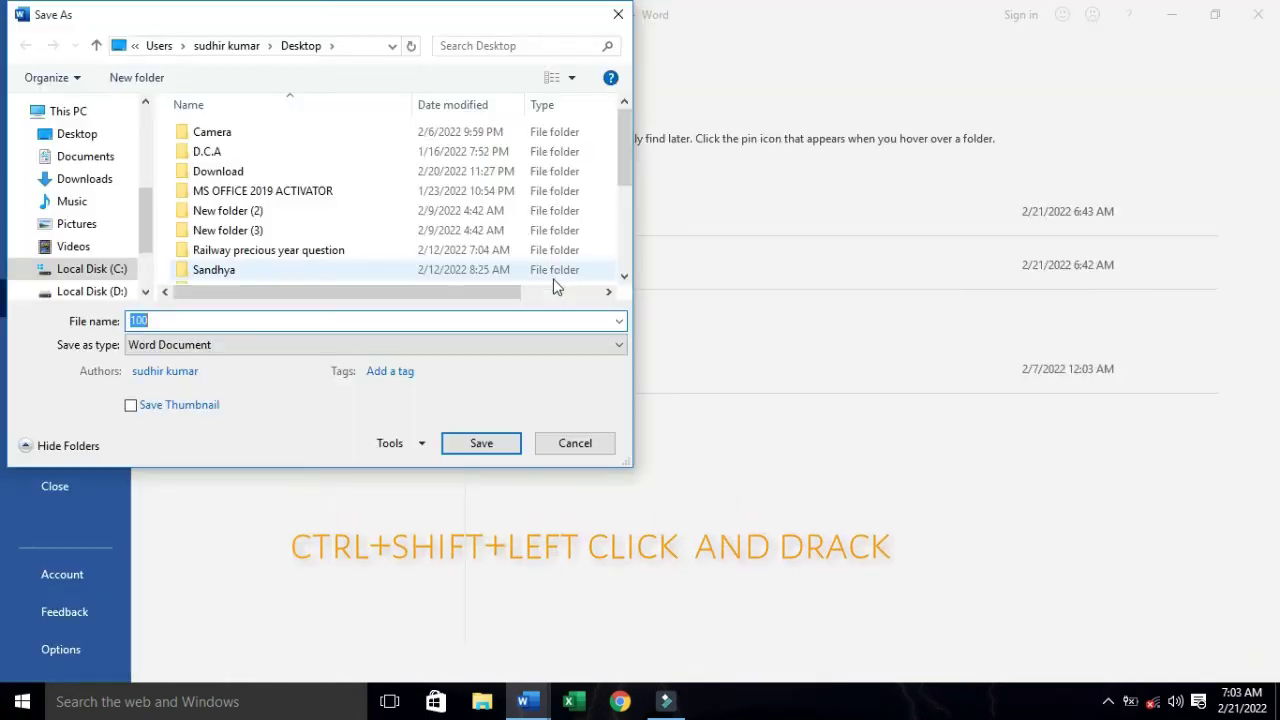
pyautogui.write('111111')
pyautogui.click(500, 440)
# Step: Copy the rung repeatedly down the ladder to add evenly spaced rungs
pyautogui.keyDown('ctrl'); pyautogui.keyDown('shift'); pyautogui.moveTo(522, 459); pyautogui.dragTo(524, 489); pyautogui.keyUp('shift'); pyautogui.keyUp('ctrl')
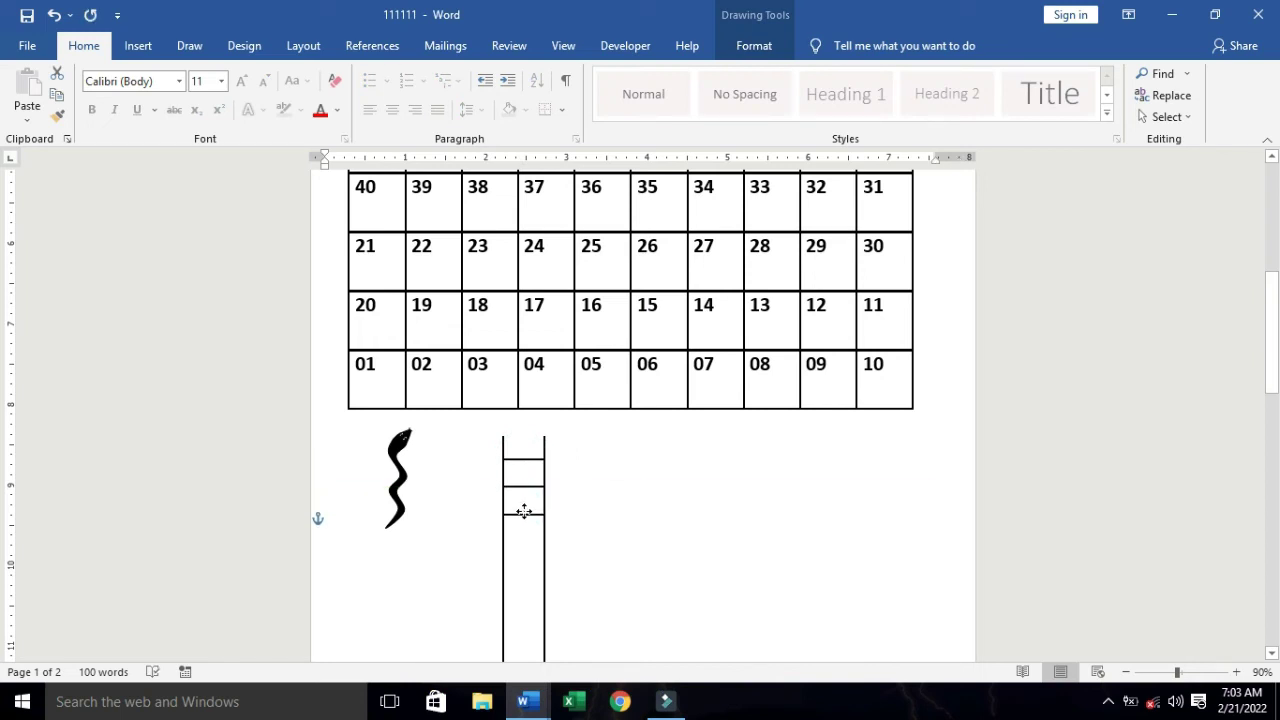
pyautogui.click(526, 537)
pyautogui.moveTo(1262, 350); pyautogui.dragTo(1257, 414)
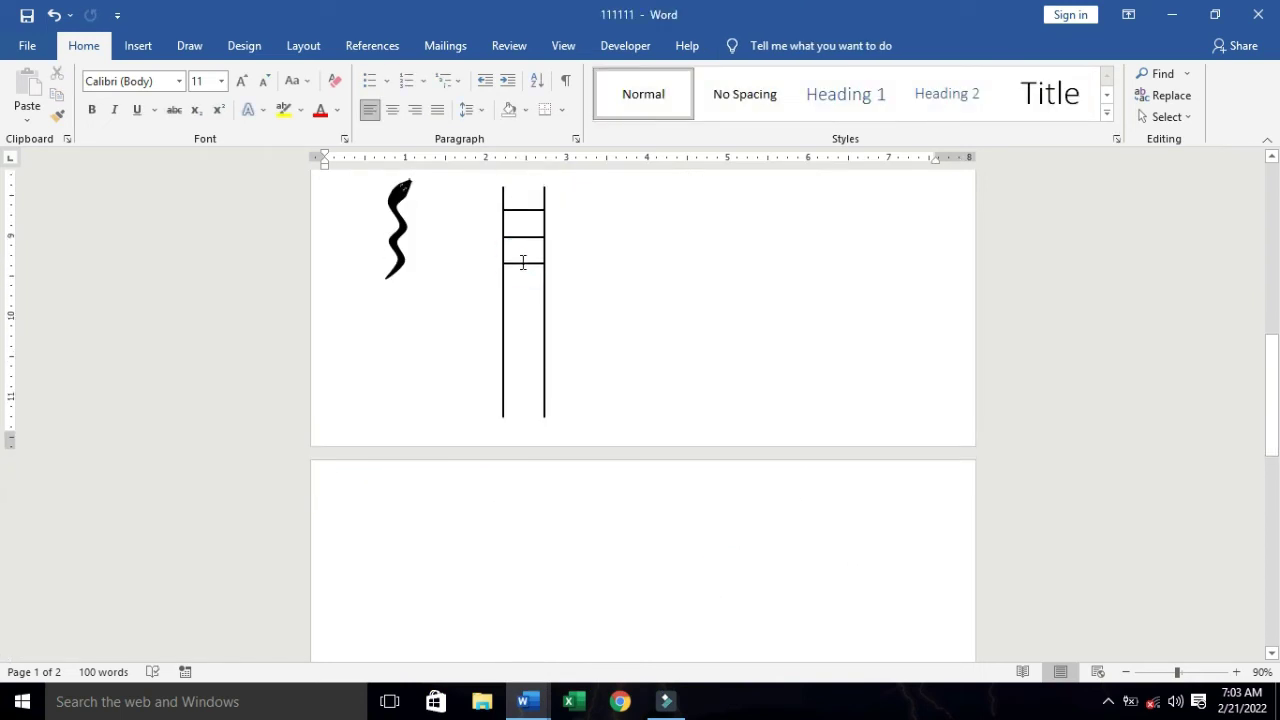
pyautogui.keyDown('ctrl'); pyautogui.keyDown('shift'); pyautogui.moveTo(522, 263); pyautogui.dragTo(524, 289); pyautogui.keyUp('shift'); pyautogui.keyUp('ctrl')
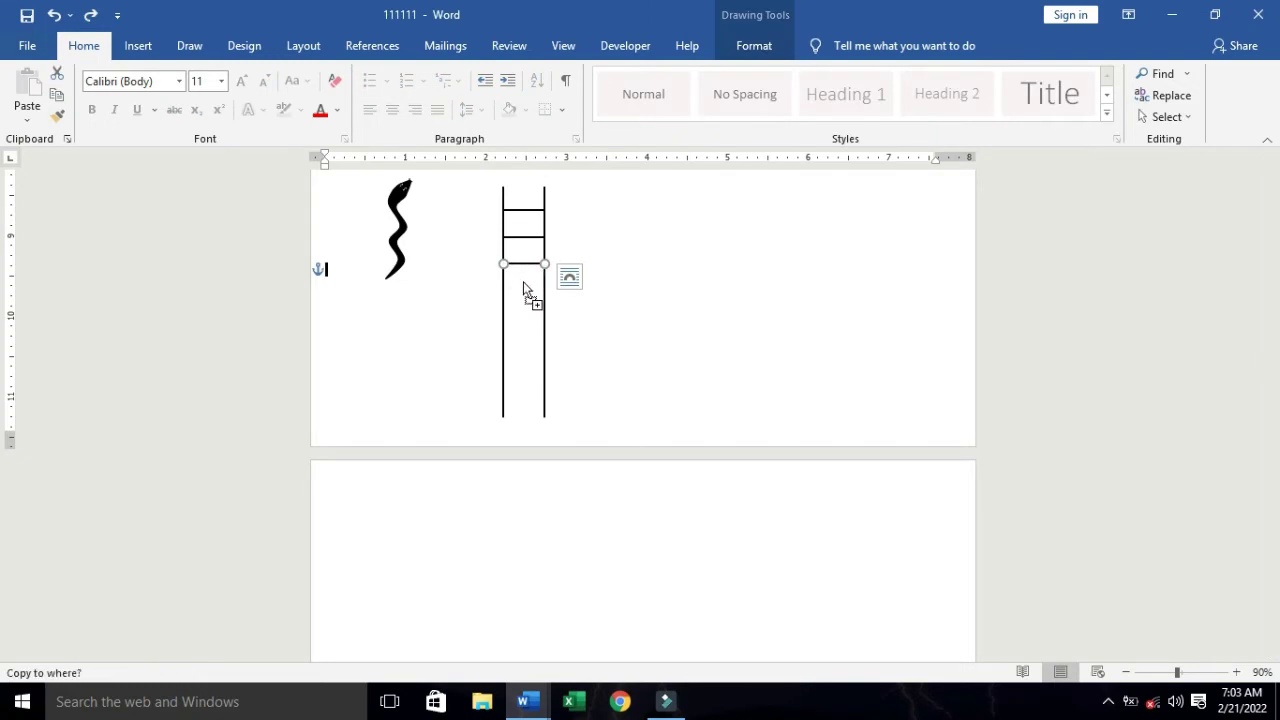
pyautogui.click(518, 270)
pyautogui.scroll(2, 525, 408)
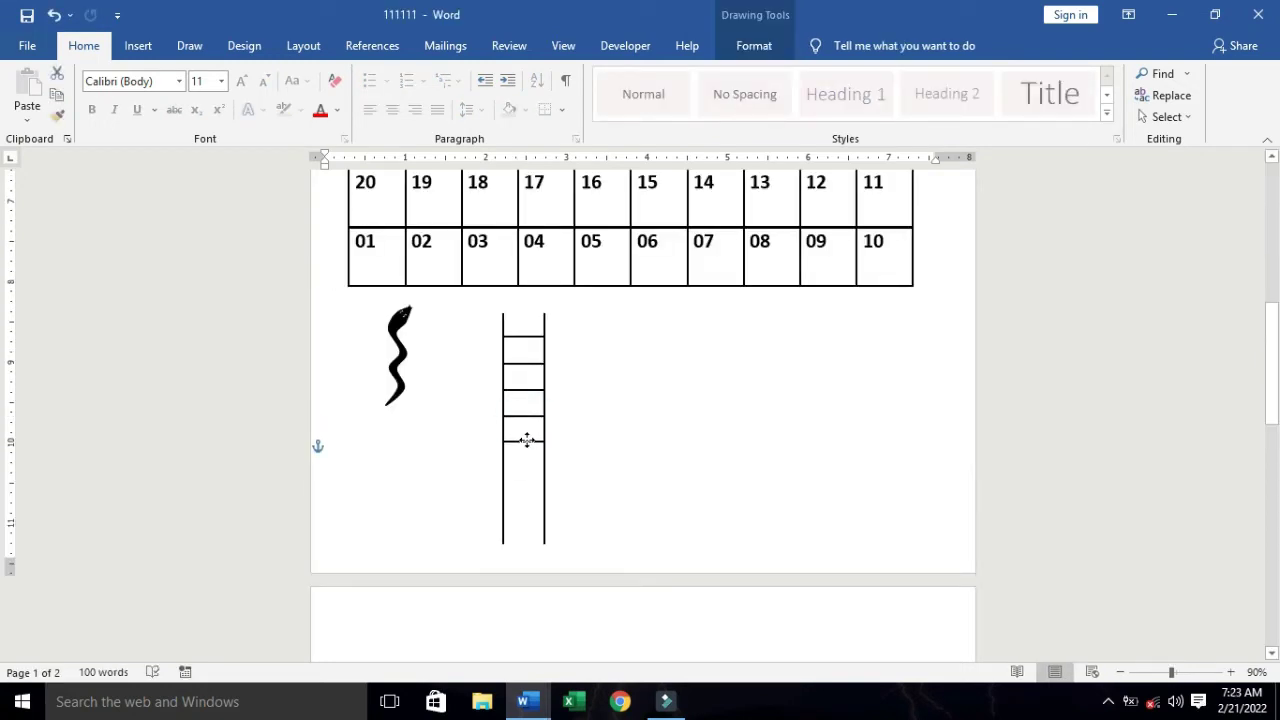
pyautogui.moveTo(527, 437); pyautogui.dragTo(527, 440)
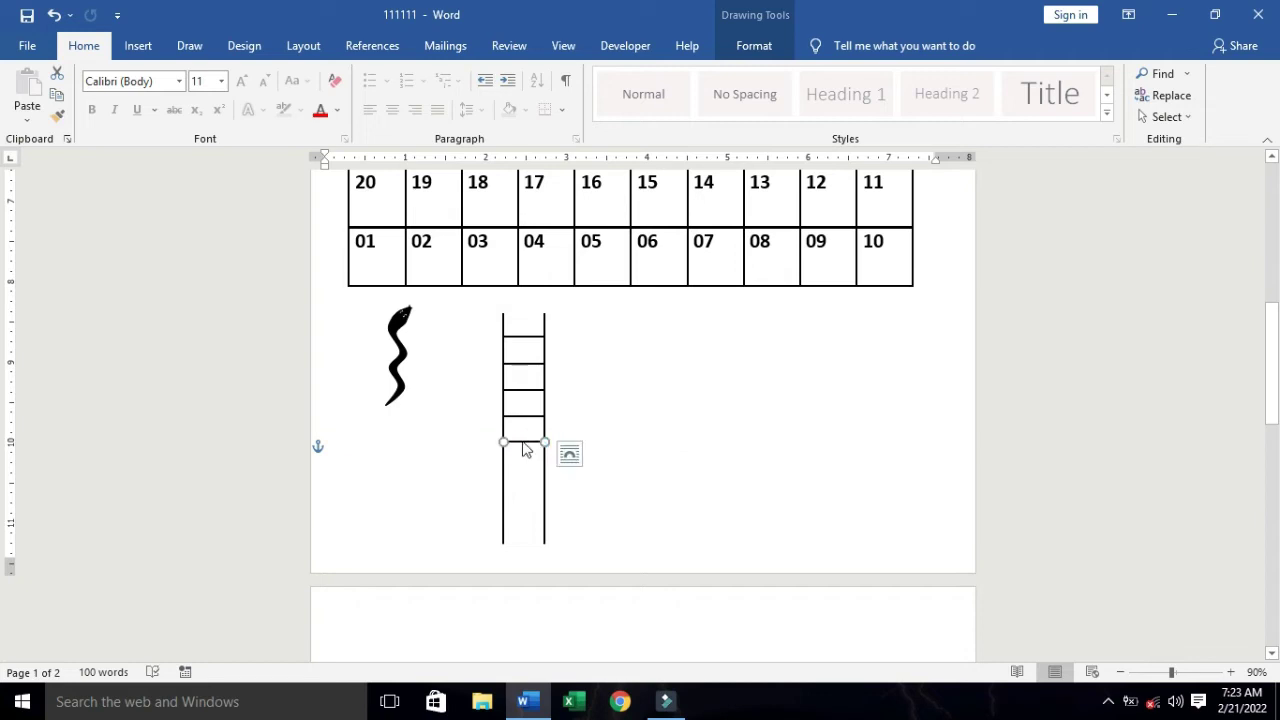
pyautogui.moveTo(522, 444); pyautogui.dragTo(530, 522)
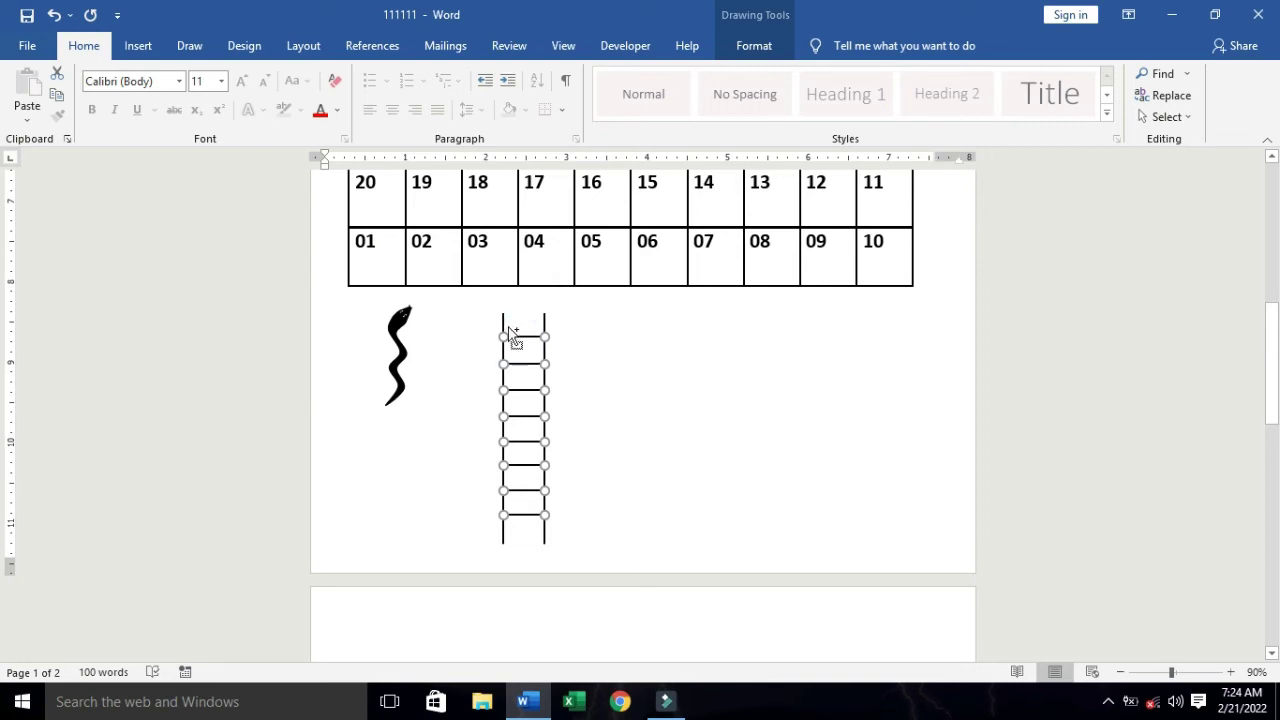
# Step: Group all ladder parts into one object and shrink it to 1.64" by 0.37"
pyautogui.click(507, 328)
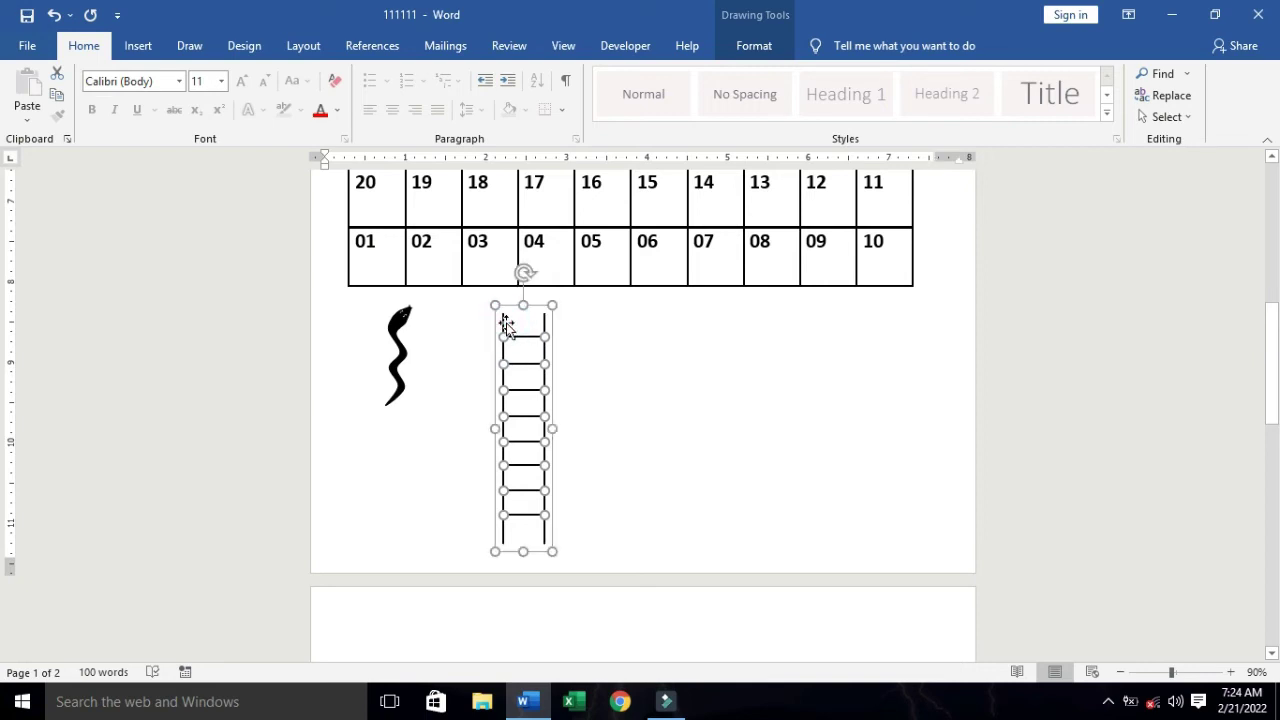
pyautogui.click(760, 50)
pyautogui.click(1018, 77)
pyautogui.click(1030, 94)
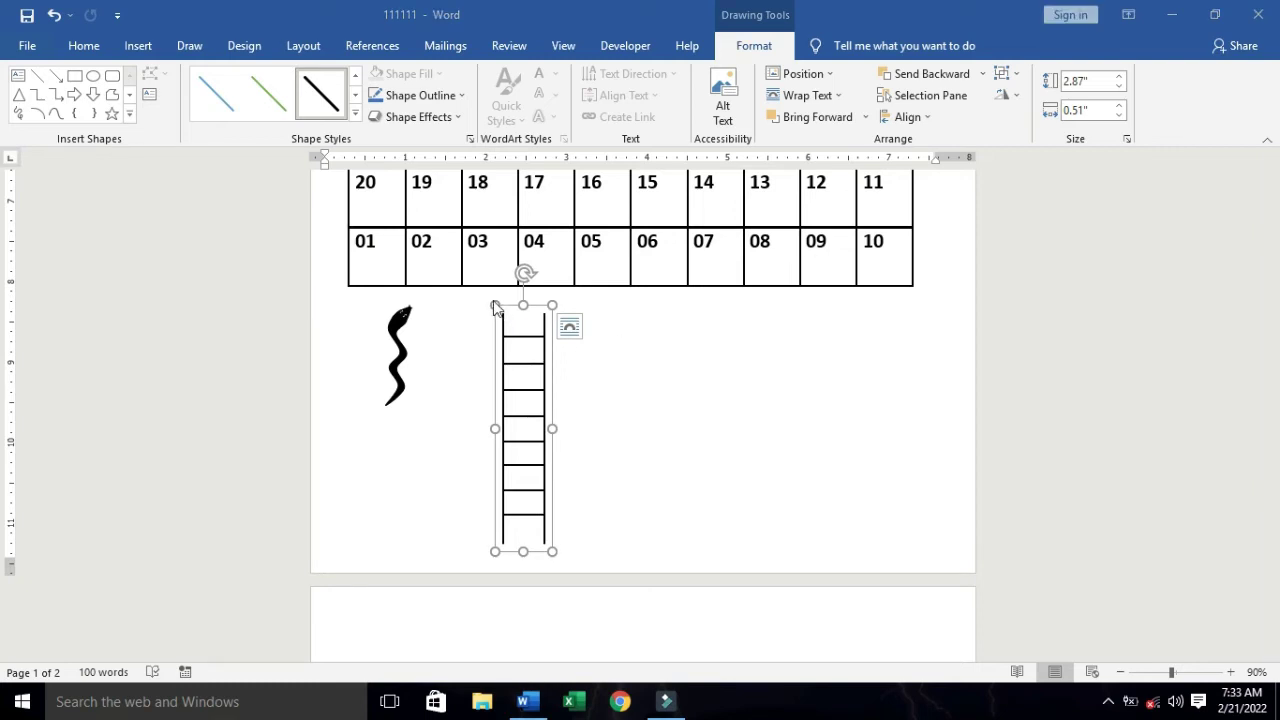
pyautogui.moveTo(552, 552); pyautogui.dragTo(536, 447)
# Step: Move the ladder right below the table and place the snake beside it
pyautogui.moveTo(526, 364)
pyautogui.mouseDown()
pyautogui.moveTo(718, 468)
pyautogui.moveTo(873, 428)
pyautogui.mouseUp()
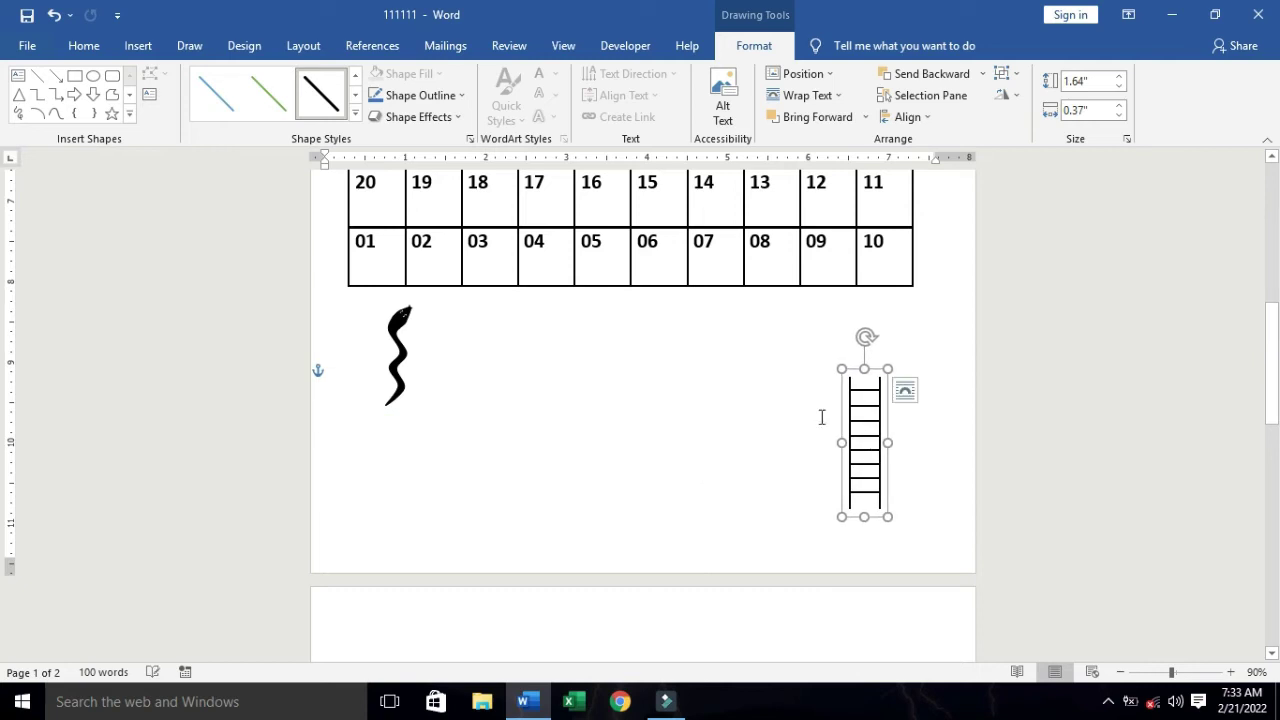
pyautogui.click(397, 345)
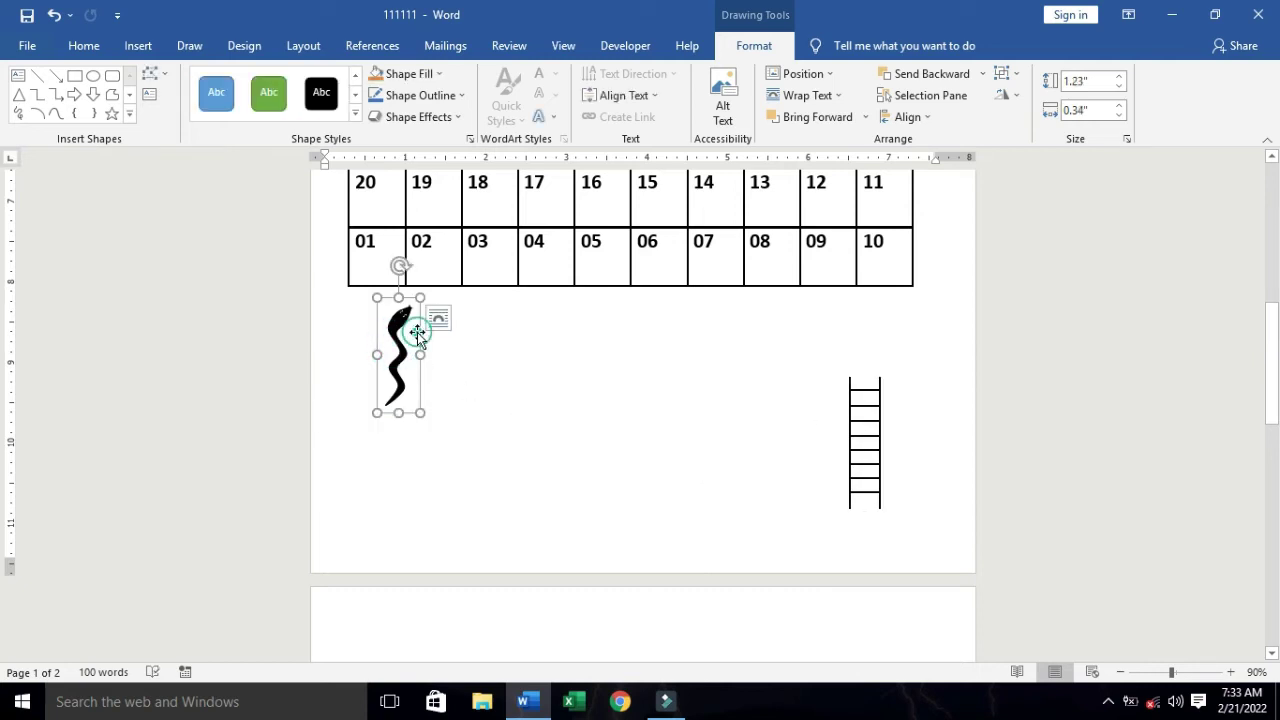
pyautogui.moveTo(417, 333); pyautogui.dragTo(763, 418)
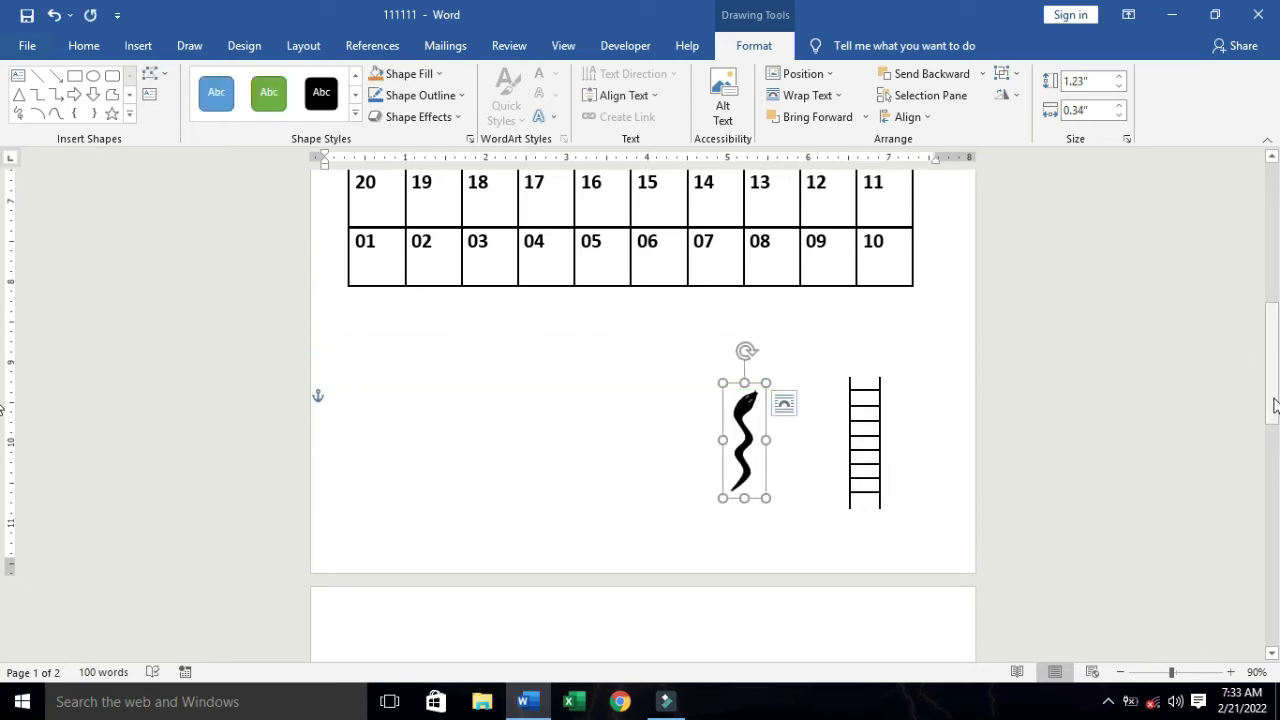
pyautogui.moveTo(1274, 404); pyautogui.dragTo(1183, 340)
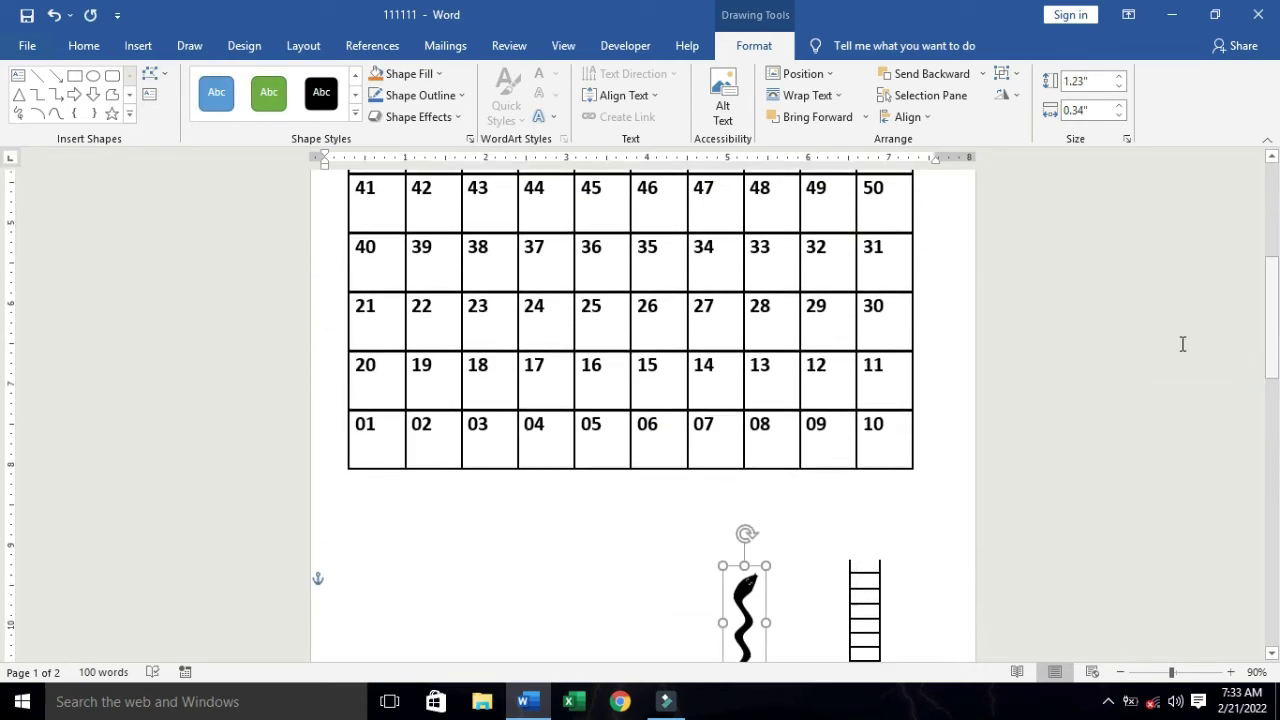
# Step: Shade cells 07 and 12 orange from the Table Design shading colours
pyautogui.click(730, 447)
pyautogui.click(745, 46)
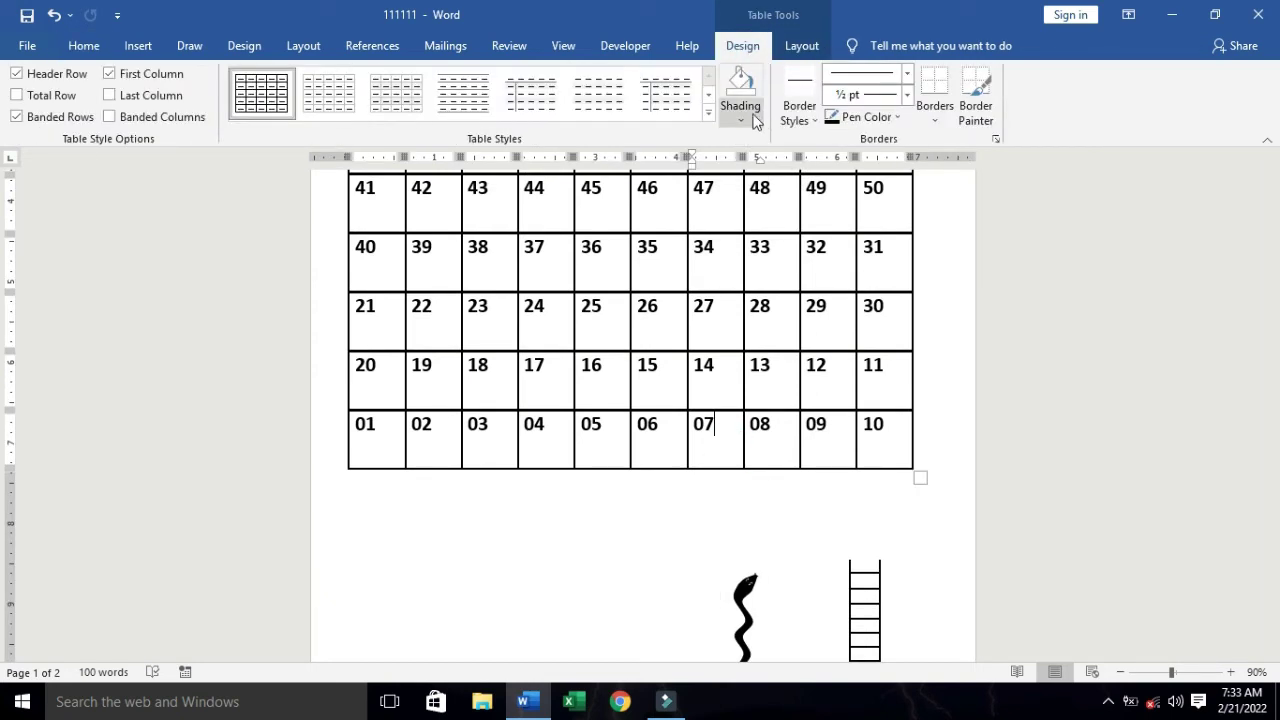
pyautogui.click(755, 120)
pyautogui.click(764, 250)
pyautogui.press('F4')
pyautogui.click(657, 445)
# Step: Fill cells 06, 13 and 30 with green, repeating the fill with F4
pyautogui.click(740, 120)
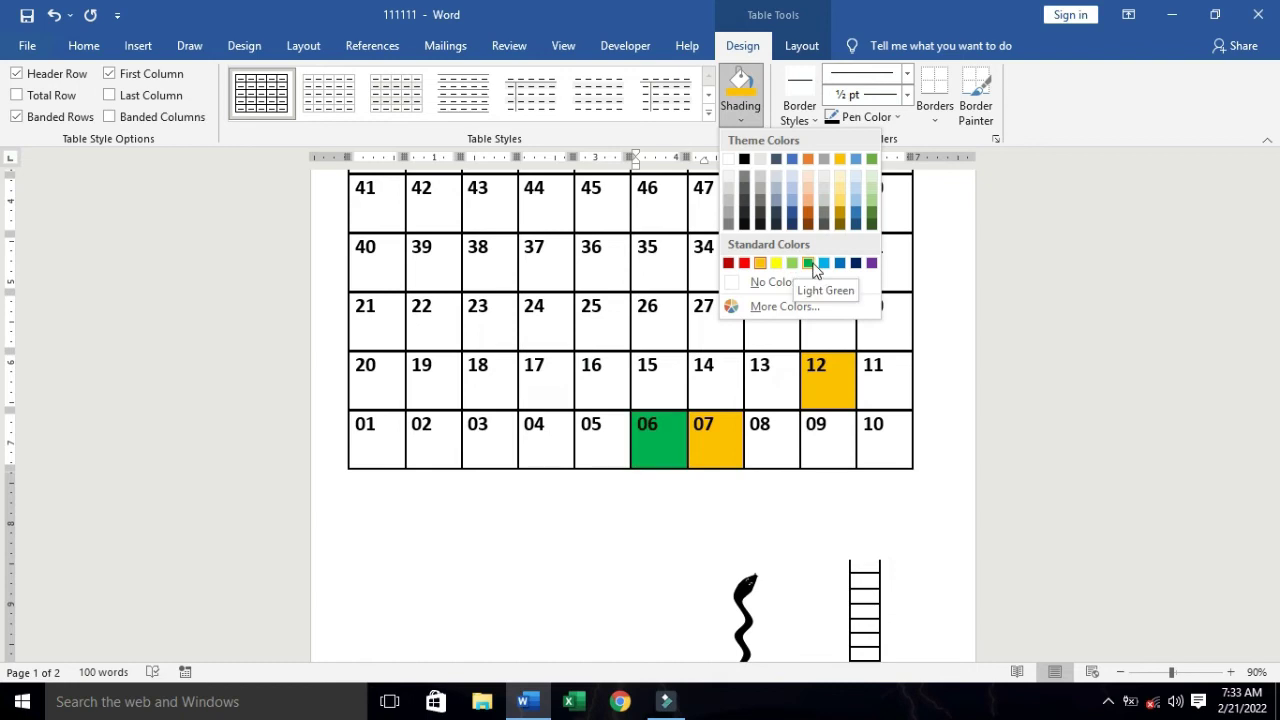
pyautogui.click(808, 263)
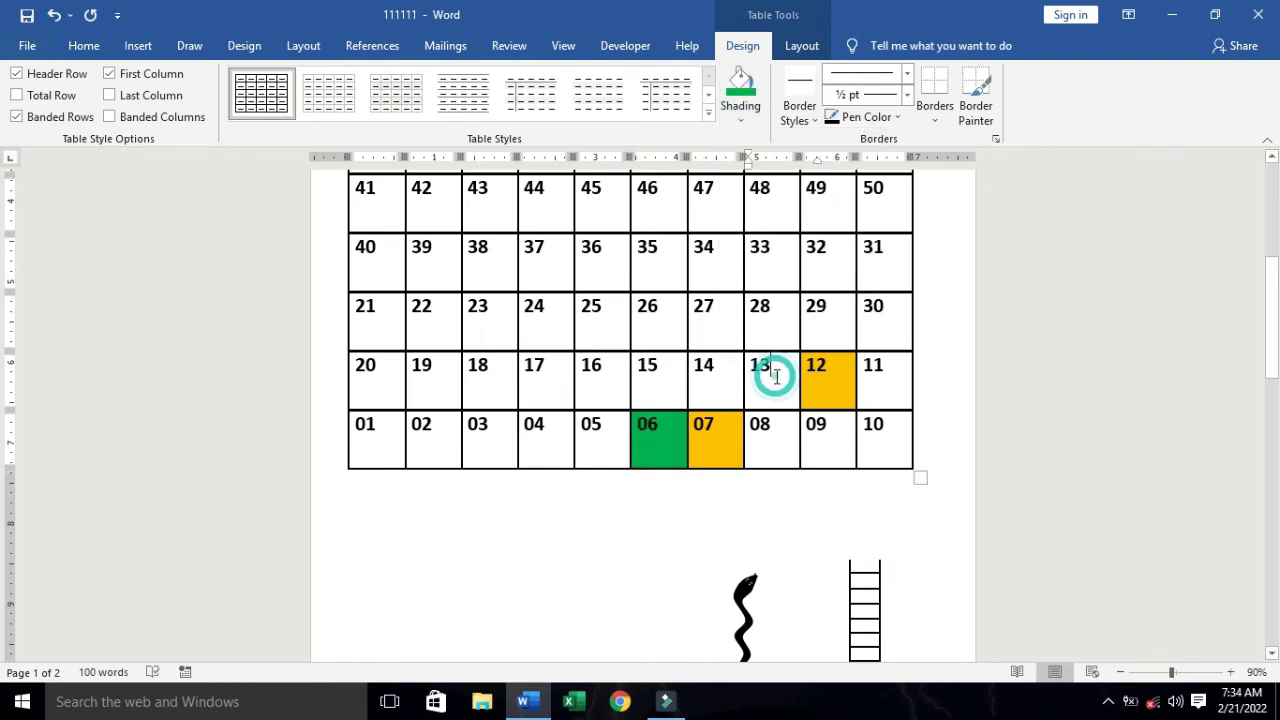
pyautogui.click(771, 371)
pyautogui.press('F4')
pyautogui.click(877, 320)
pyautogui.press('F4')
# Step: Fill cells 05, 14 and 29 with red
pyautogui.click(622, 435)
pyautogui.click(740, 120)
pyautogui.click(749, 263)
pyautogui.click(679, 376)
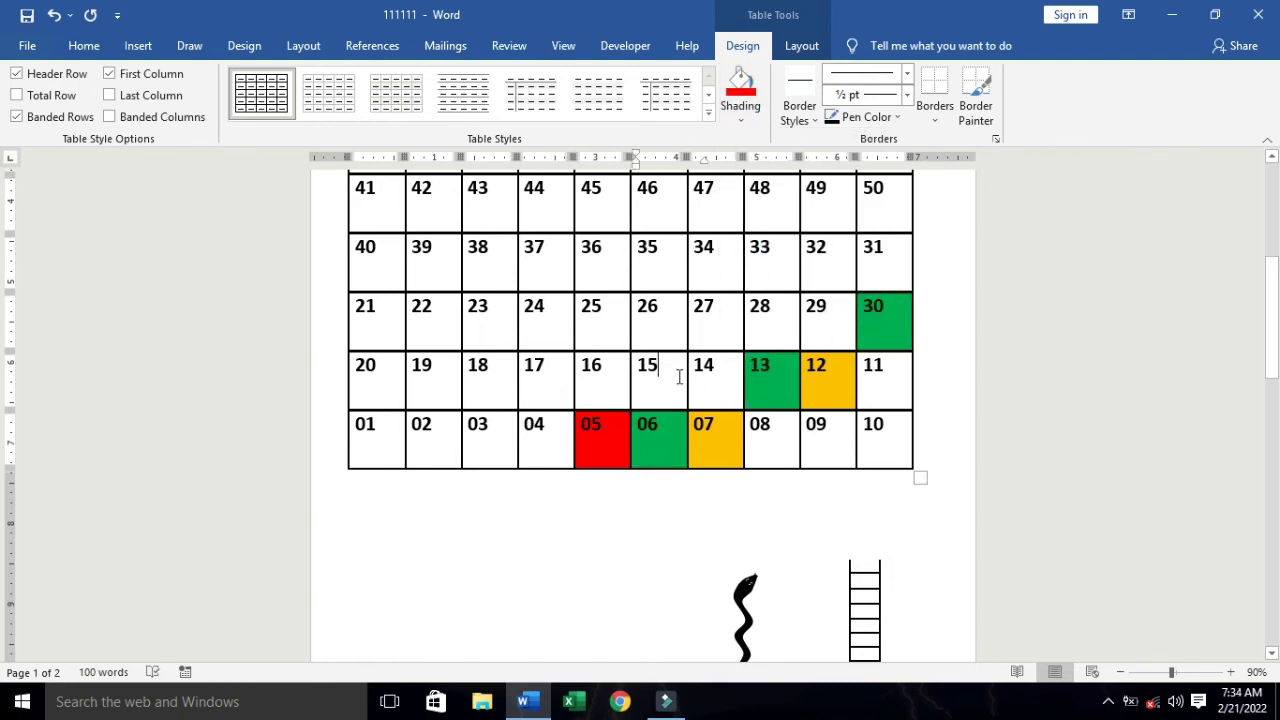
pyautogui.press('F4')
pyautogui.click(828, 330)
pyautogui.press('F4')
# Step: Fill cells 04, 15 and 28 with blue
pyautogui.click(545, 440)
pyautogui.click(740, 120)
pyautogui.click(838, 263)
pyautogui.press('F4')
pyautogui.click(760, 330)
pyautogui.press('F4')
# Step: Shade cells 03 and 16 orange-yellow, undoing and then redoing the latest fills
pyautogui.click(880, 262)
pyautogui.press('F4')
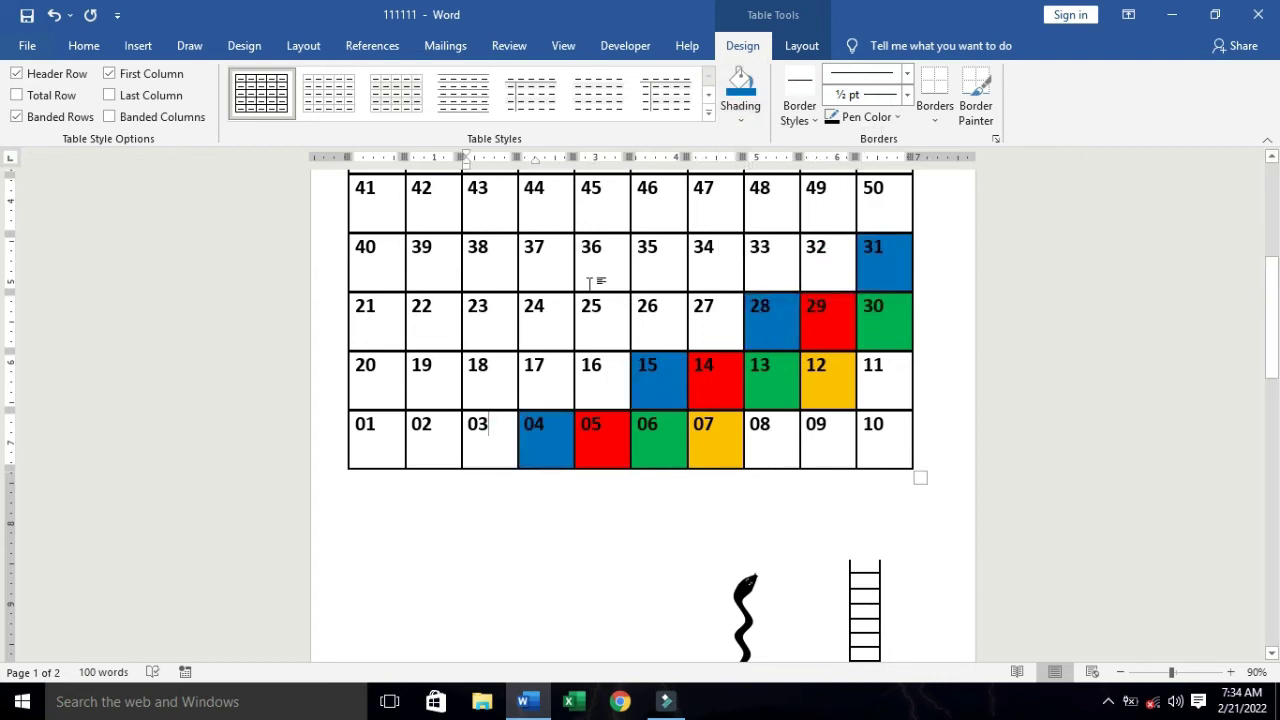
pyautogui.click(740, 120)
pyautogui.click(764, 263)
pyautogui.press('F4')
pyautogui.click(714, 323)
pyautogui.press('F4')
pyautogui.scroll(2, 834, 386)
pyautogui.click(834, 386)
pyautogui.press('F4')
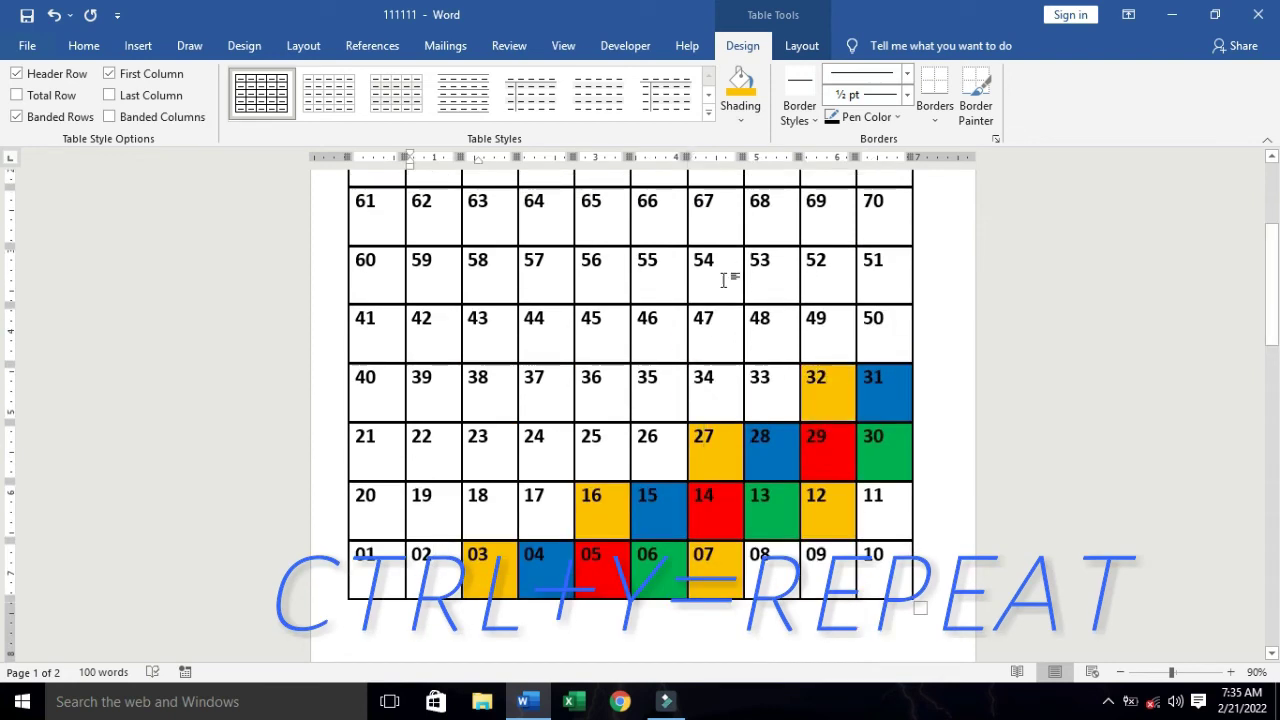
pyautogui.hotkey('ctrl', 'z')
pyautogui.hotkey('ctrl', 'z')
pyautogui.hotkey('ctrl', 'z')
pyautogui.hotkey('ctrl', 'z')
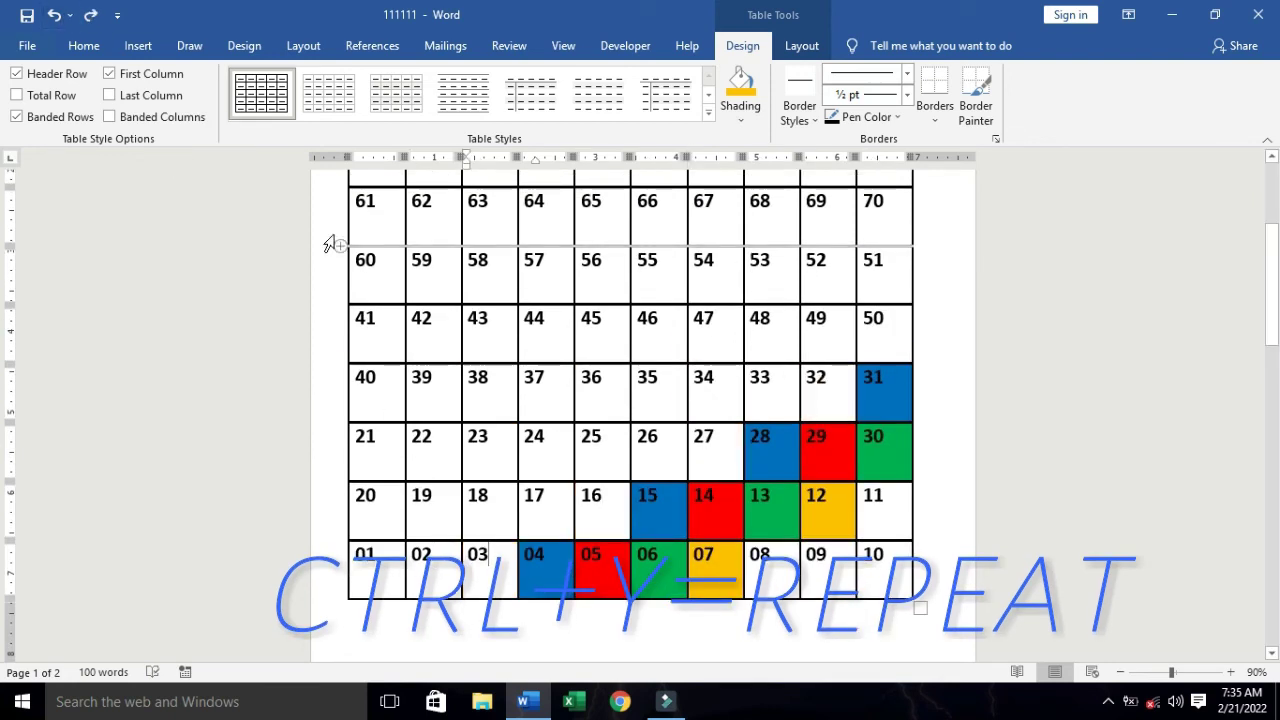
pyautogui.click(90, 15)
pyautogui.click(90, 15)
pyautogui.click(90, 15)
pyautogui.click(90, 15)
# Step: Fill cells 02, 17 and 50 with green, repeating with Ctrl+Y
pyautogui.click(423, 557)
pyautogui.click(740, 120)
pyautogui.click(818, 263)
pyautogui.click(546, 510)
pyautogui.hotkey('ctrl', 'y')
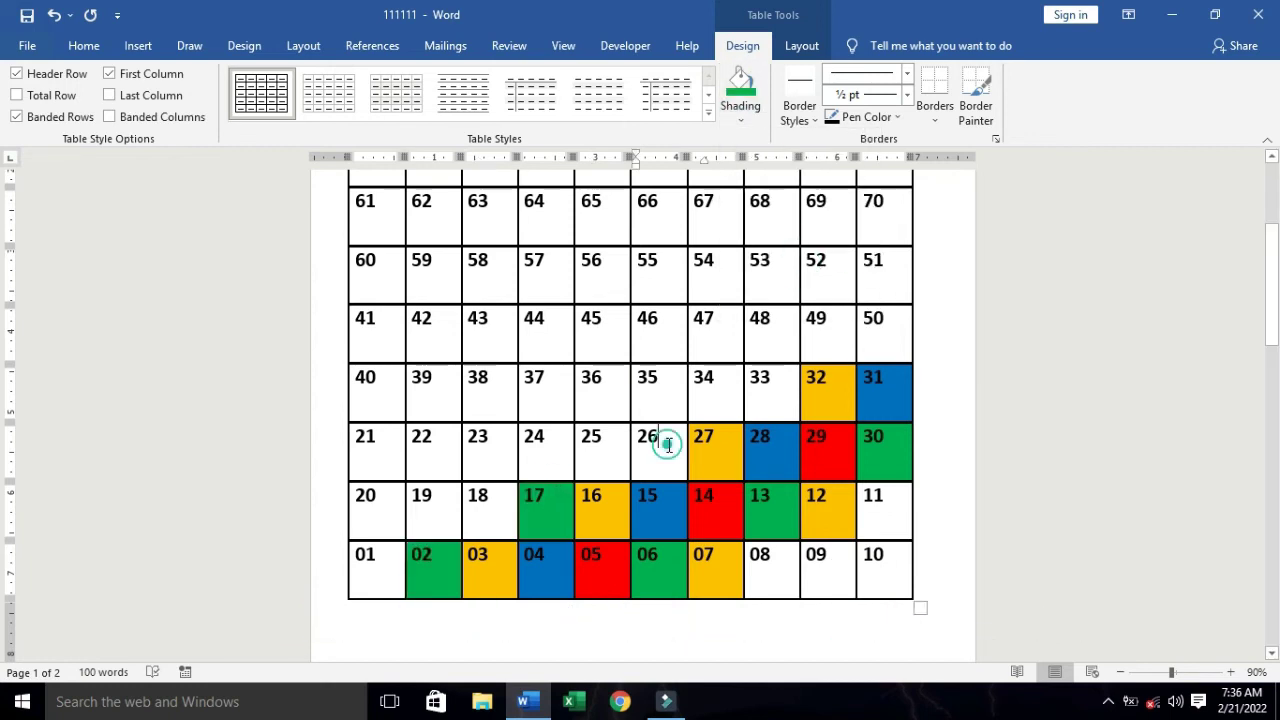
pyautogui.click(772, 392)
pyautogui.click(869, 332)
pyautogui.hotkey('ctrl', 'y')
# Step: Fill cells 01, 18 and 34 with dark red
pyautogui.click(394, 563)
pyautogui.click(740, 120)
pyautogui.click(733, 254)
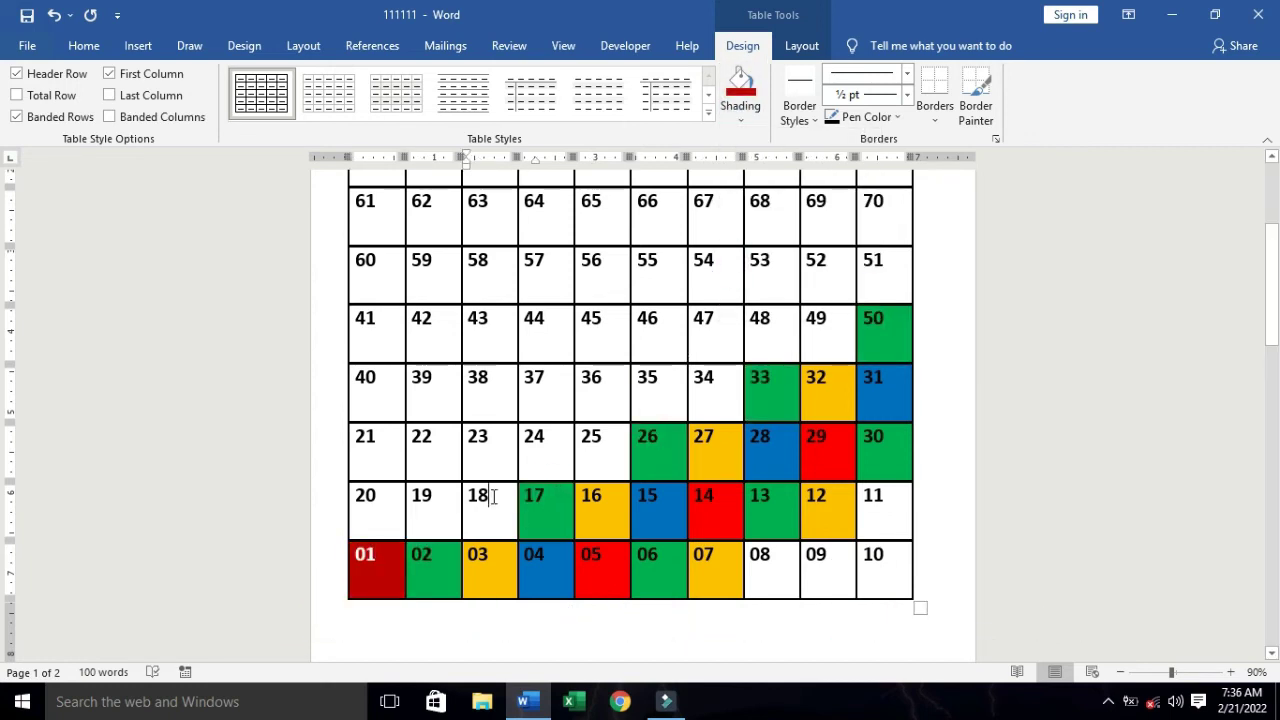
pyautogui.click(486, 491)
pyautogui.hotkey('ctrl', 'y')
pyautogui.click(838, 336)
pyautogui.hotkey('ctrl', 'y')
# Step: Fill cells 20, 23 and 52 with blue
pyautogui.click(371, 507)
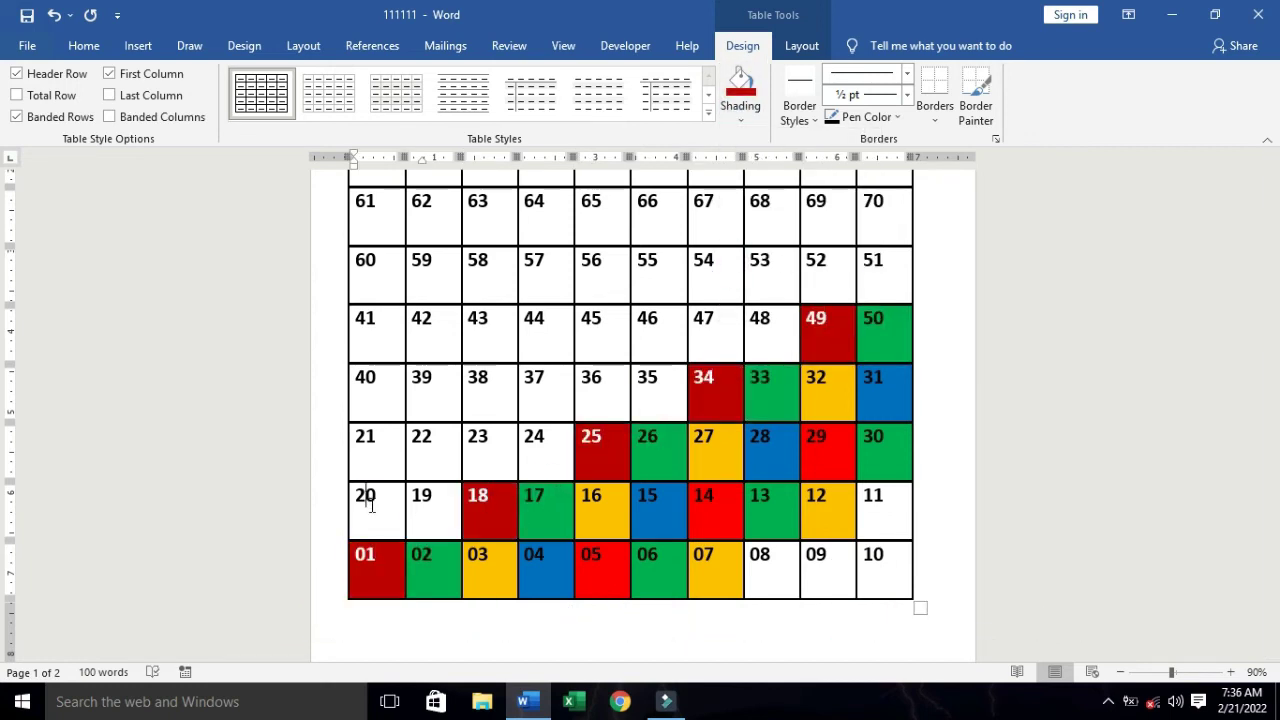
pyautogui.click(740, 120)
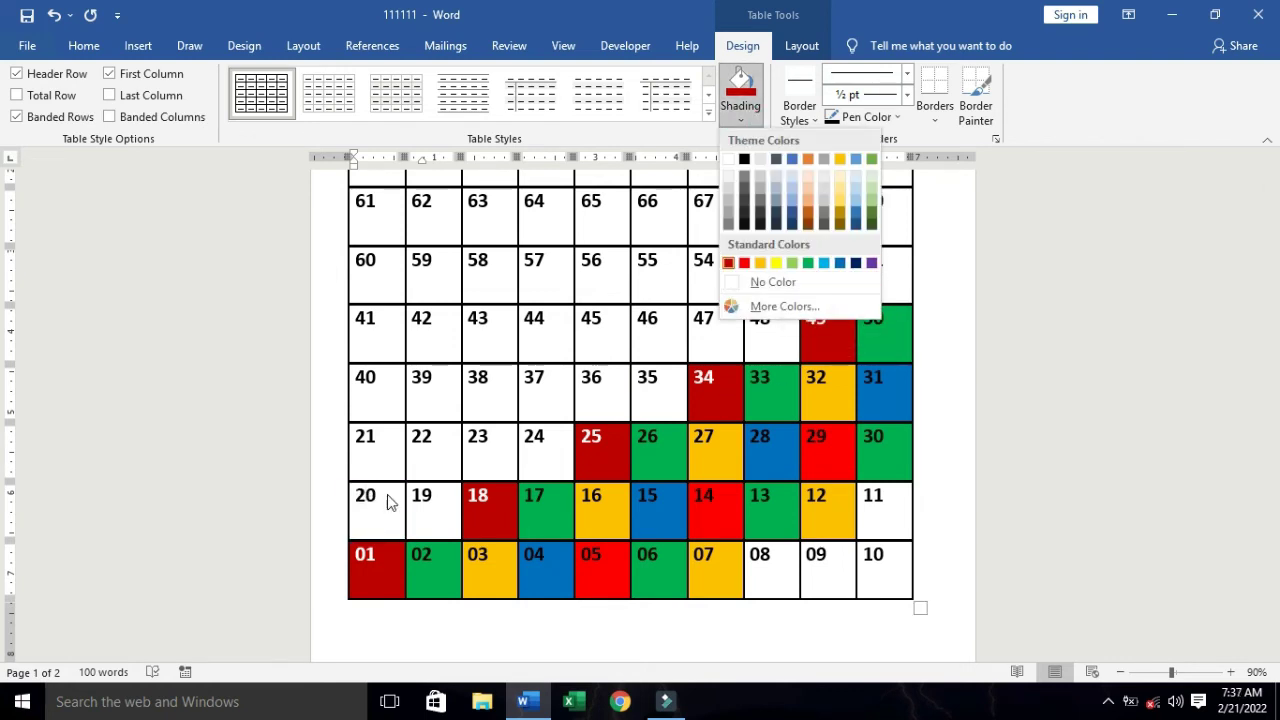
pyautogui.click(845, 272)
pyautogui.click(490, 445)
pyautogui.press('F4')
pyautogui.click(600, 392)
pyautogui.press('F4')
pyautogui.click(835, 272)
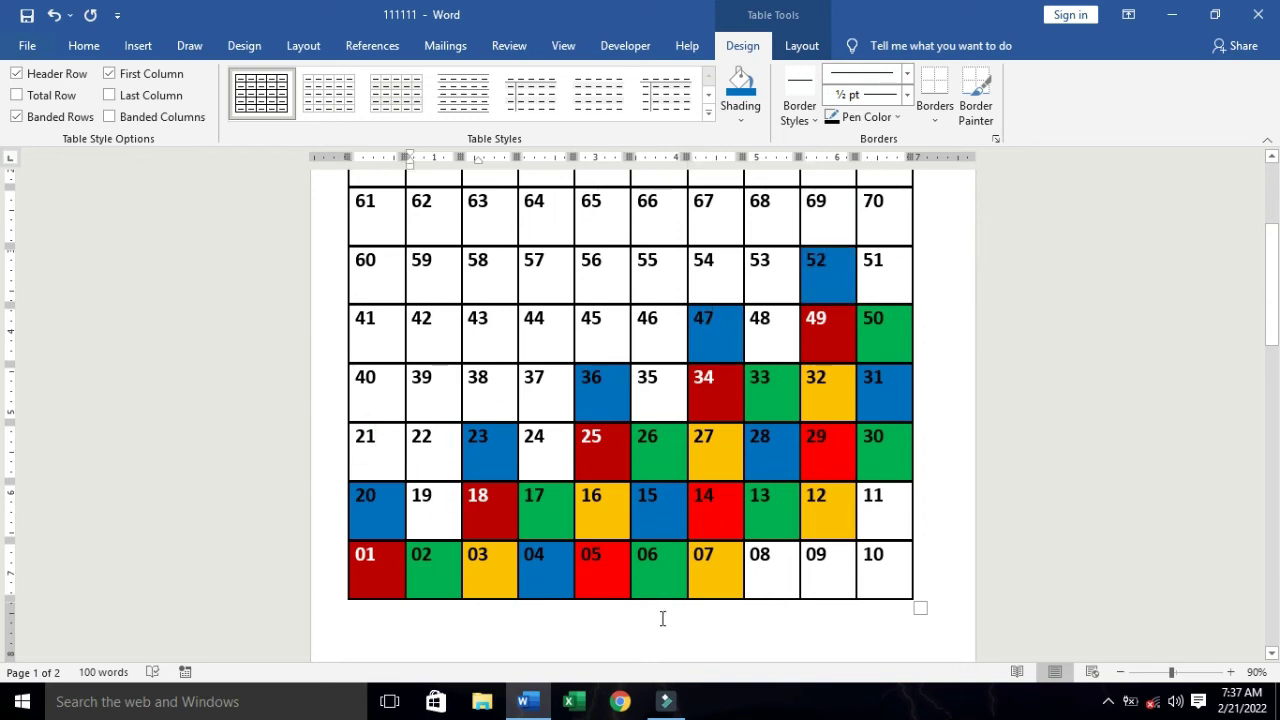
# Step: Shade cells 19, 24, 35 and 48 orange
pyautogui.click(740, 120)
pyautogui.click(804, 211)
pyautogui.click(545, 450)
pyautogui.press('F4')
pyautogui.click(655, 392)
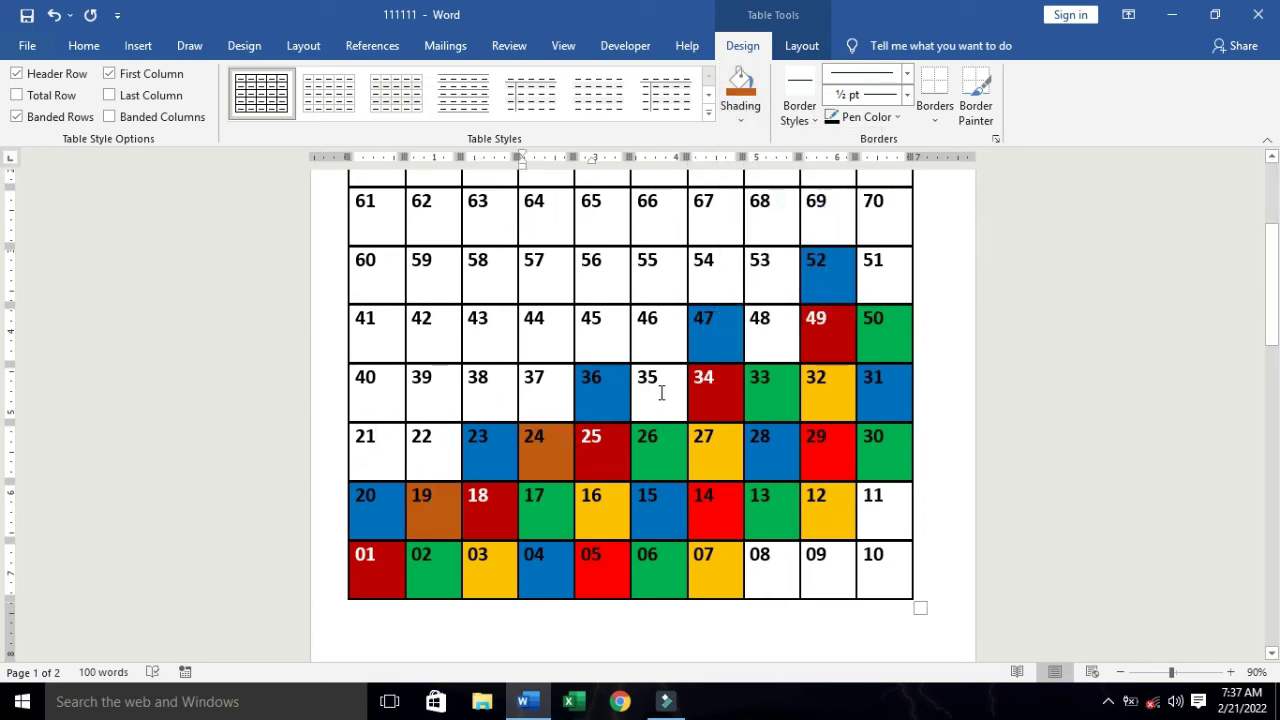
pyautogui.press('F4')
pyautogui.click(768, 336)
pyautogui.press('F4')
pyautogui.click(883, 277)
# Step: Fill cell 21 and the next cell green, and repeat the orange fill on cell 51
pyautogui.press('F4')
pyautogui.click(740, 120)
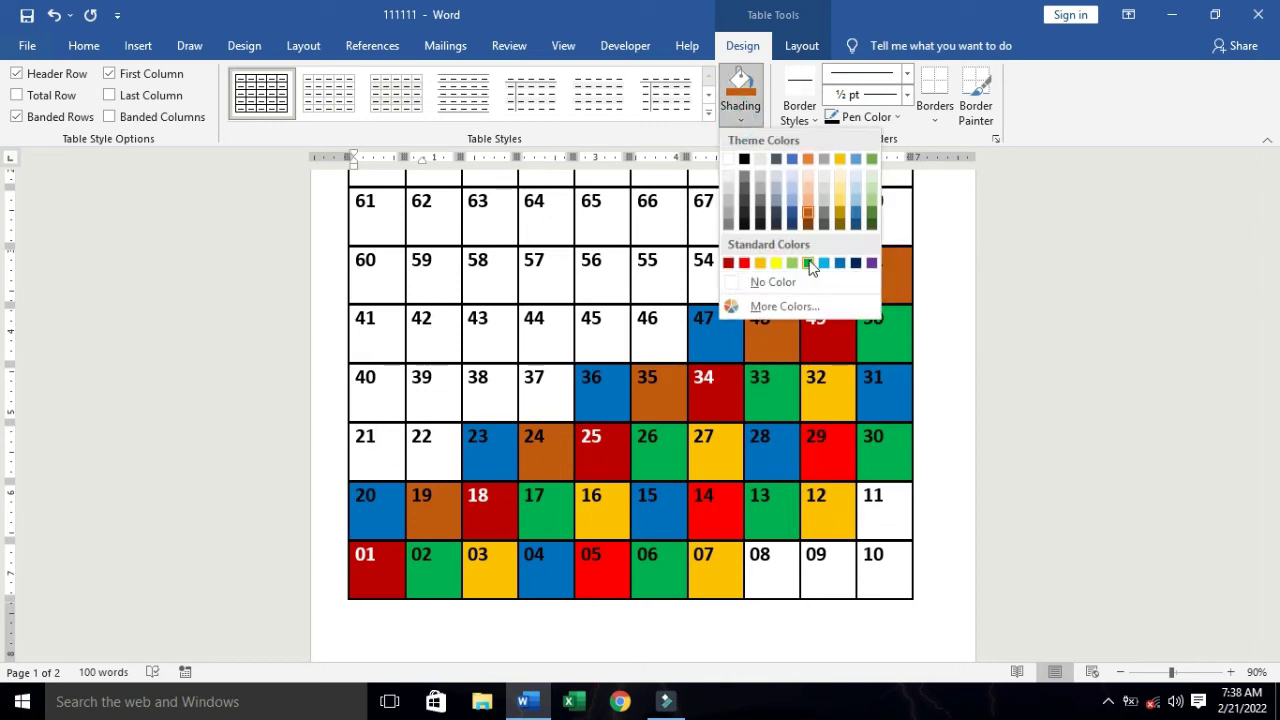
pyautogui.click(820, 262)
pyautogui.click(490, 392)
pyautogui.press('F4')
pyautogui.click(602, 334)
pyautogui.press('F4')
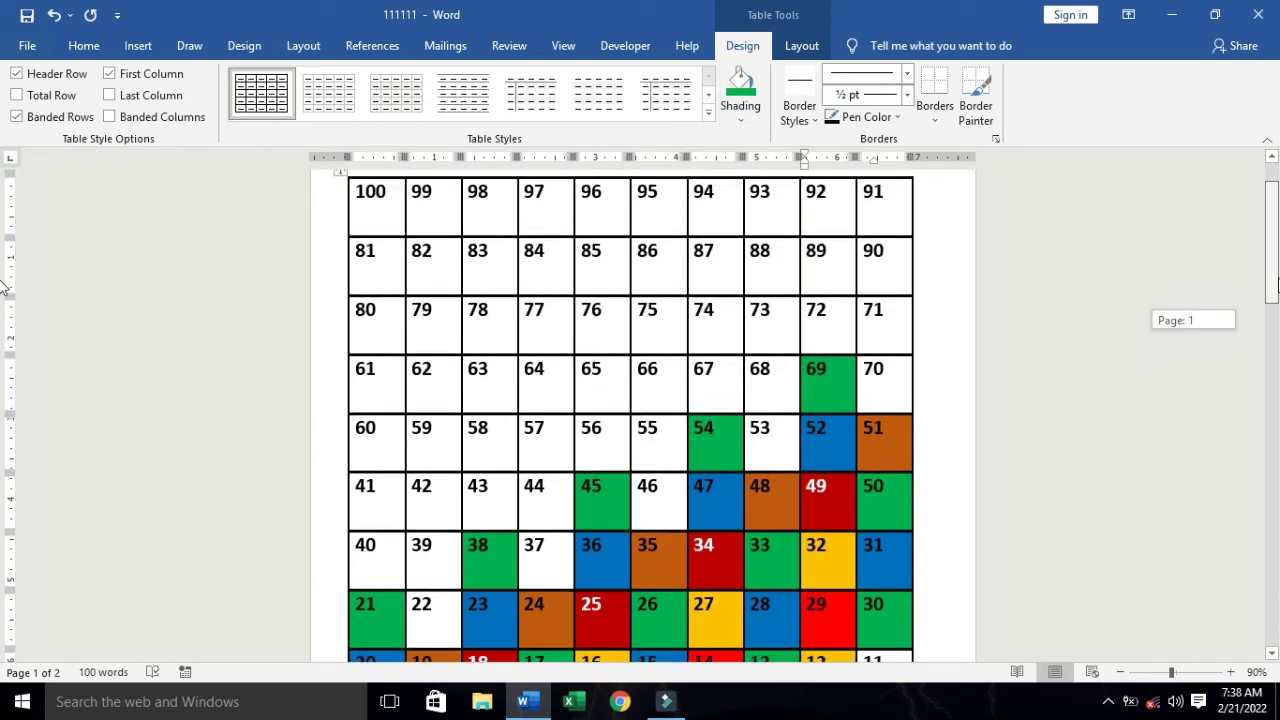
# Step: Shade cells 22, 37, 46 and 70 gold
pyautogui.moveTo(1275, 330); pyautogui.dragTo(1272, 300)
pyautogui.click(740, 120)
pyautogui.click(762, 264)
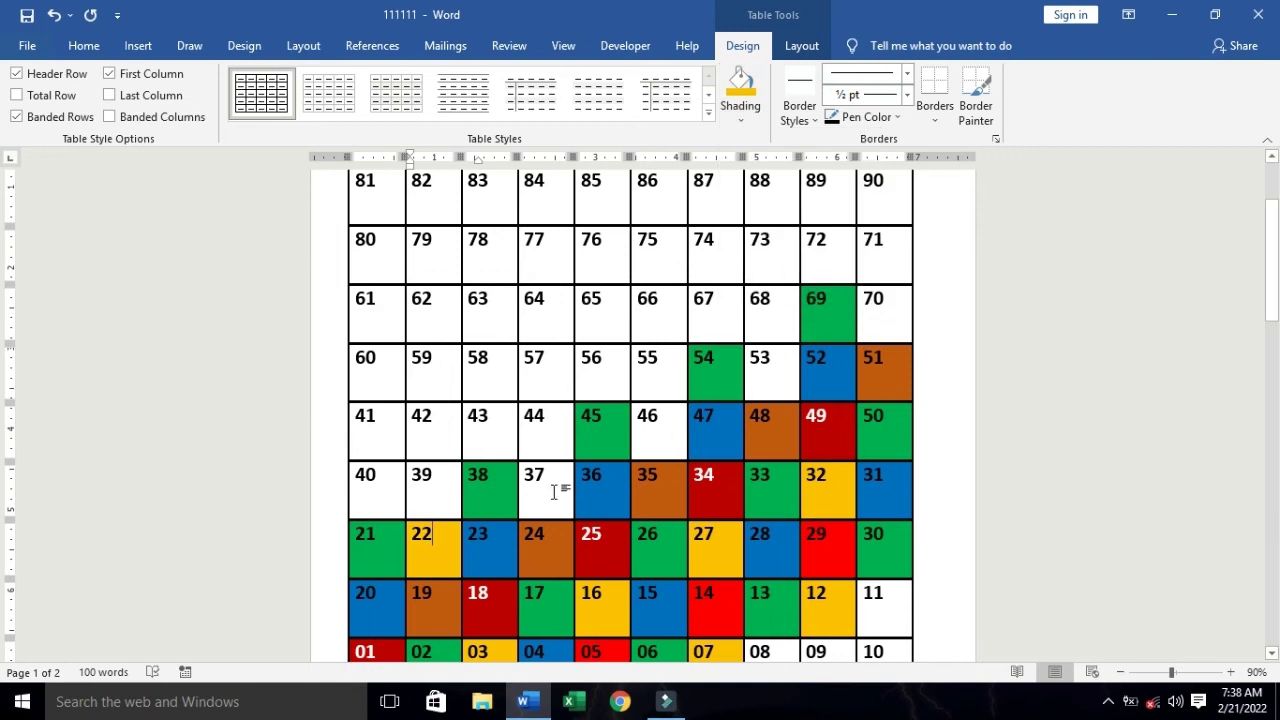
pyautogui.click(740, 120)
pyautogui.click(762, 264)
pyautogui.click(651, 420)
pyautogui.press('F4')
pyautogui.click(772, 372)
pyautogui.press('F4')
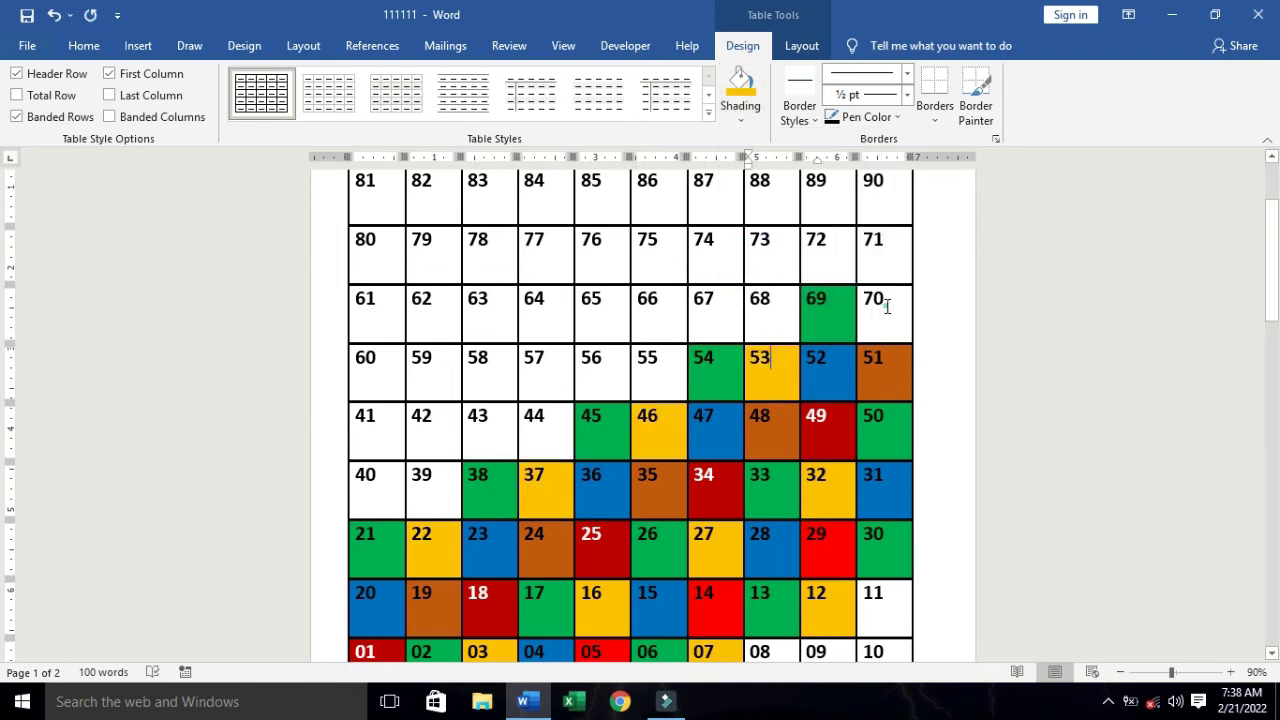
# Step: Fill cells 40, 43, 56, 67 and 72 with brown
pyautogui.click(381, 487)
pyautogui.scroll(-3, 381, 487)
pyautogui.scroll(2, 600, 400)
pyautogui.click(740, 120)
pyautogui.click(816, 157)
pyautogui.click(608, 324)
pyautogui.press('F4')
pyautogui.click(719, 257)
pyautogui.press('F4')
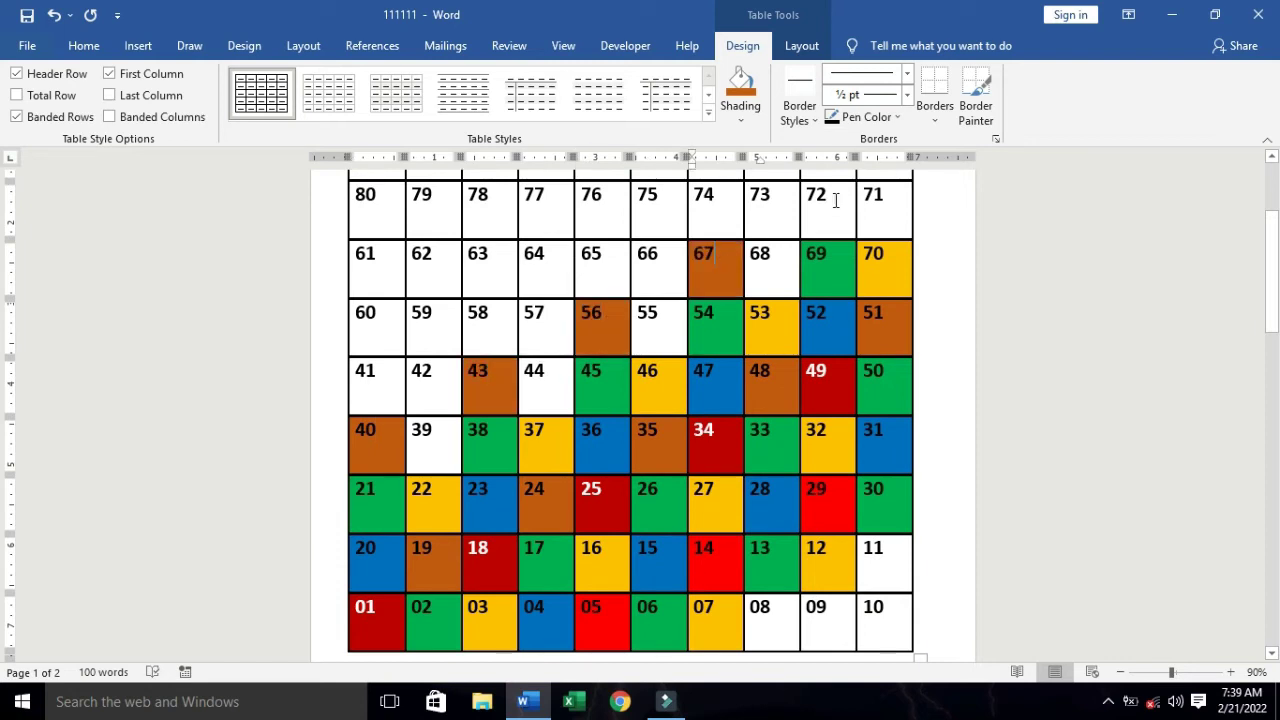
pyautogui.click(836, 200)
pyautogui.scroll(2, 836, 200)
# Step: Shade cells 41, 58, 65, 74 and 89 red
pyautogui.click(740, 120)
pyautogui.click(744, 263)
pyautogui.click(490, 440)
pyautogui.click(605, 385)
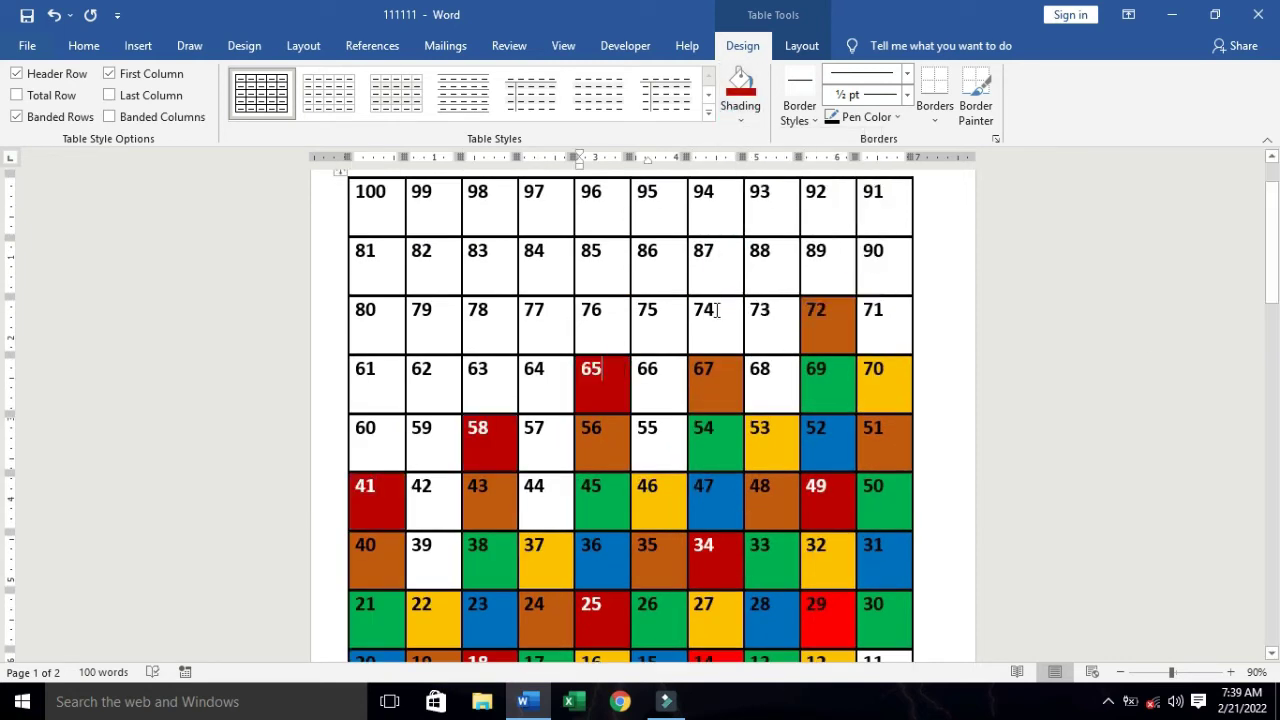
pyautogui.click(715, 320)
pyautogui.click(740, 120)
# Step: Shade cells 60, 63, 76, 87 and 92 gold
pyautogui.click(760, 263)
pyautogui.click(490, 385)
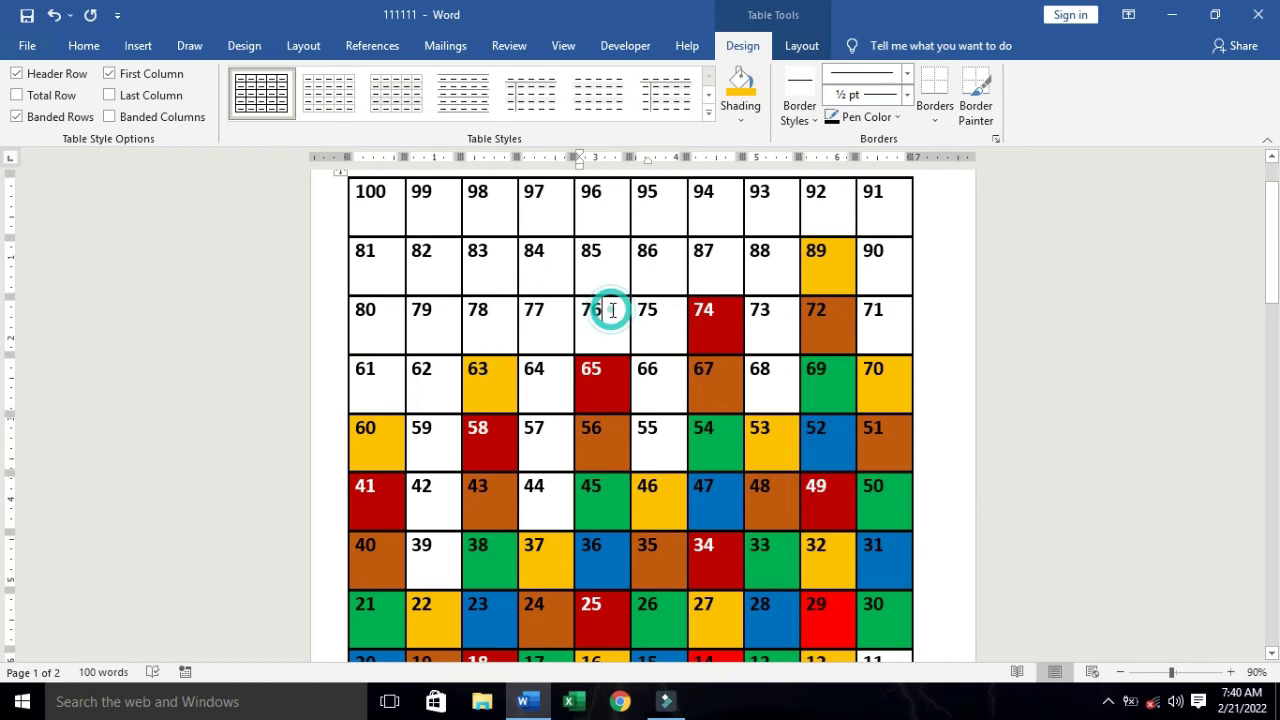
pyautogui.click(608, 312)
pyautogui.click(715, 265)
pyautogui.click(826, 200)
# Step: Fill cell 39 with blue and select cells 44 and 22 for further shading
pyautogui.scroll(-2, 1002, 449)
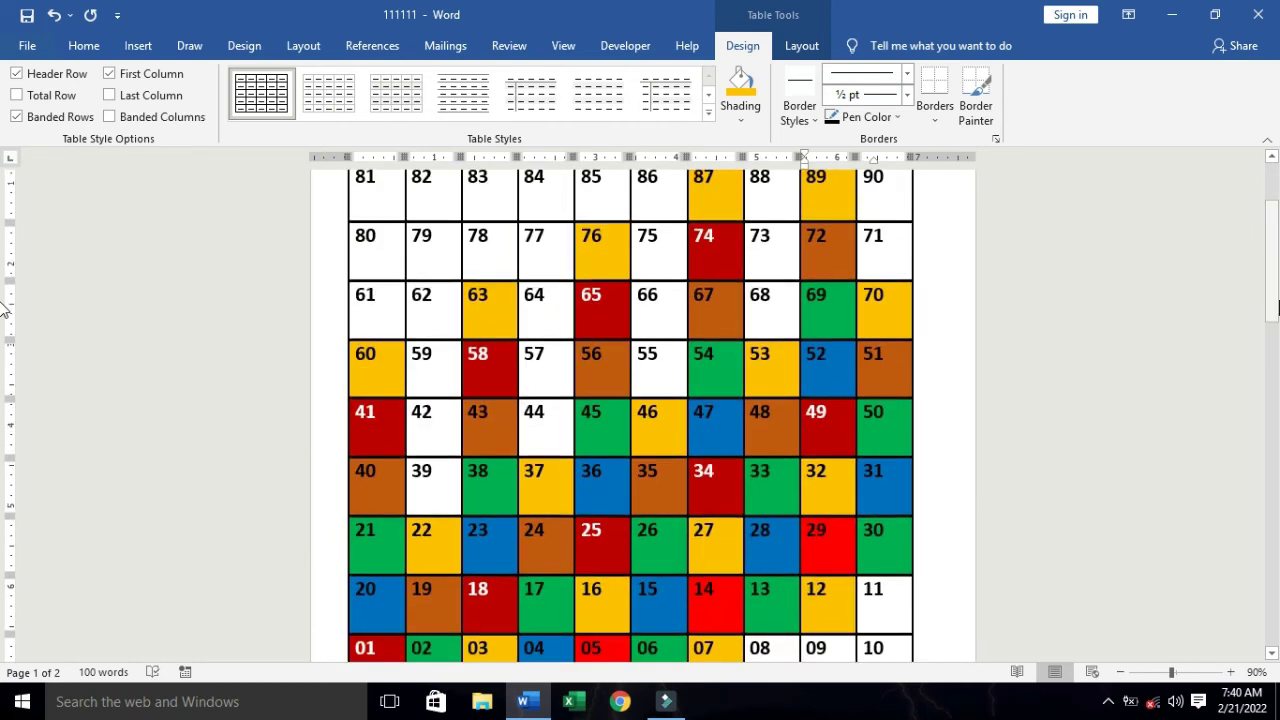
pyautogui.click(455, 505)
pyautogui.click(740, 120)
pyautogui.click(841, 263)
pyautogui.click(561, 416)
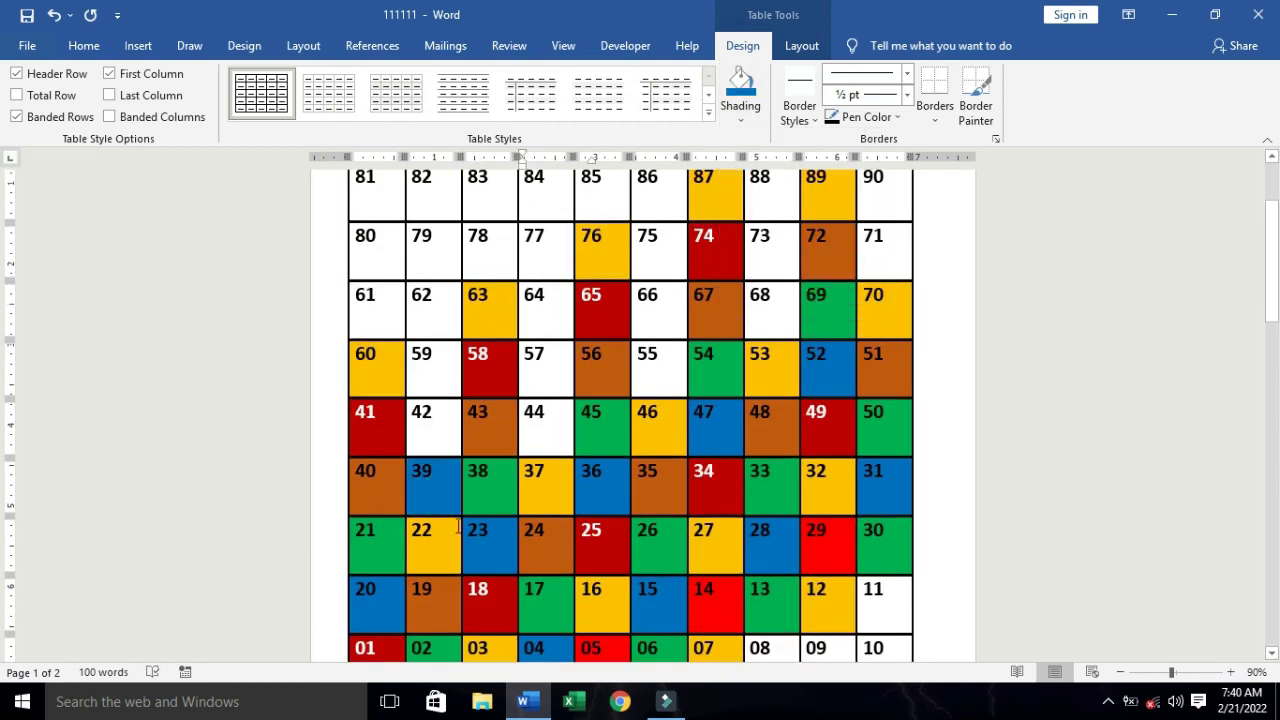
pyautogui.click(458, 527)
pyautogui.scroll(-3, 458, 527)
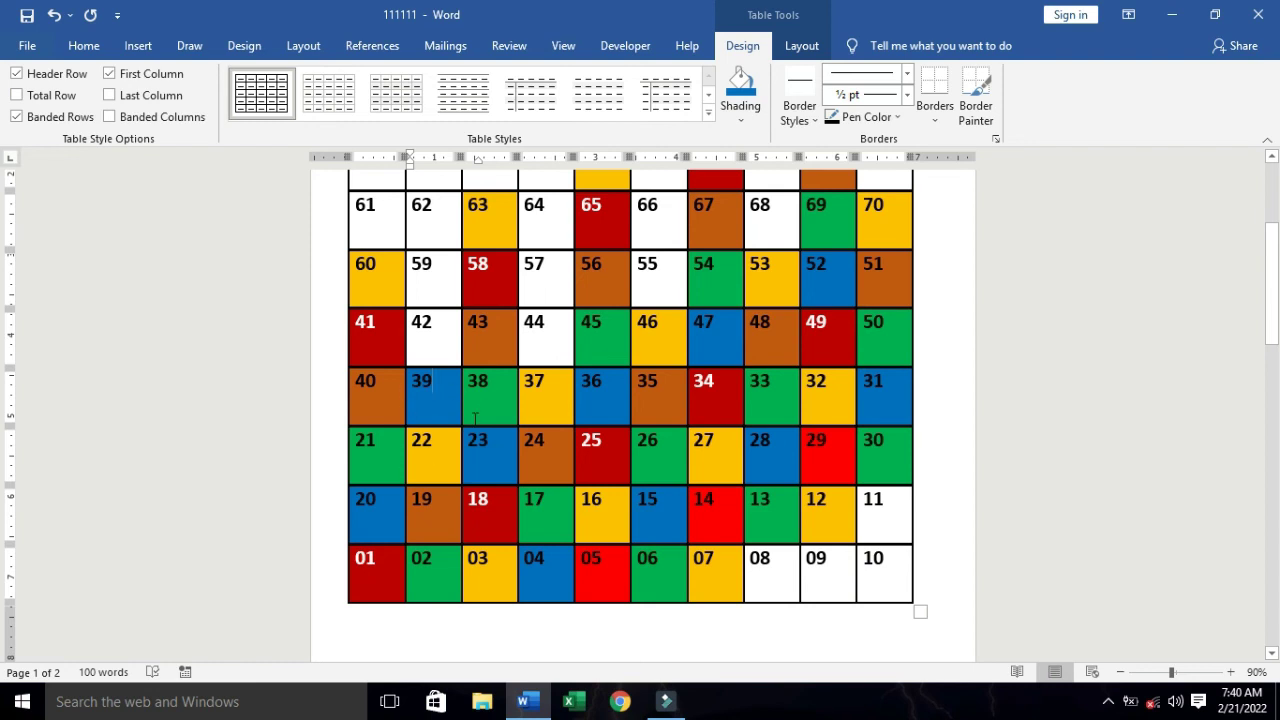
pyautogui.click(740, 120)
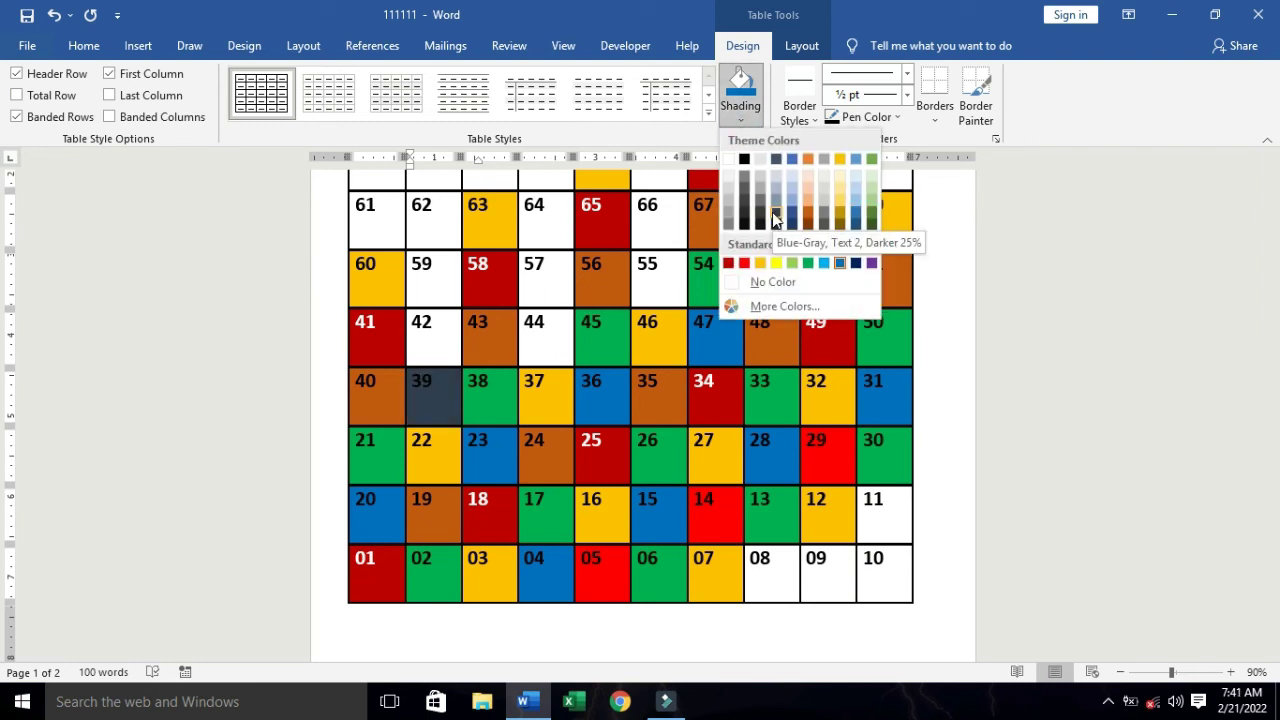
# Step: Recolour cell 39 blue-gray, fill 85 brown, and fill 86 and 93 dark grey
pyautogui.click(772, 212)
pyautogui.click(560, 330)
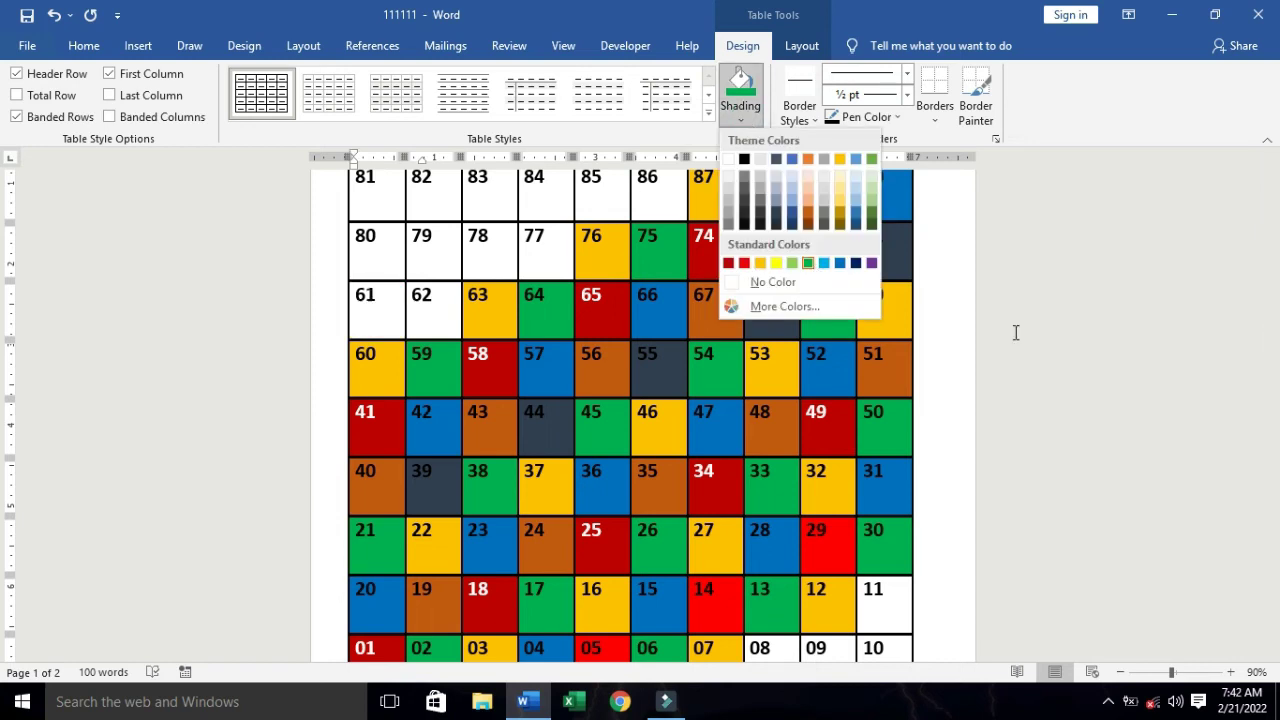
pyautogui.scroll(2, 660, 213)
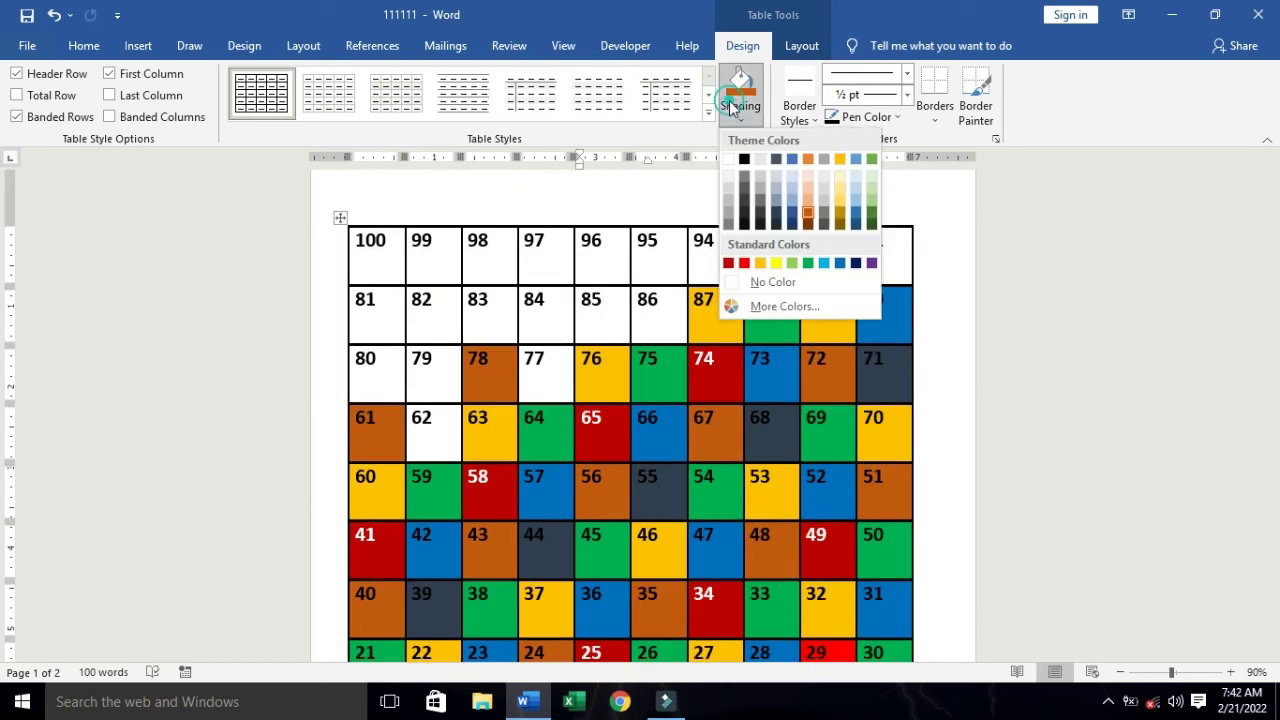
pyautogui.click(716, 255)
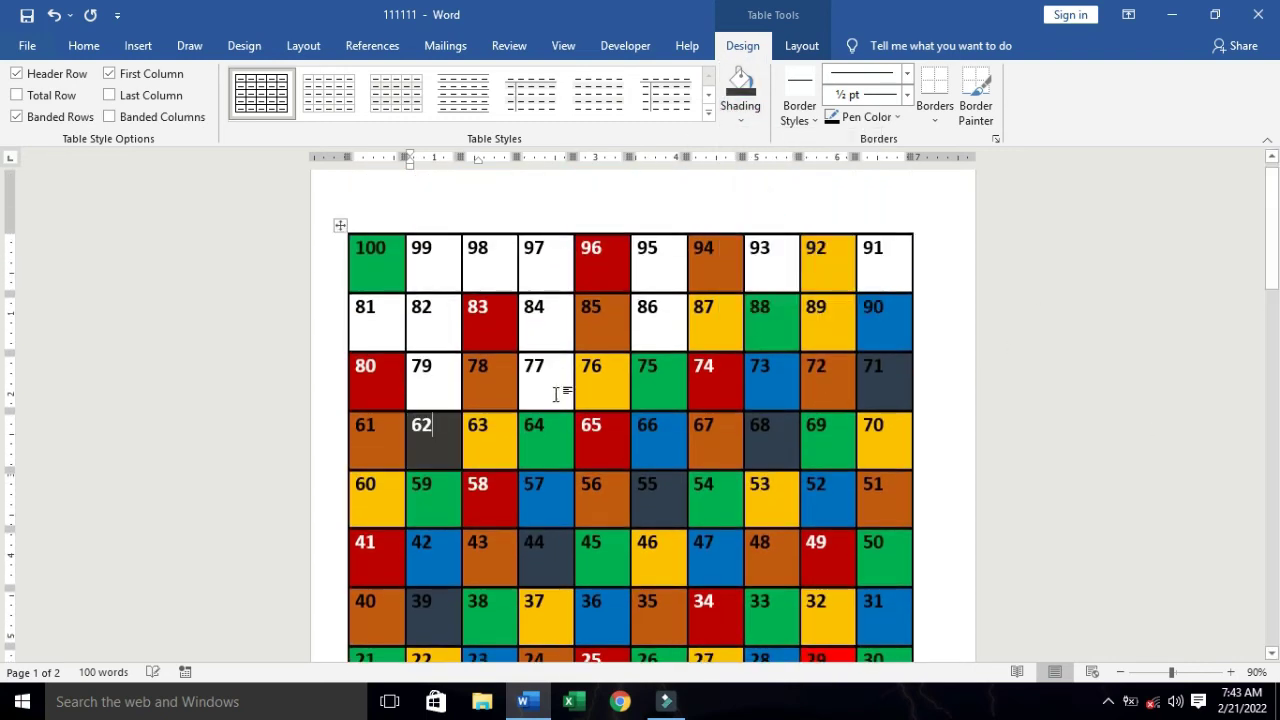
pyautogui.press('F4')
pyautogui.click(786, 257)
pyautogui.press('F4')
# Step: Fill cell 92 red and cells 81 and 98 yellow
pyautogui.click(844, 275)
pyautogui.click(741, 120)
pyautogui.click(756, 259)
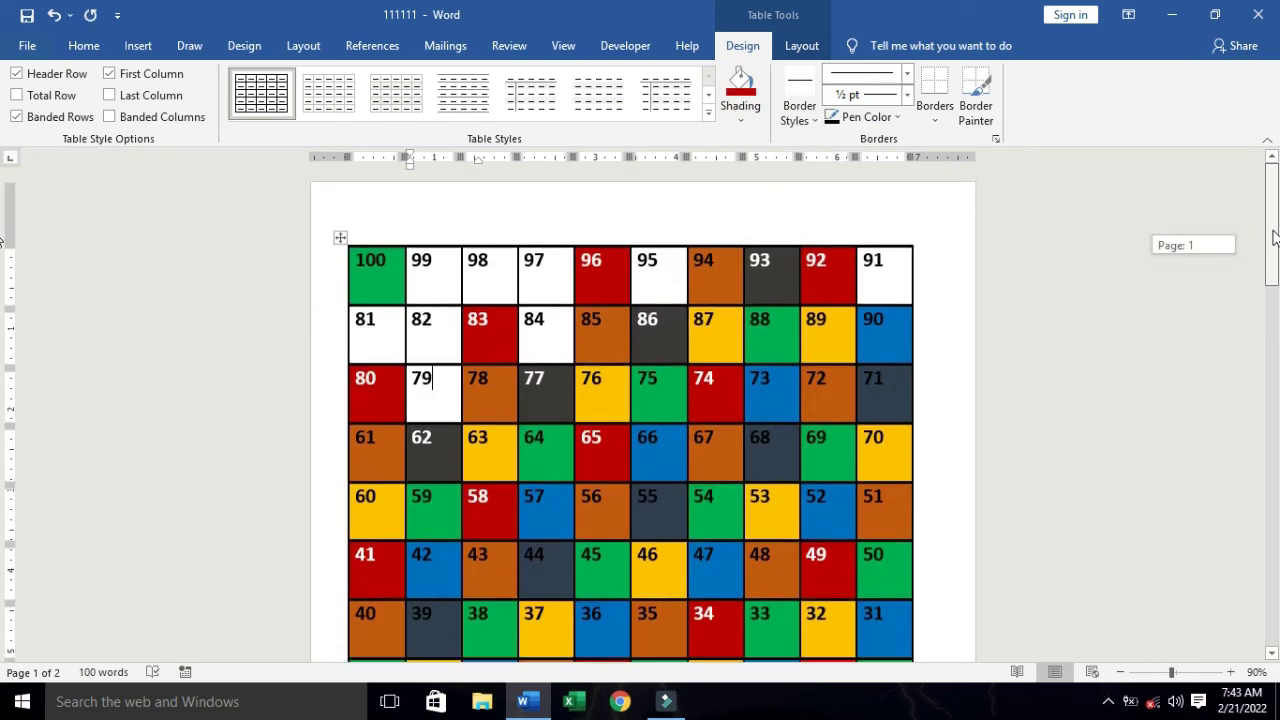
pyautogui.click(739, 120)
pyautogui.click(760, 257)
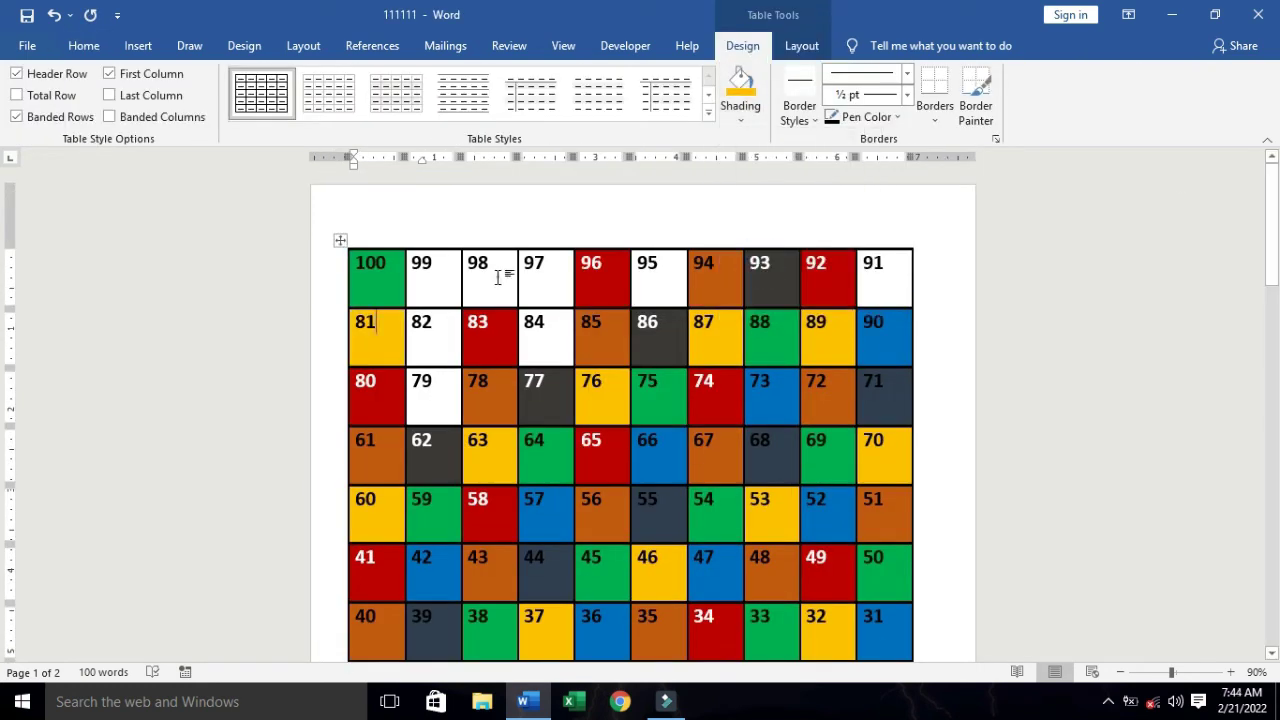
pyautogui.click(500, 277)
pyautogui.press('F4')
# Step: Shade cells 79, 84 and 95 blue, and cells 82 and 97 dark grey
pyautogui.click(739, 120)
pyautogui.click(845, 257)
pyautogui.click(665, 283)
pyautogui.press('F4')
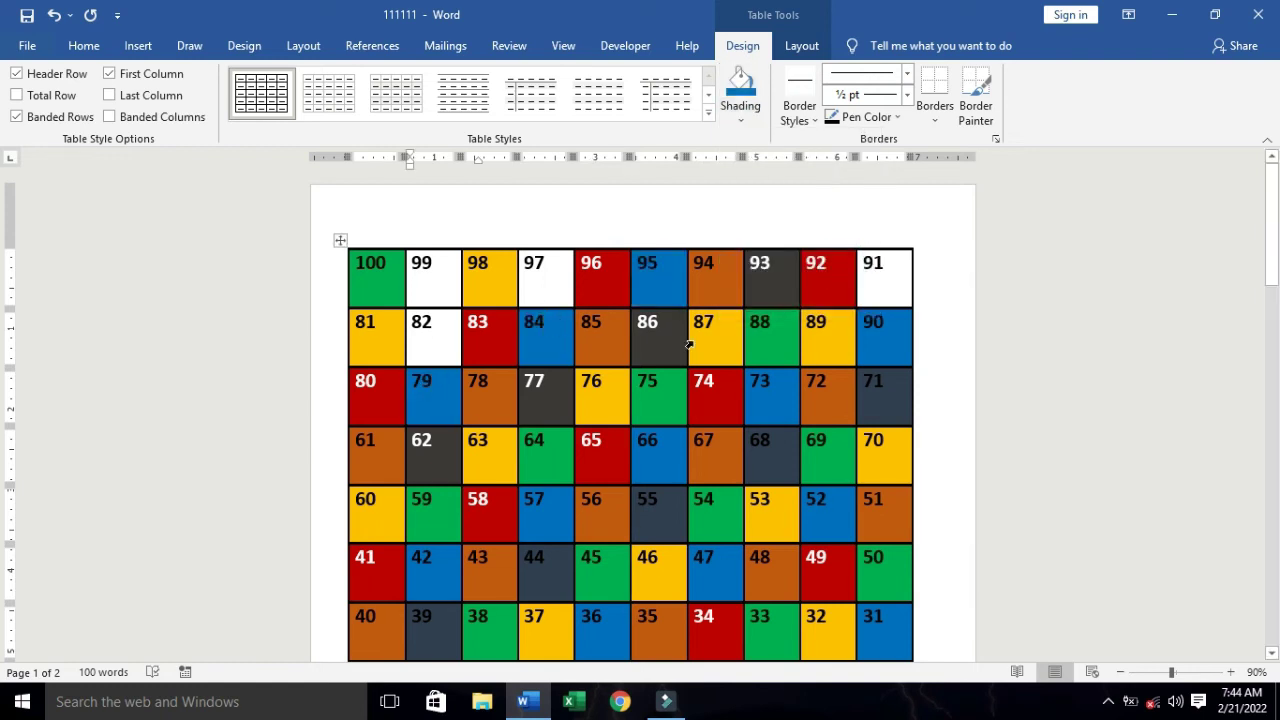
pyautogui.click(740, 120)
pyautogui.click(759, 207)
pyautogui.click(545, 280)
pyautogui.press('F4')
pyautogui.click(420, 266)
# Step: Shade cell 99, settling on standard blue after trying dark grey and dark blue
pyautogui.click(759, 207)
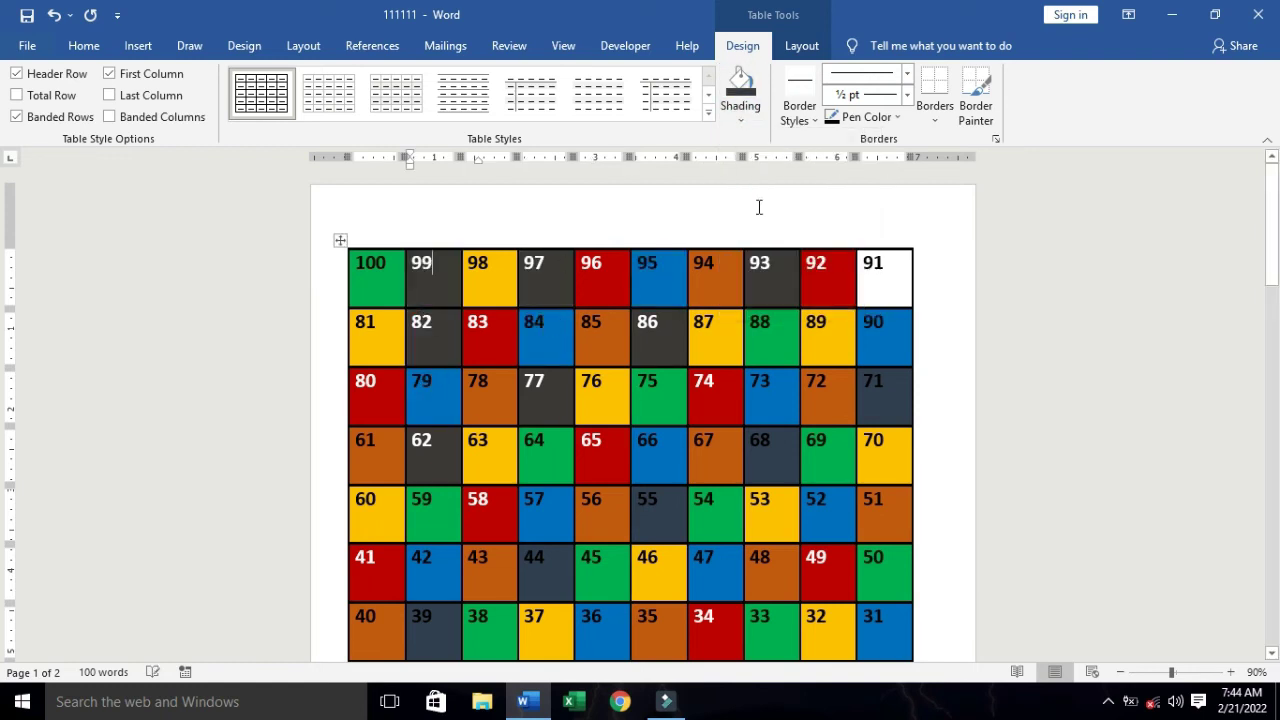
pyautogui.click(740, 120)
pyautogui.click(792, 222)
pyautogui.click(740, 120)
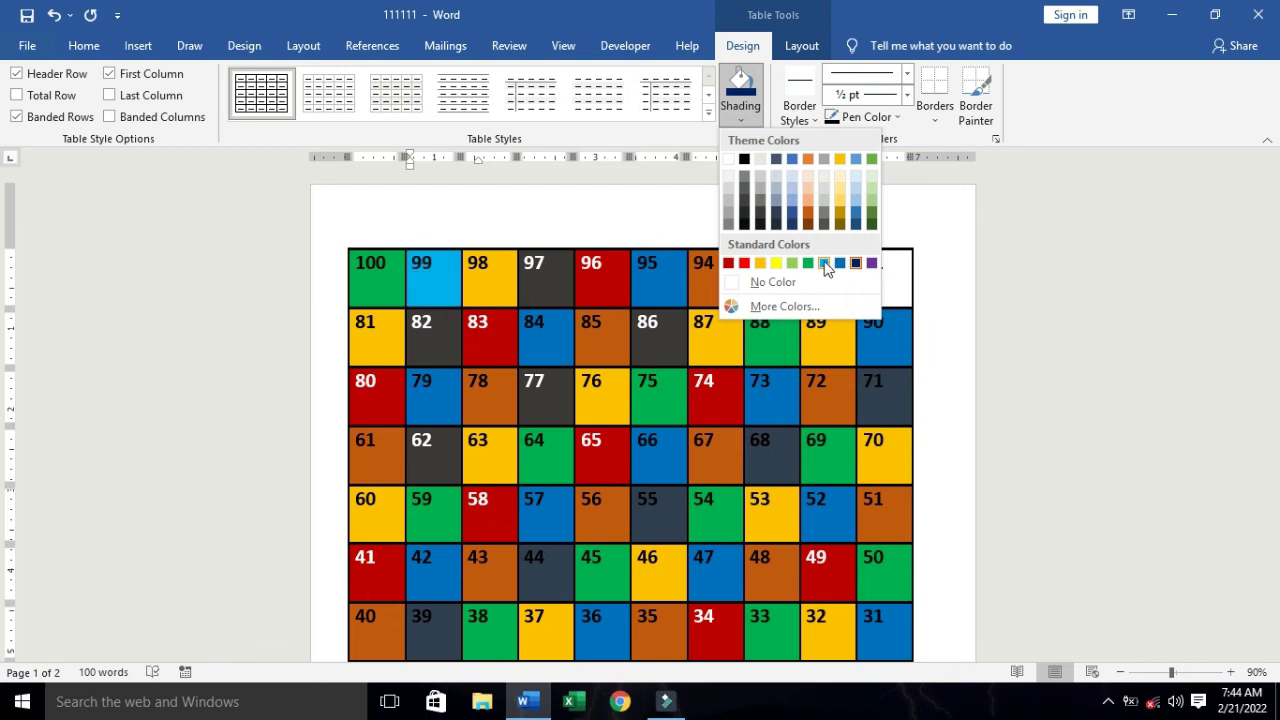
pyautogui.click(433, 265)
pyautogui.click(740, 120)
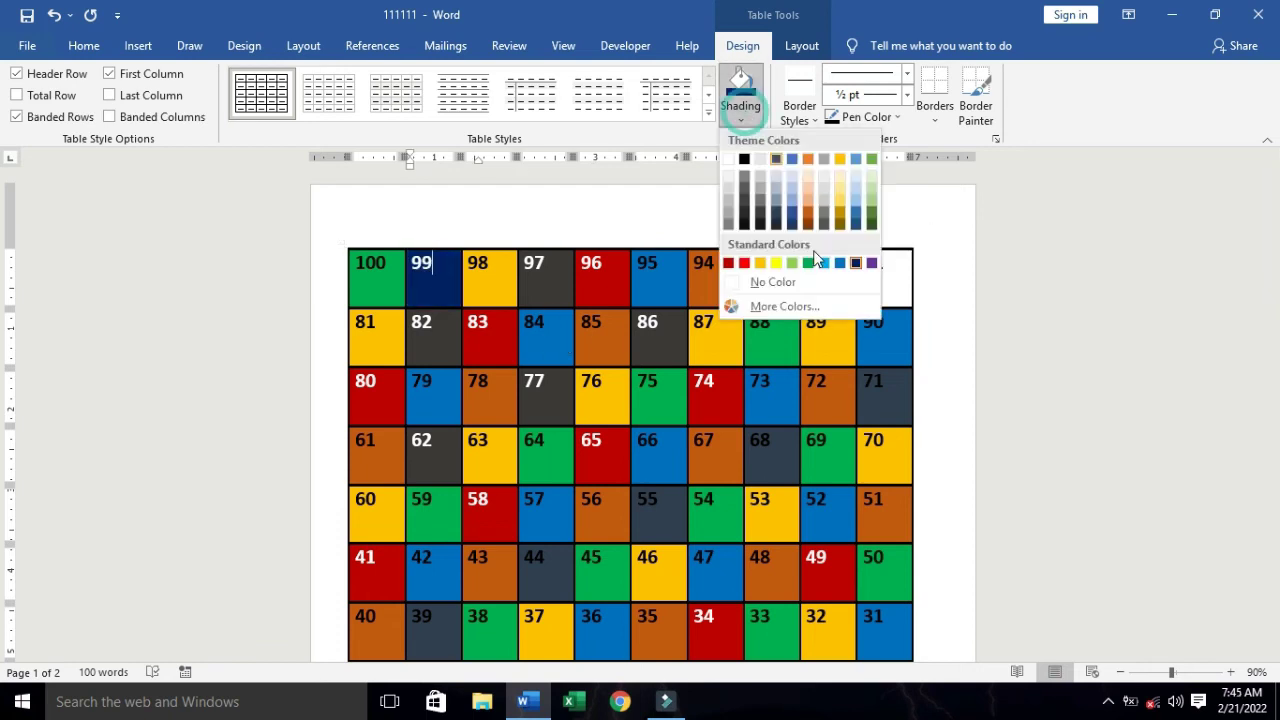
pyautogui.click(840, 263)
# Step: Shade cell 91, fill cell 11 blue and cell 08 dark grey
pyautogui.scroll(-1, 1038, 217)
pyautogui.click(884, 210)
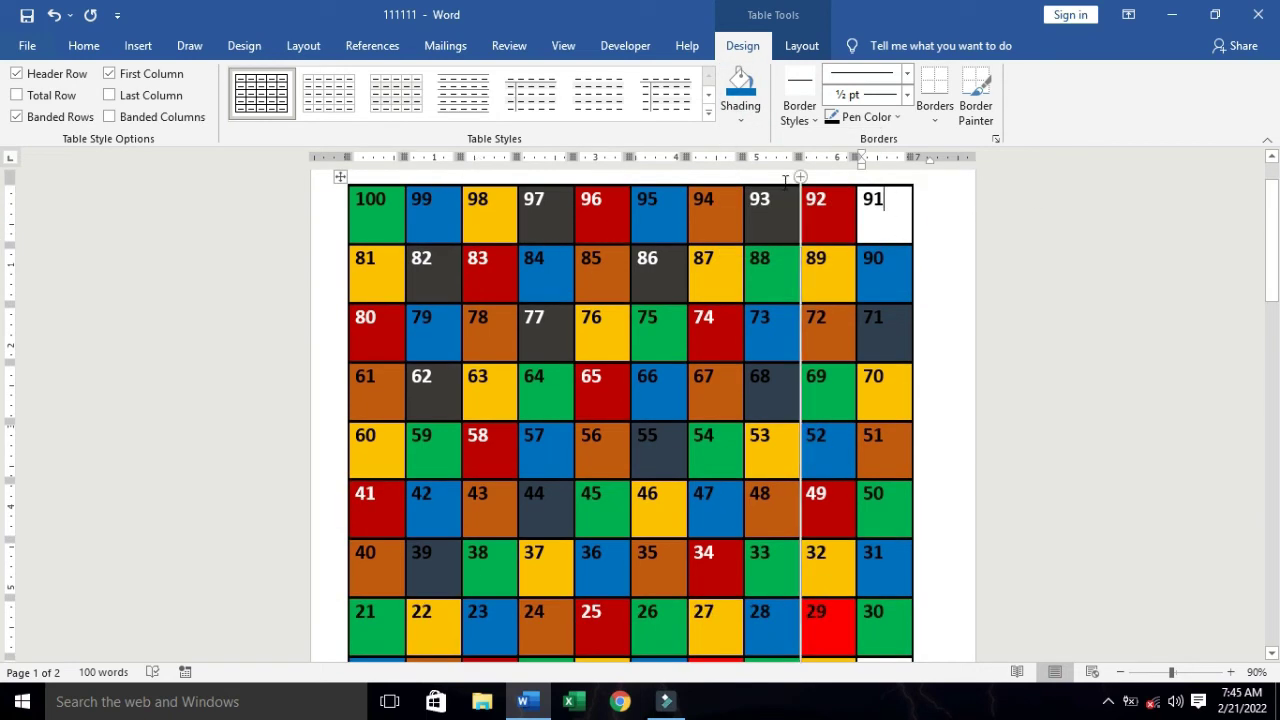
pyautogui.click(740, 120)
pyautogui.click(842, 168)
pyautogui.click(740, 115)
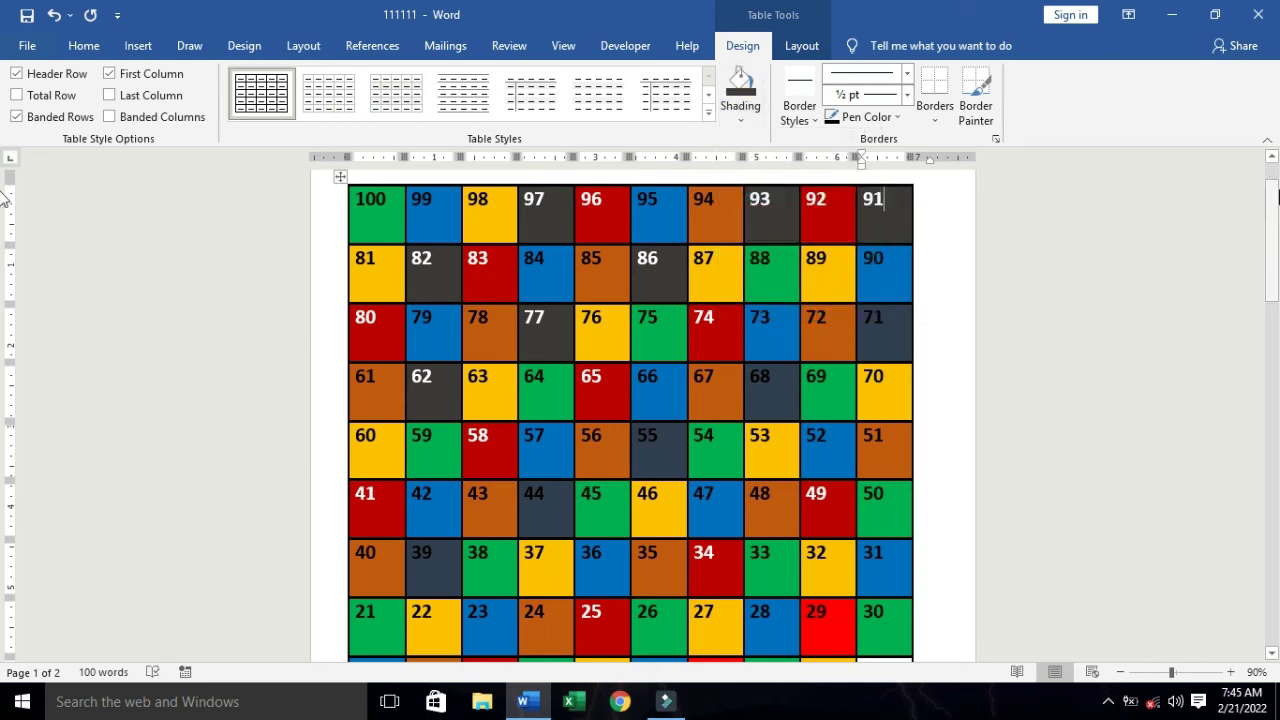
pyautogui.scroll(-5, 886, 334)
pyautogui.click(740, 120)
pyautogui.click(879, 260)
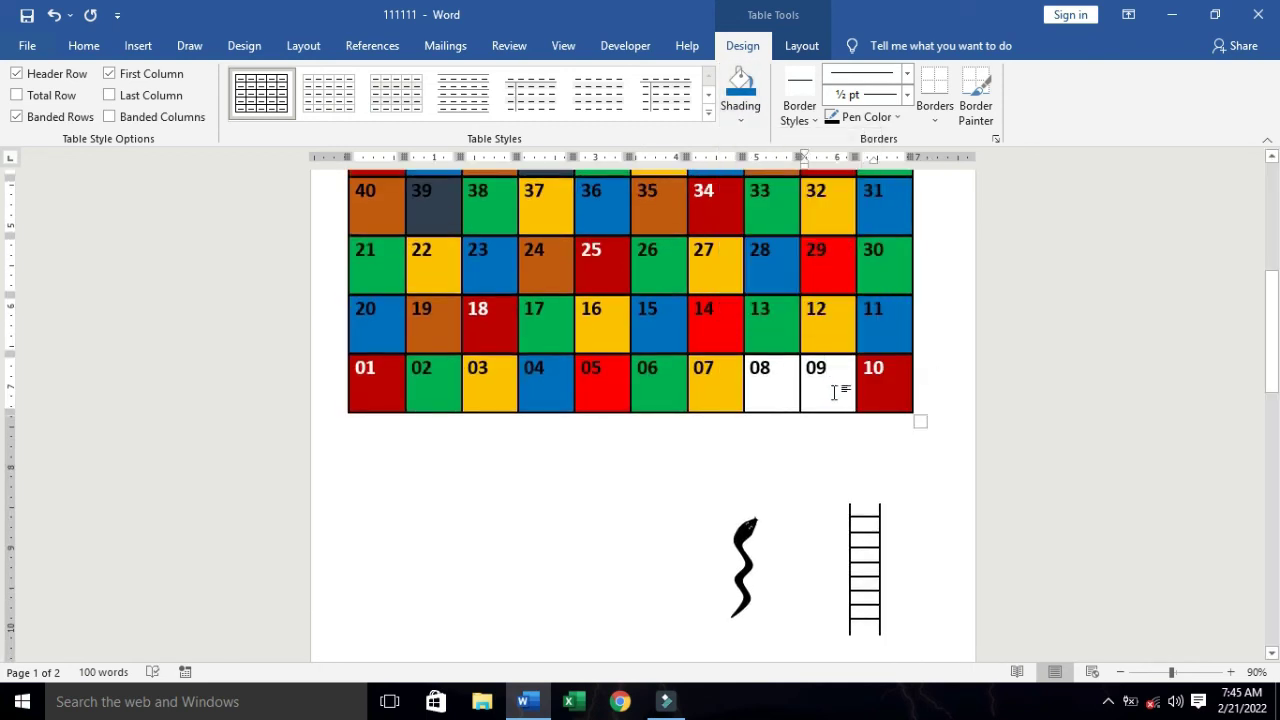
pyautogui.click(740, 85)
pyautogui.moveTo(1272, 340); pyautogui.dragTo(1275, 313)
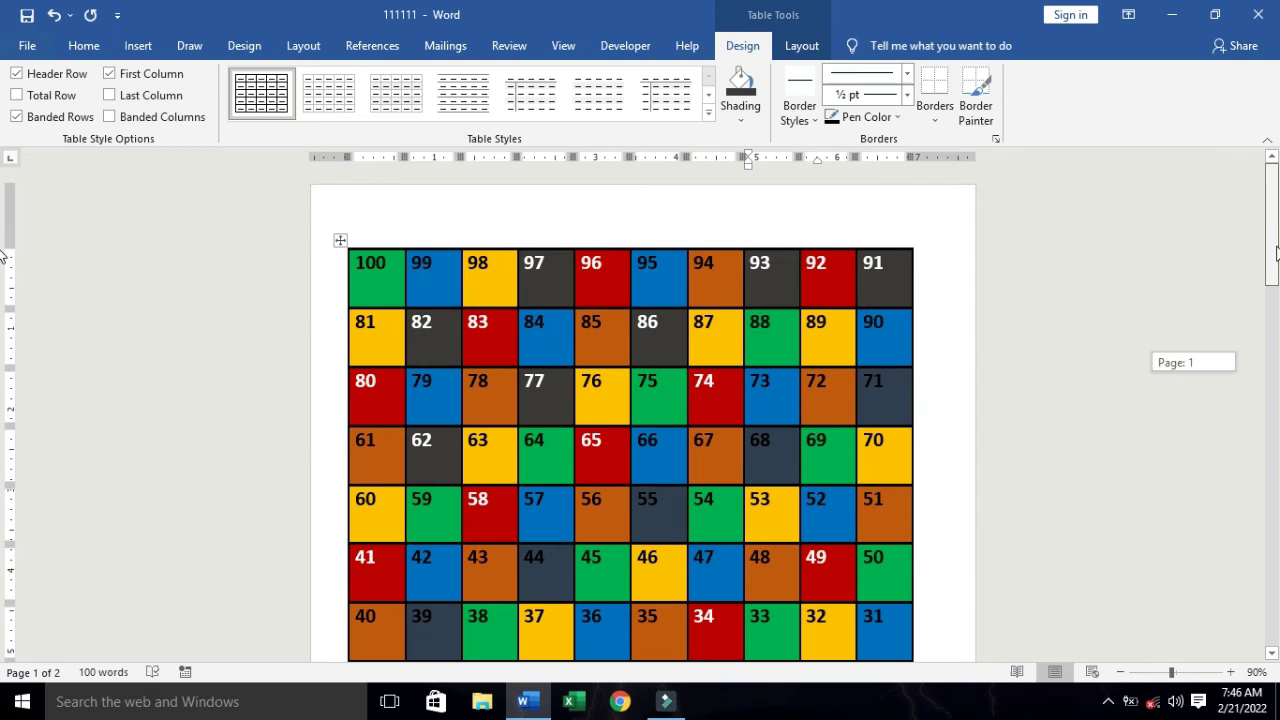
# Step: Place two diagonal ladders on the board, from 35 to 12 and from 44 to 22
pyautogui.scroll(-5, 1275, 313)
pyautogui.click(863, 500)
pyautogui.moveTo(863, 500); pyautogui.dragTo(773, 341)
pyautogui.moveTo(766, 237)
pyautogui.mouseDown()
pyautogui.moveTo(703, 258)
pyautogui.moveTo(686, 249)
pyautogui.mouseUp()
pyautogui.click(875, 617)
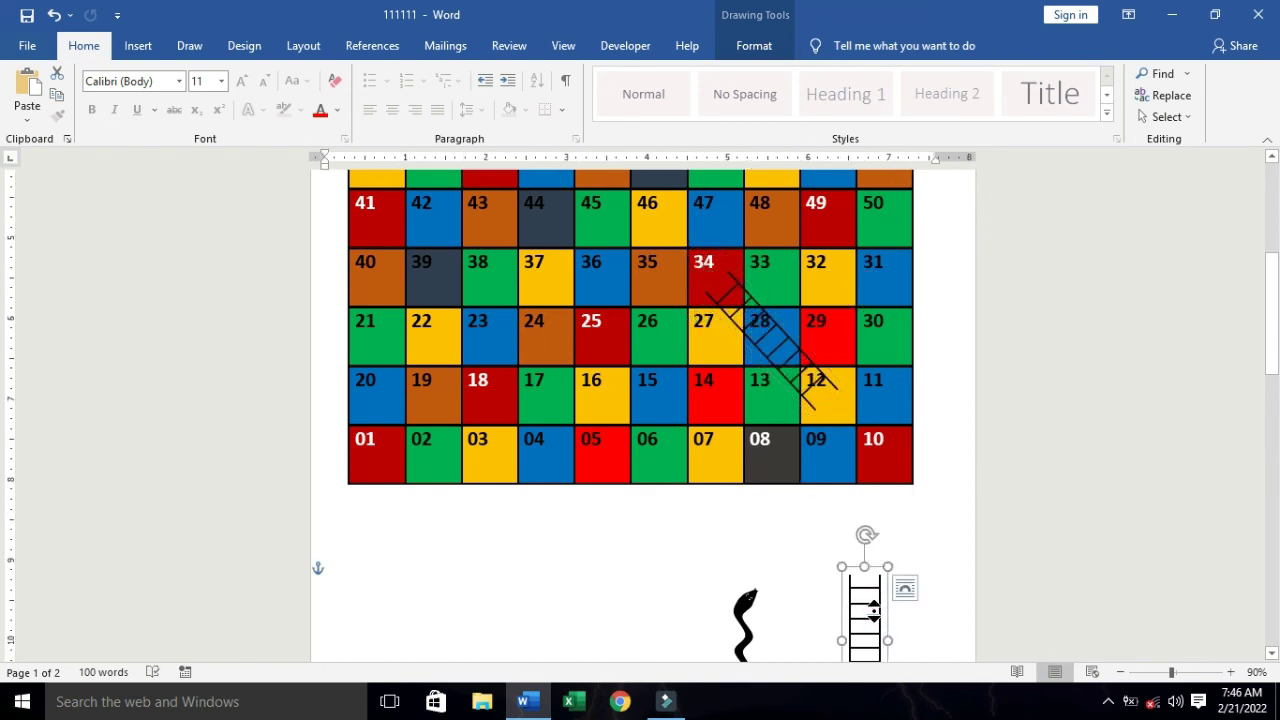
pyautogui.scroll(-5, 875, 617)
pyautogui.scroll(4, 870, 553)
pyautogui.moveTo(870, 553)
pyautogui.mouseDown()
pyautogui.moveTo(497, 332)
pyautogui.moveTo(492, 295)
pyautogui.mouseUp()
pyautogui.moveTo(492, 213)
pyautogui.mouseDown()
pyautogui.moveTo(547, 231)
pyautogui.moveTo(538, 268)
pyautogui.mouseUp()
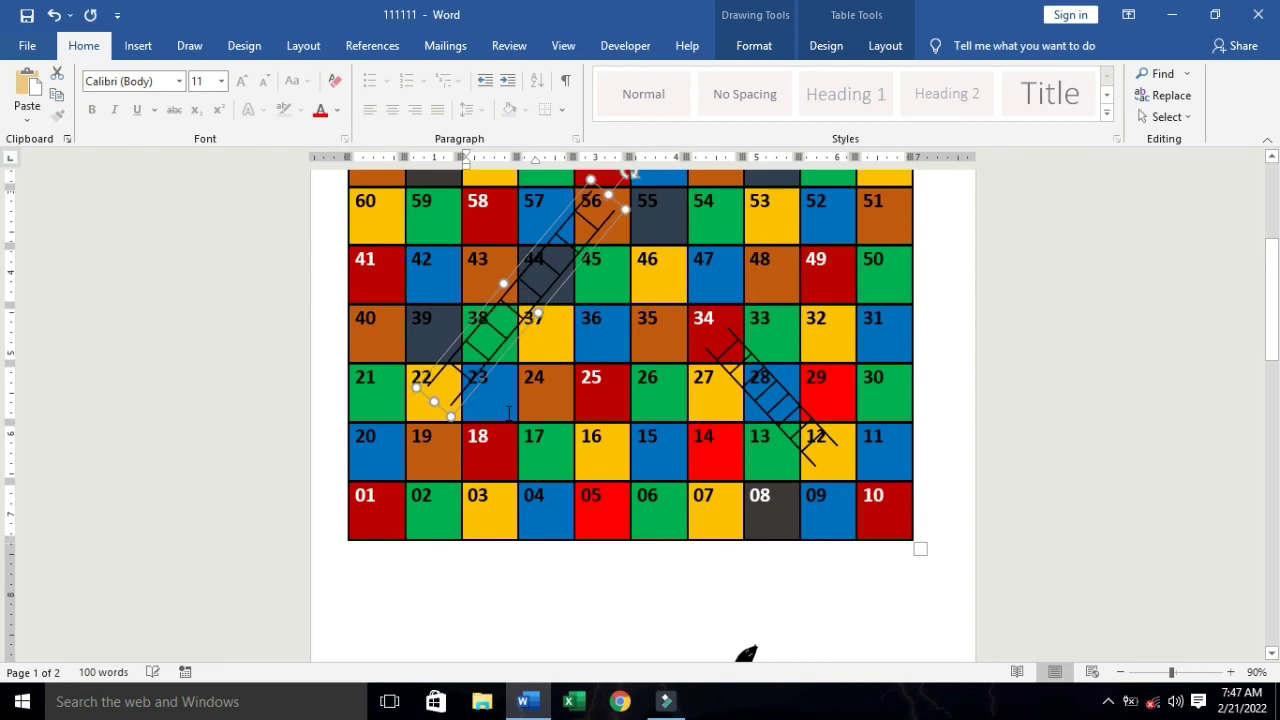
# Step: Paste another ladder and stretch it diagonally across cells 86 to 64
pyautogui.scroll(4, 538, 498)
pyautogui.hotkey('ctrl', 'v')
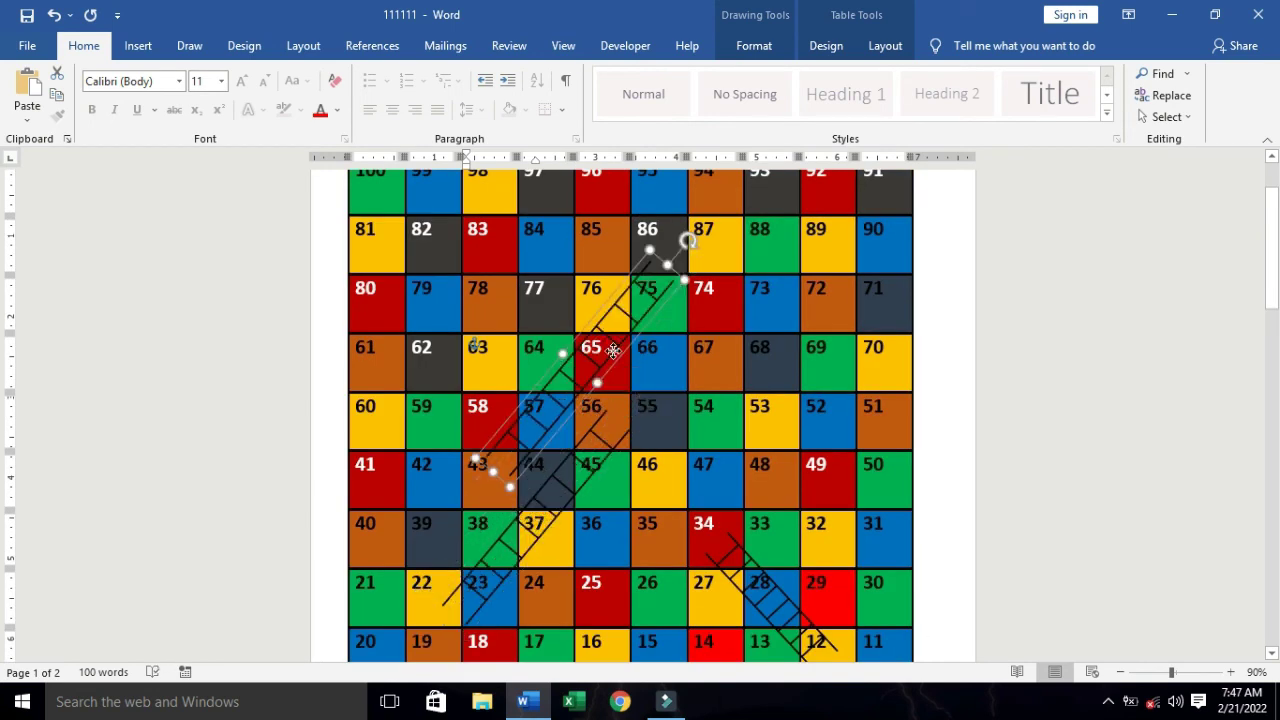
pyautogui.moveTo(609, 341)
pyautogui.mouseDown()
pyautogui.moveTo(637, 252)
pyautogui.moveTo(570, 228)
pyautogui.mouseUp()
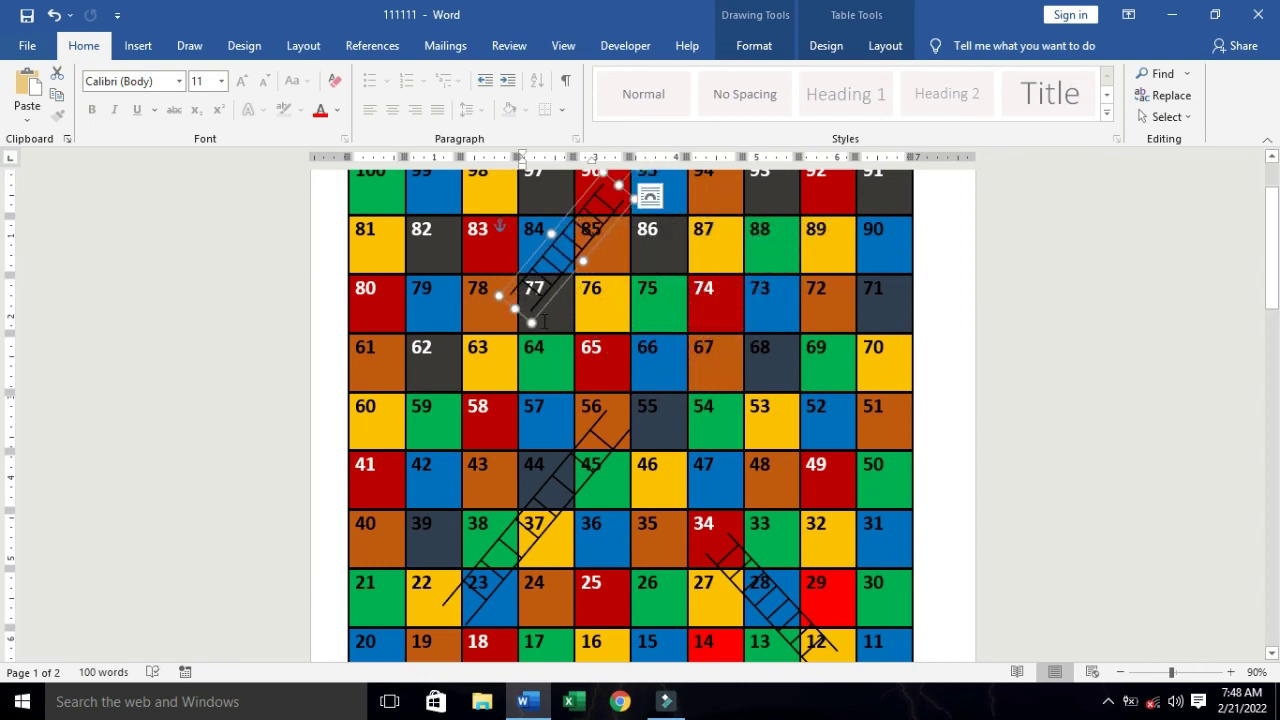
pyautogui.moveTo(628, 183); pyautogui.dragTo(602, 230)
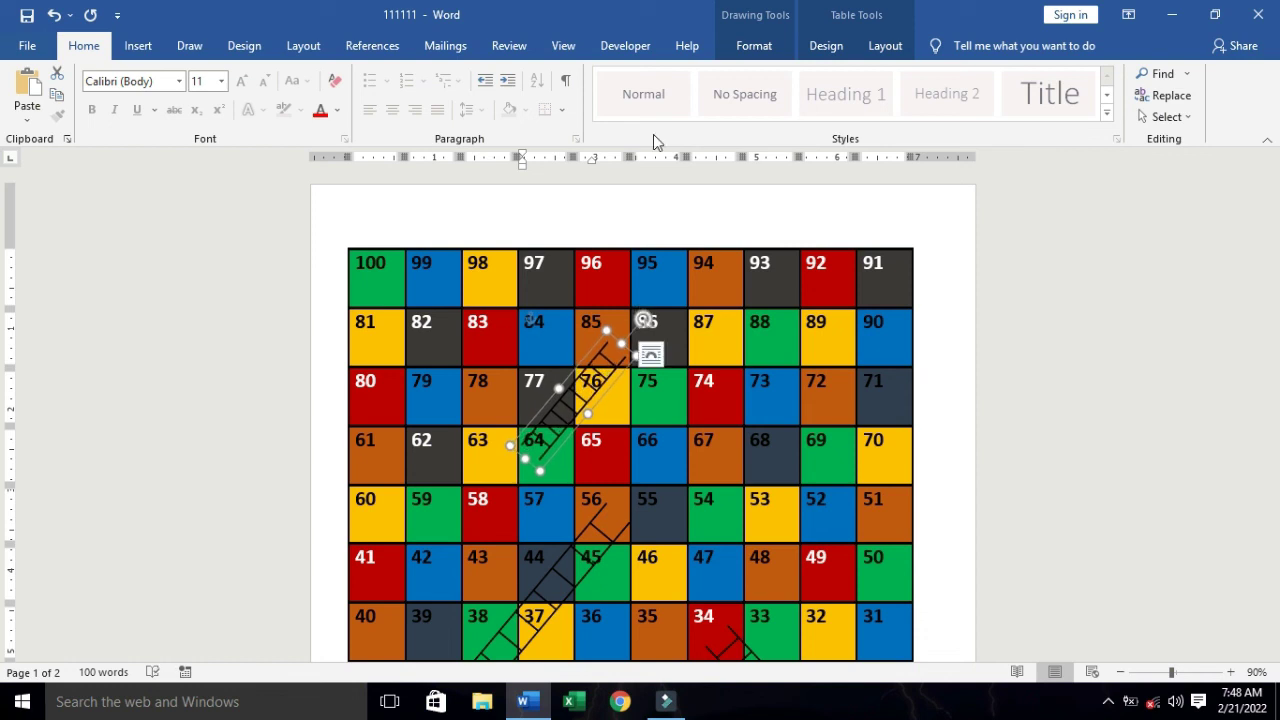
# Step: Add a ladder tilted from 95 down to 49, nudging its position and angle
pyautogui.click(734, 640)
pyautogui.moveTo(1272, 258); pyautogui.dragTo(1272, 305)
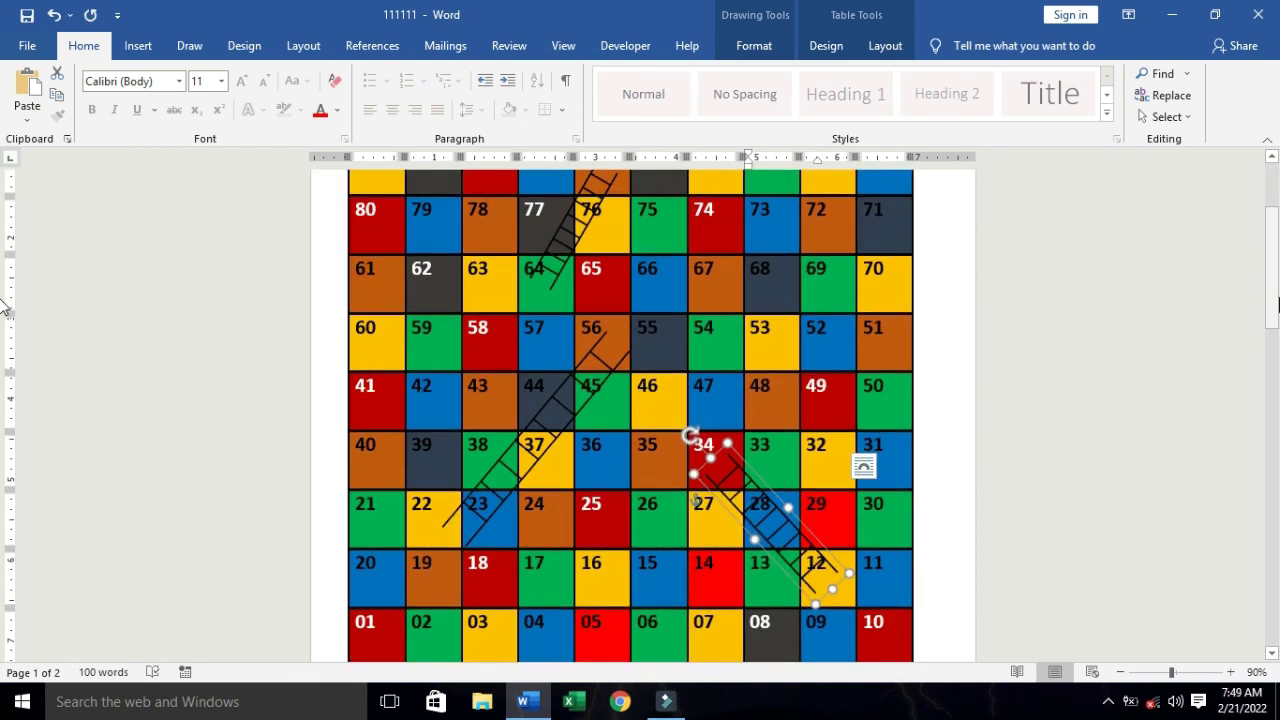
pyautogui.hotkey('ctrl', 'y')
pyautogui.hotkey('ctrl', 'y')
pyautogui.hotkey('ctrl', 'y')
pyautogui.hotkey('ctrl', 'y')
pyautogui.hotkey('ctrl', 'y')
pyautogui.scroll(3, 1128, 375)
pyautogui.moveTo(725, 494); pyautogui.dragTo(782, 416)
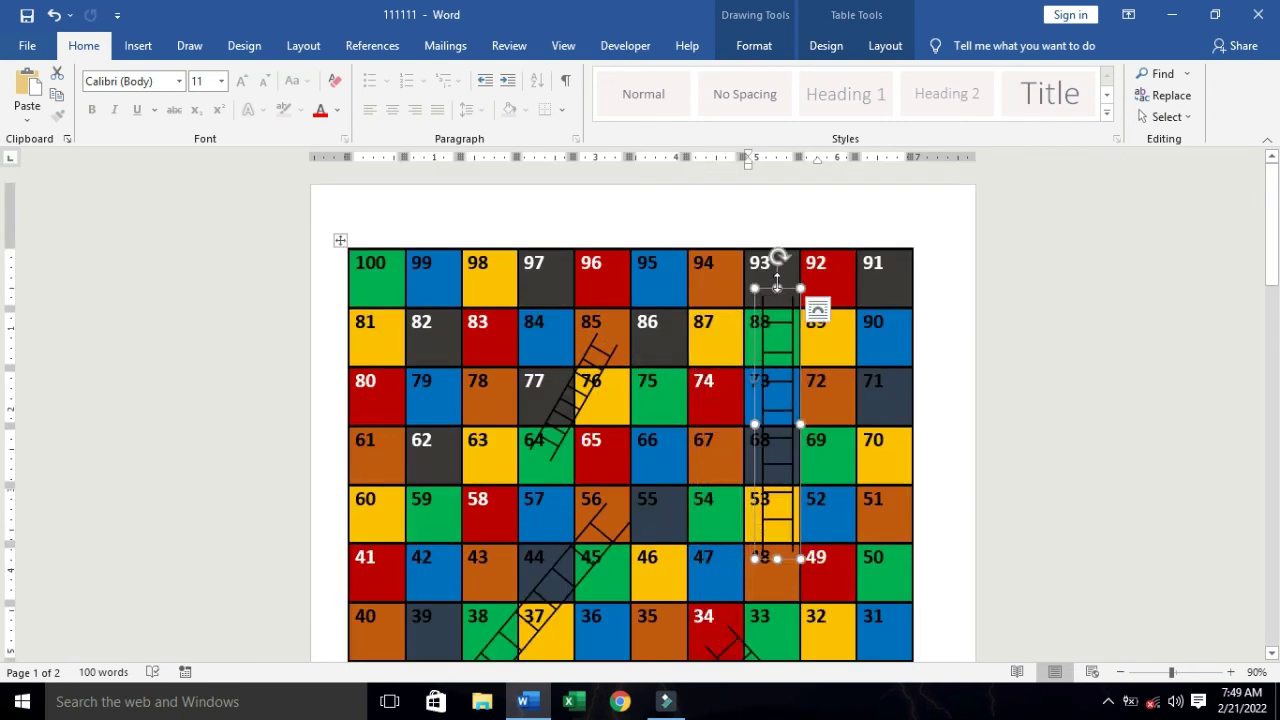
pyautogui.moveTo(778, 258); pyautogui.dragTo(659, 280)
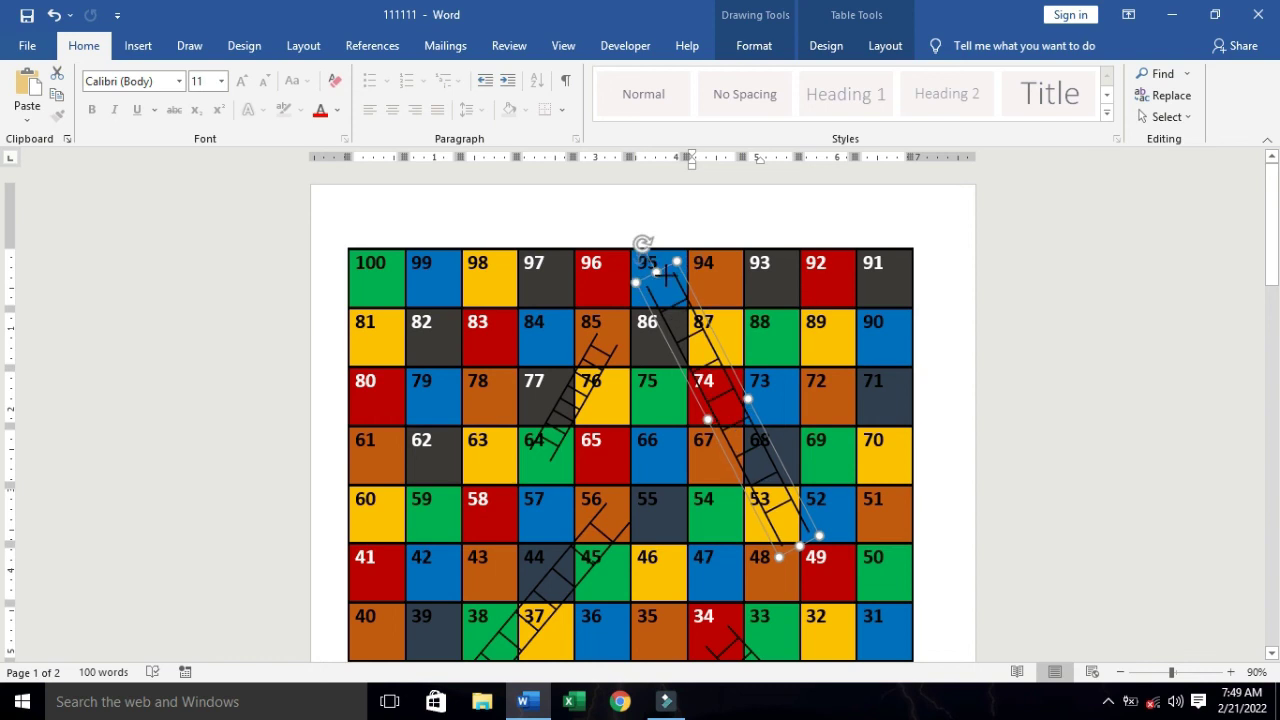
pyautogui.moveTo(844, 580); pyautogui.dragTo(848, 579)
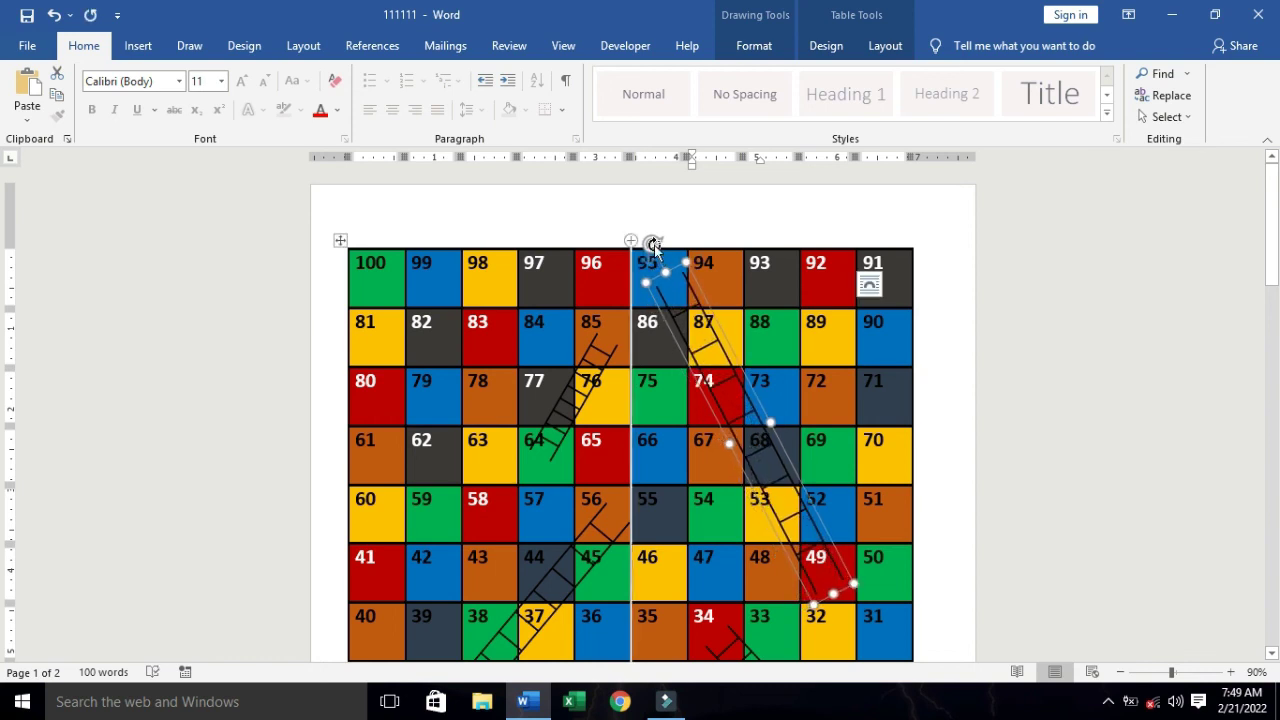
pyautogui.moveTo(652, 245); pyautogui.dragTo(645, 248)
# Step: Place a ladder copy over cells 79–60 and stand another upright over 25–16
pyautogui.click(575, 395)
pyautogui.moveTo(575, 395)
pyautogui.mouseDown()
pyautogui.moveTo(403, 457)
pyautogui.moveTo(622, 433)
pyautogui.mouseUp()
pyautogui.click(488, 441)
pyautogui.scroll(-5, 360, 330)
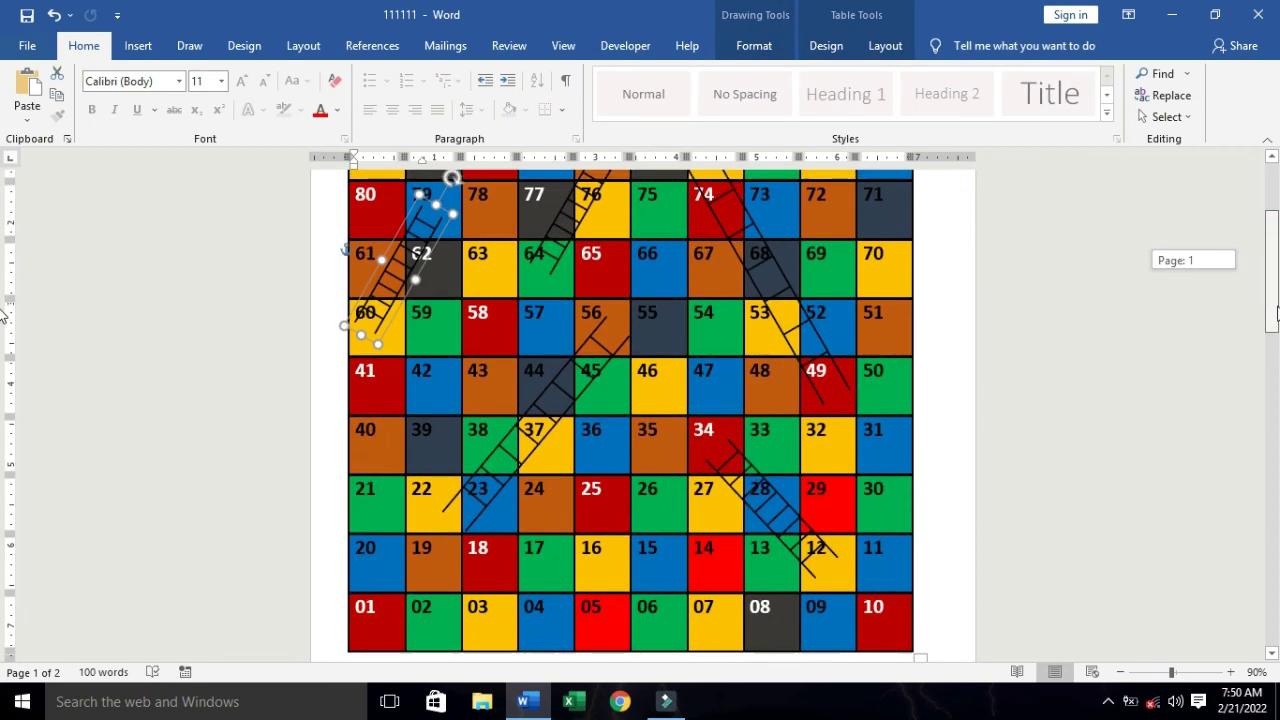
pyautogui.moveTo(580, 345); pyautogui.dragTo(647, 318)
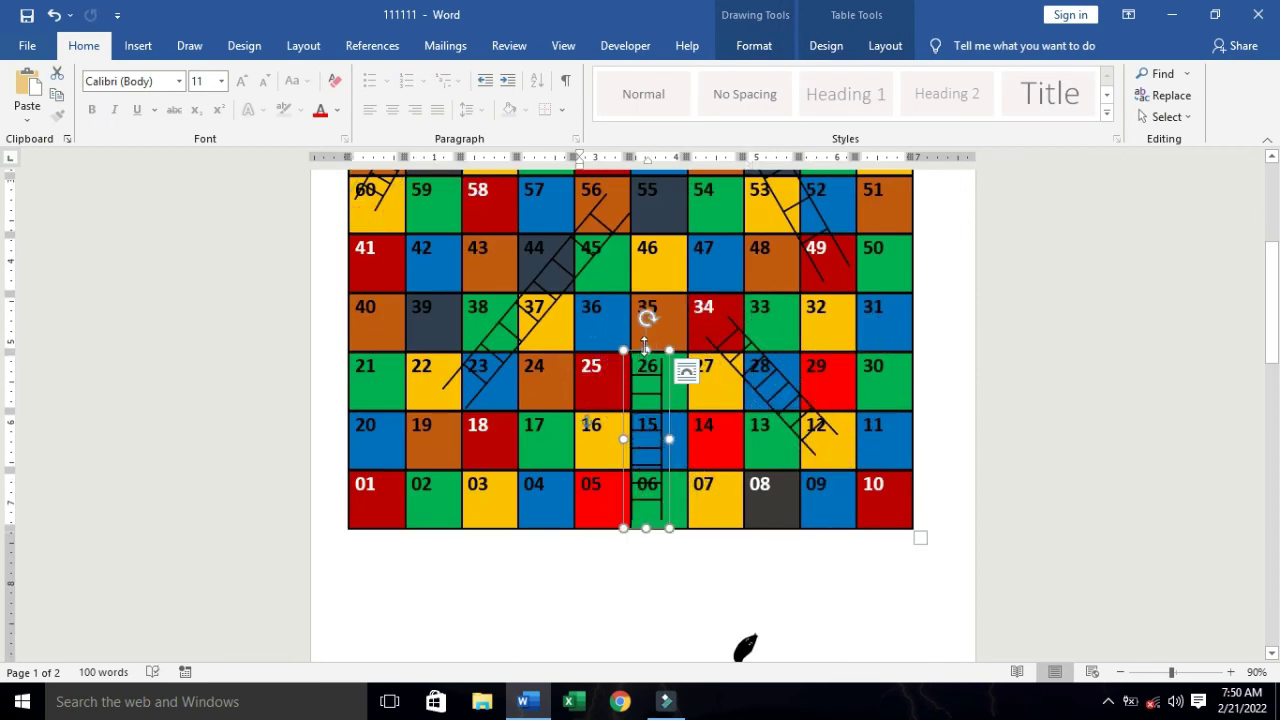
pyautogui.moveTo(622, 412); pyautogui.dragTo(581, 387)
pyautogui.click(676, 440)
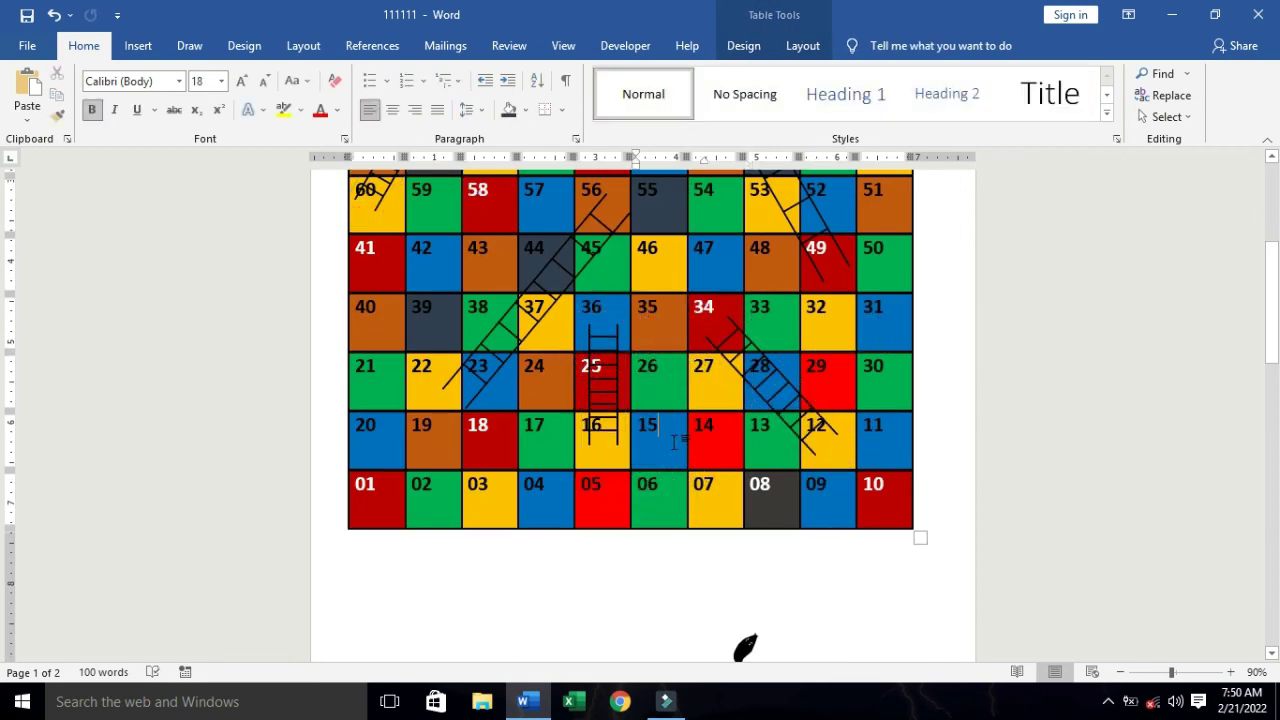
# Step: Drag the first snake onto the board and tilt it slightly clockwise
pyautogui.scroll(-3, 749, 540)
pyautogui.moveTo(749, 520); pyautogui.dragTo(690, 330)
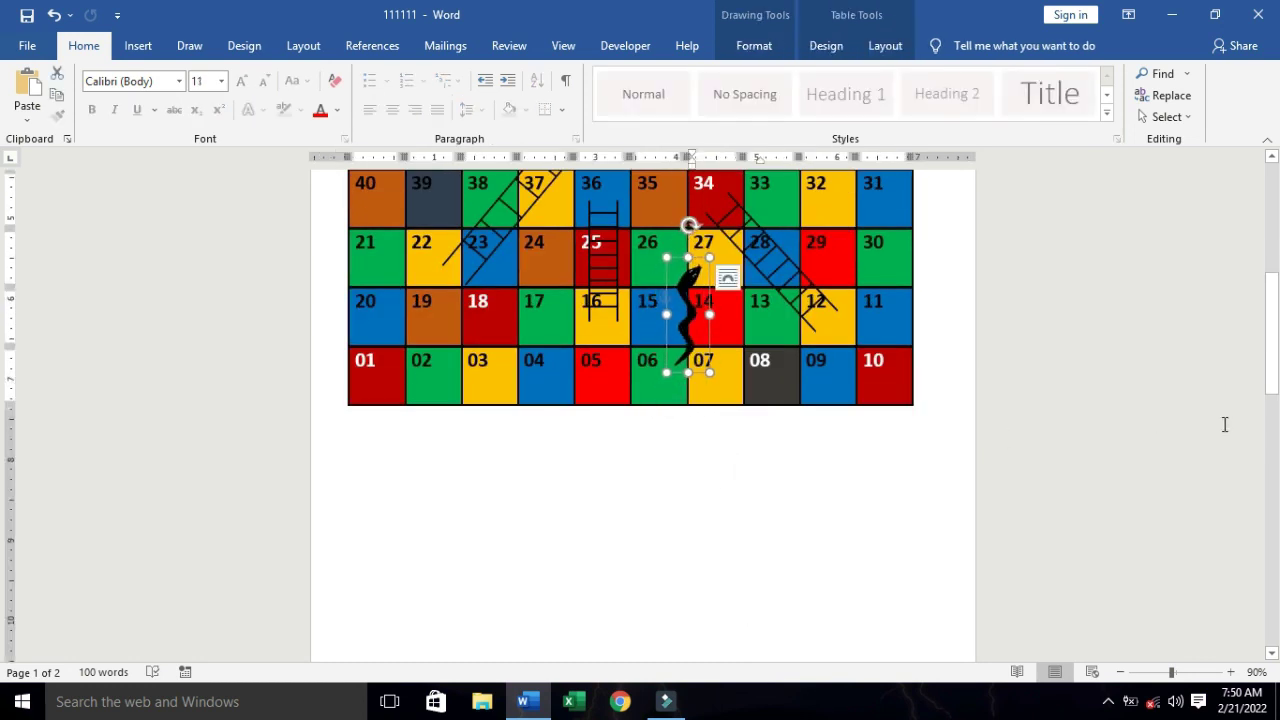
pyautogui.scroll(3, 1223, 423)
pyautogui.moveTo(689, 375); pyautogui.dragTo(726, 373)
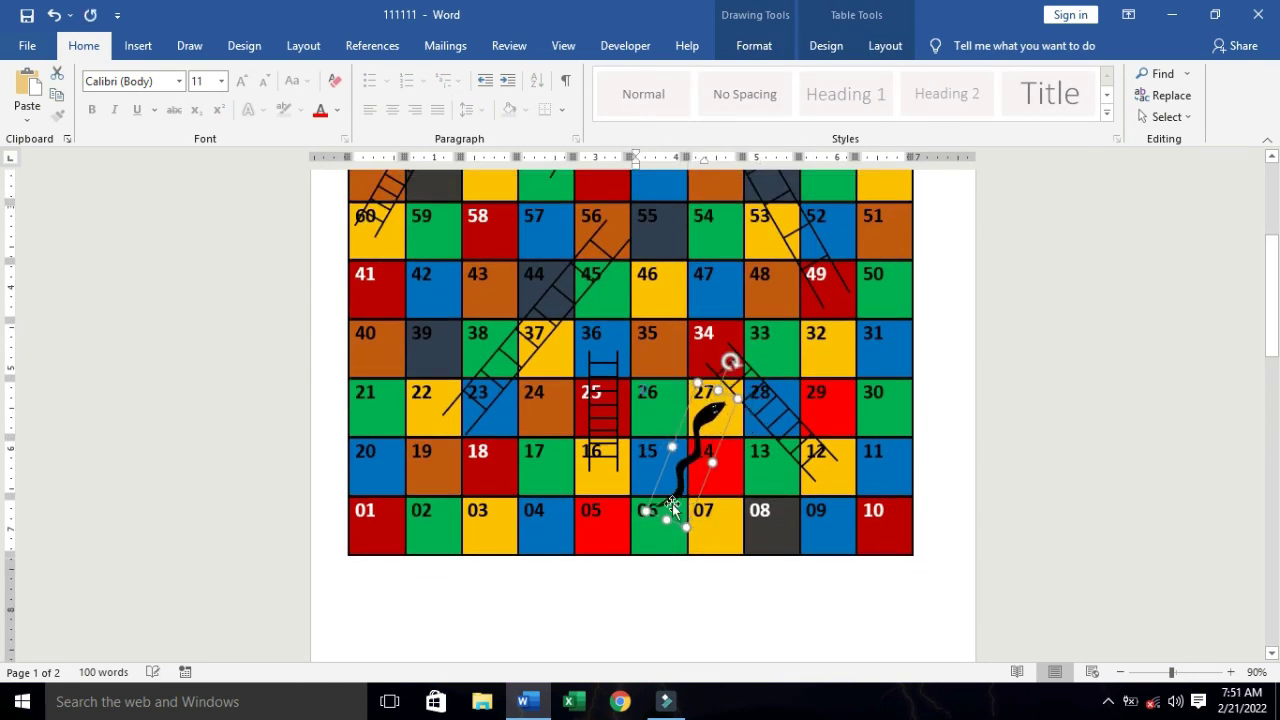
# Step: Copy the snake and stretch the copy from cell 73 down toward 35
pyautogui.hotkey('ctrl', 'c')
pyautogui.hotkey('ctrl', 'v')
pyautogui.moveTo(672, 508); pyautogui.dragTo(672, 328)
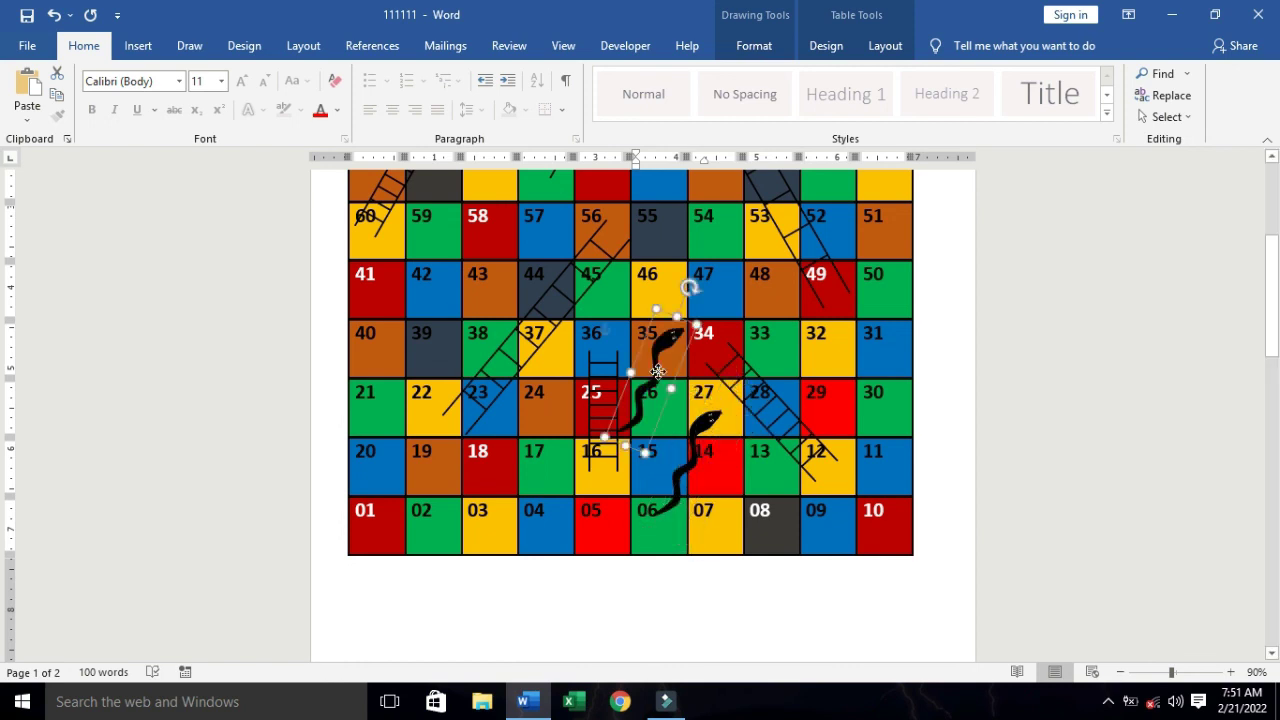
pyautogui.moveTo(1272, 340); pyautogui.dragTo(1272, 250)
pyautogui.moveTo(730, 483); pyautogui.dragTo(733, 410)
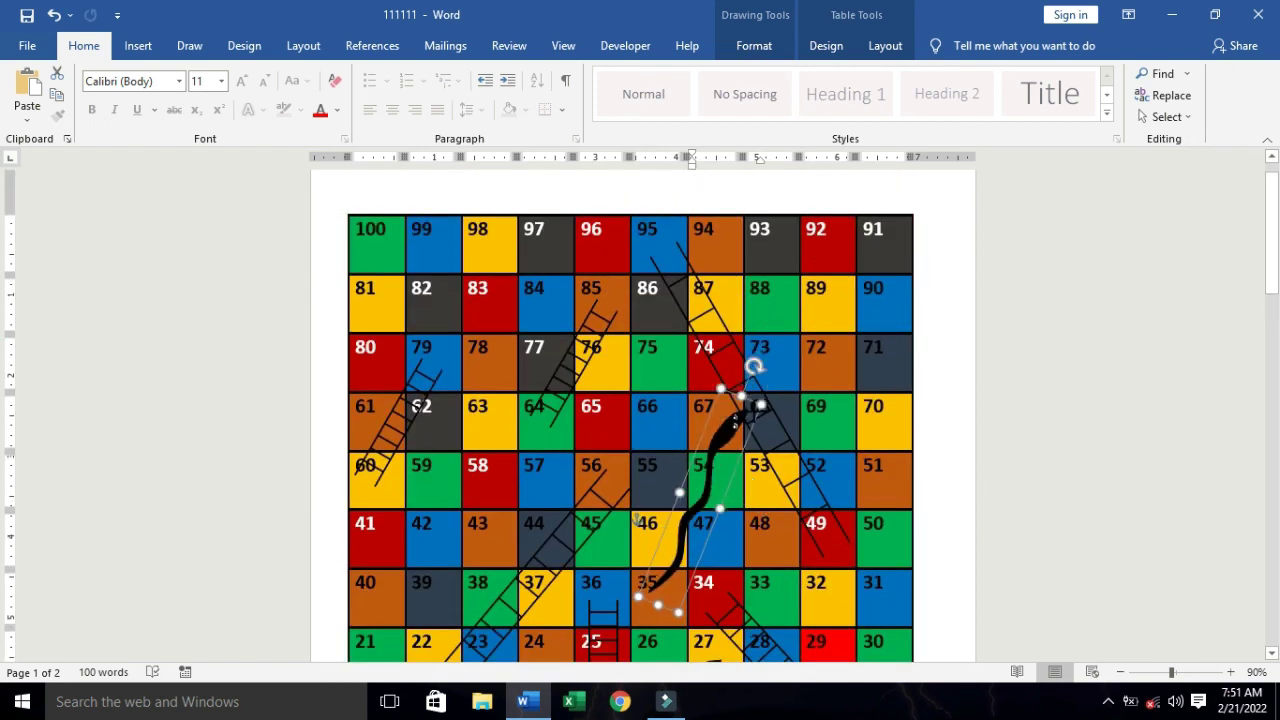
pyautogui.moveTo(1272, 284); pyautogui.dragTo(1272, 296)
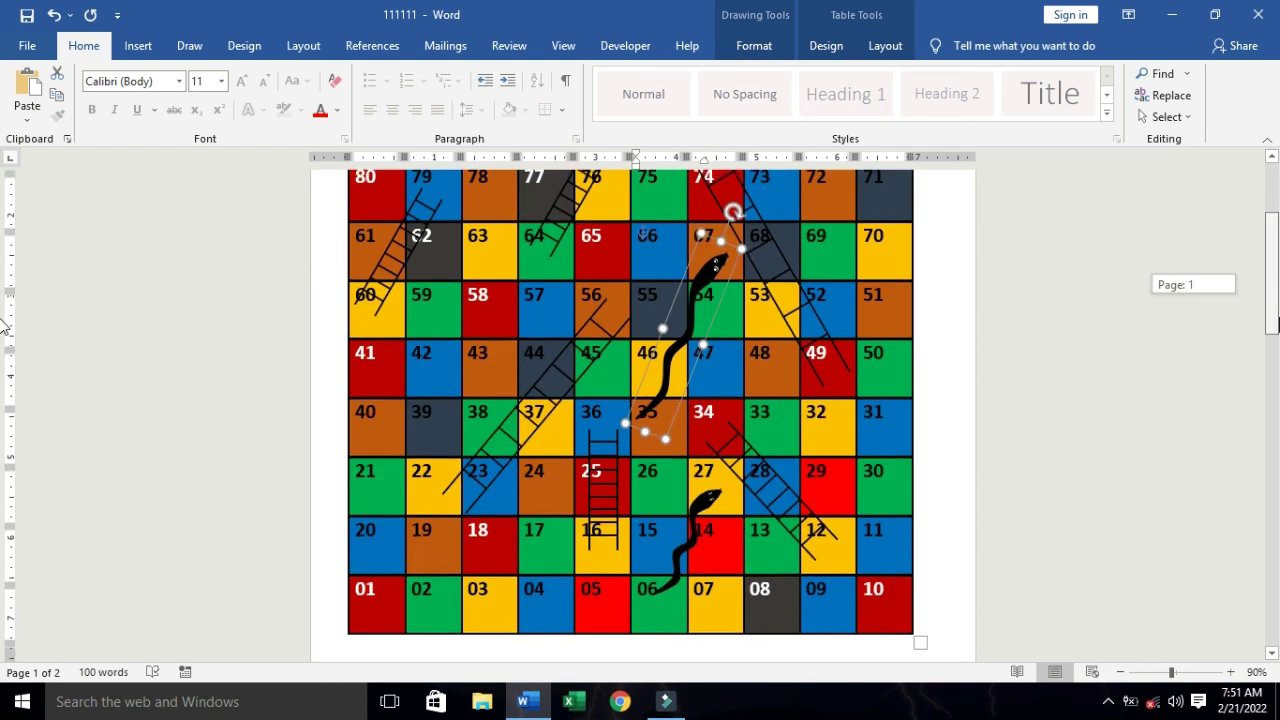
pyautogui.moveTo(750, 355); pyautogui.dragTo(810, 291)
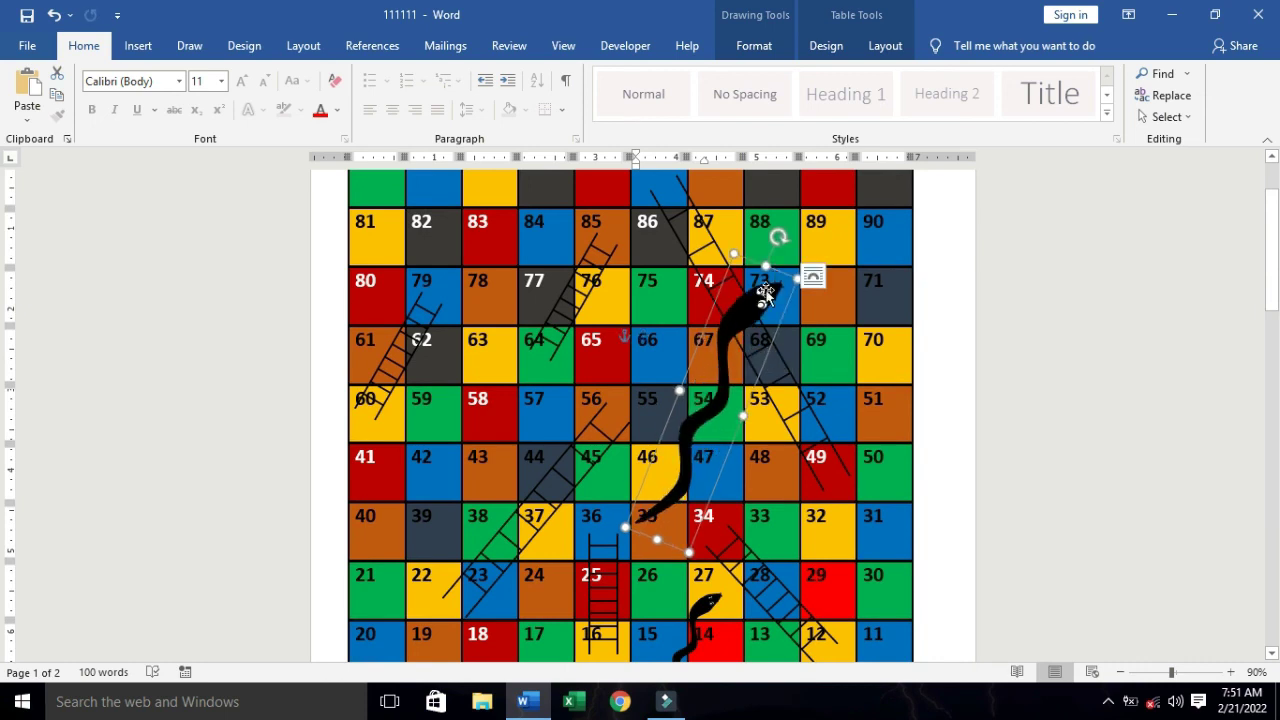
# Step: Paste a snake on the left with its head stretched up near 97
pyautogui.scroll(2, 755, 383)
pyautogui.hotkey('ctrl', 'v')
pyautogui.moveTo(694, 522); pyautogui.dragTo(441, 492)
pyautogui.moveTo(545, 335); pyautogui.dragTo(603, 273)
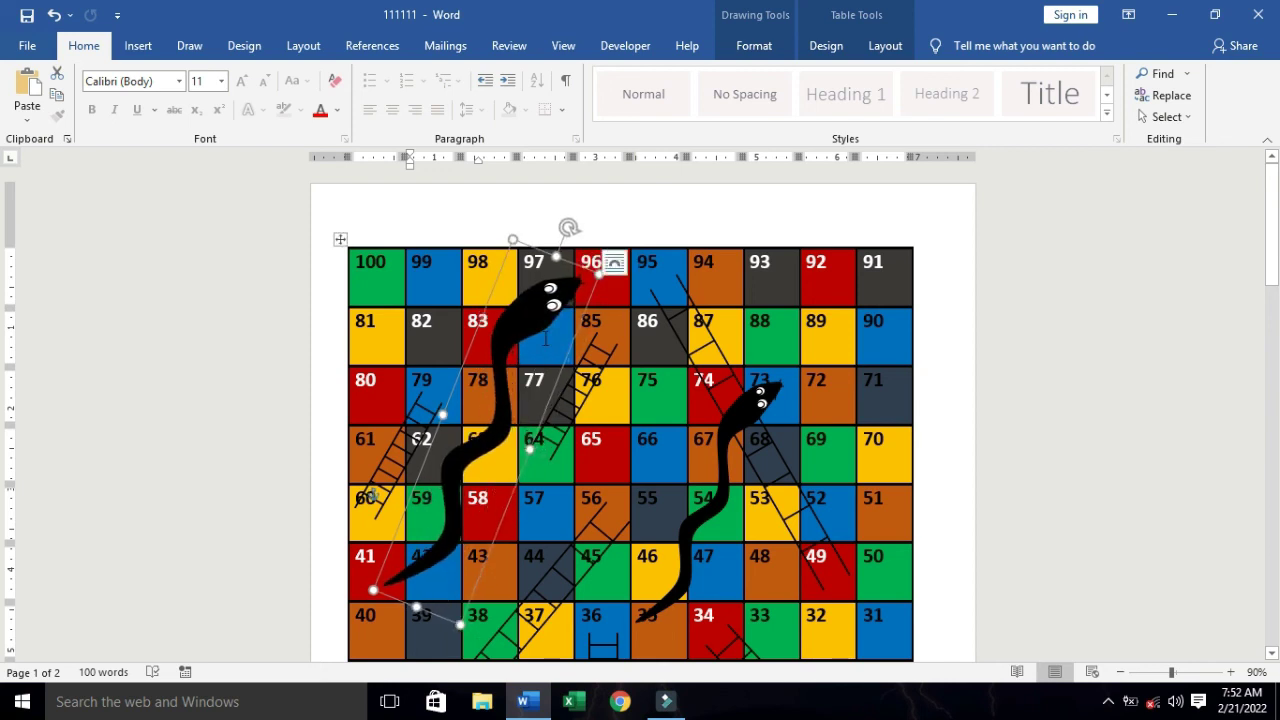
pyautogui.moveTo(569, 228); pyautogui.dragTo(550, 232)
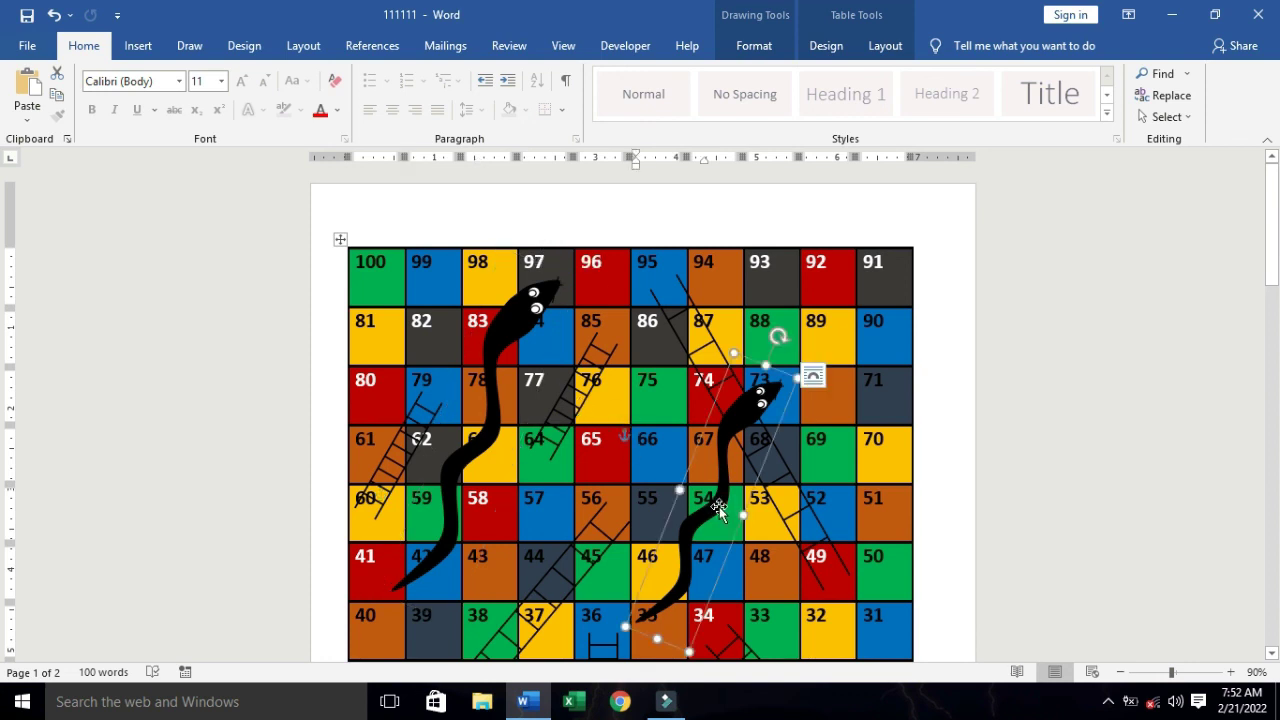
# Step: Position snakes from 43 down to 05 and from 93 down to 72
pyautogui.moveTo(725, 470)
pyautogui.mouseDown()
pyautogui.moveTo(510, 497)
pyautogui.moveTo(503, 421)
pyautogui.mouseUp()
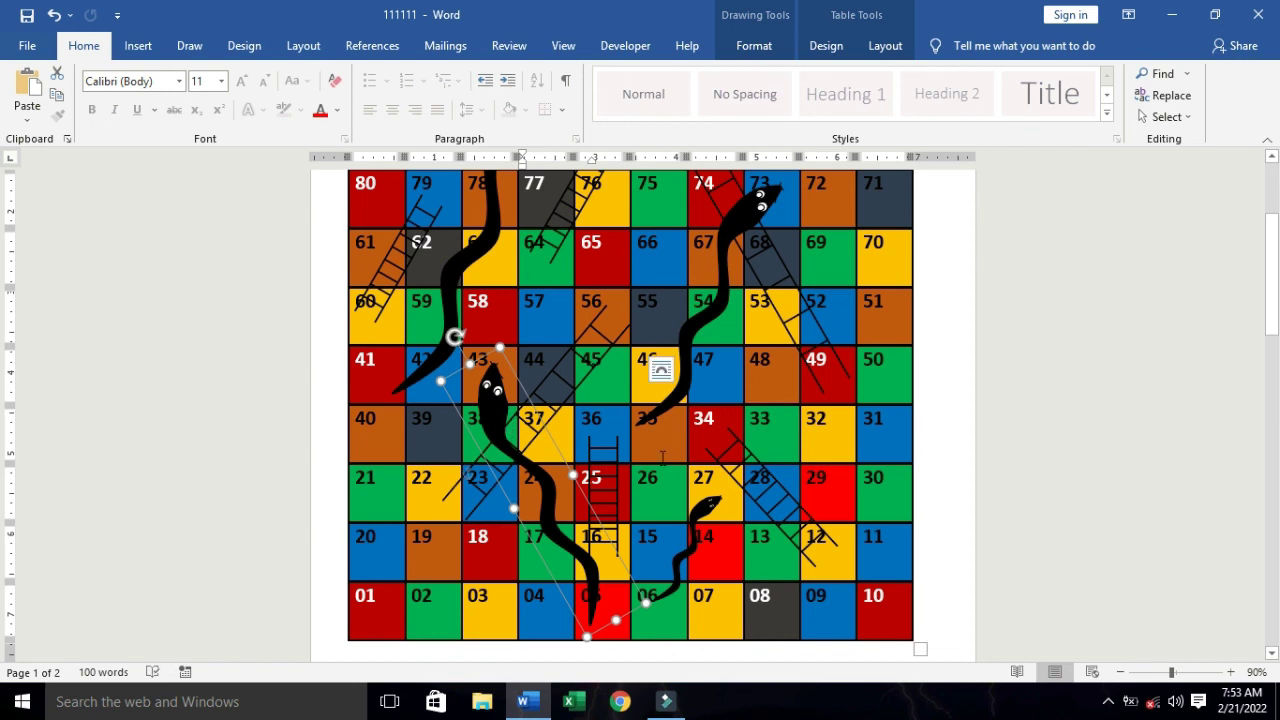
pyautogui.moveTo(503, 421)
pyautogui.mouseDown()
pyautogui.moveTo(631, 298)
pyautogui.moveTo(833, 392)
pyautogui.mouseUp()
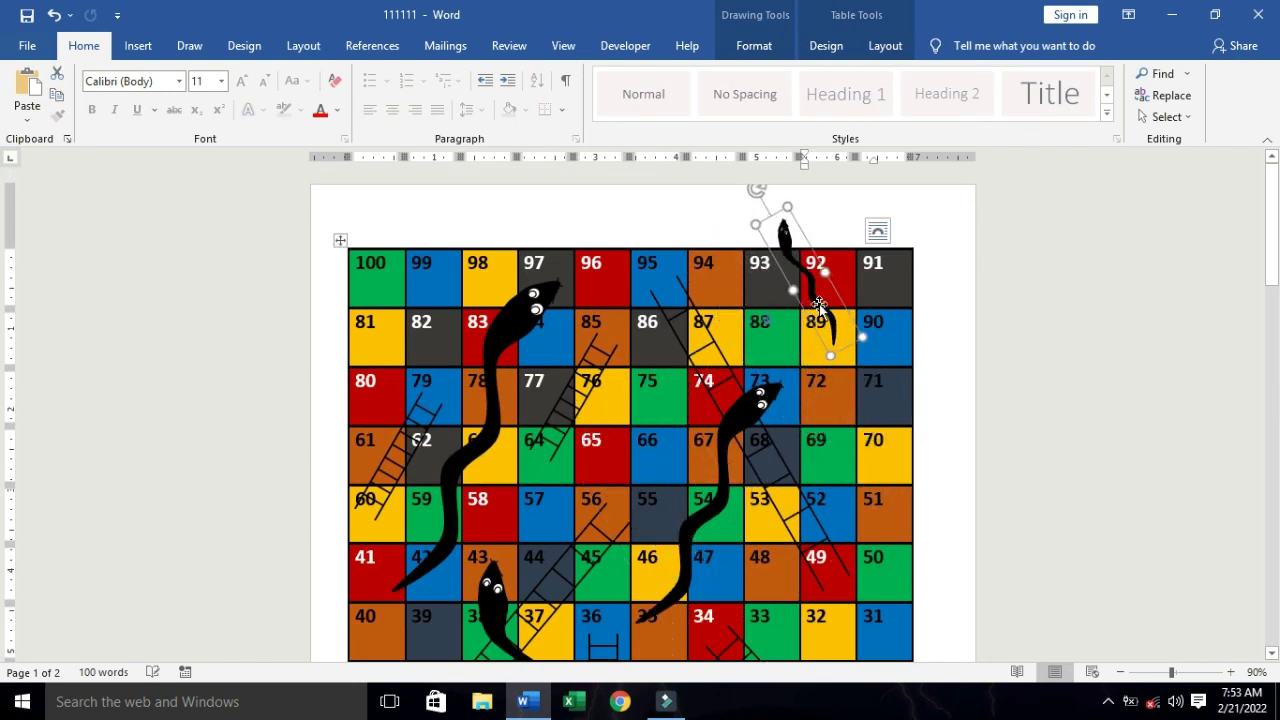
pyautogui.moveTo(818, 303); pyautogui.dragTo(821, 358)
pyautogui.click(822, 350)
# Step: Move the lower-right snake so its head sits at 50, reaching toward 13
pyautogui.moveTo(1272, 240); pyautogui.dragTo(1272, 290)
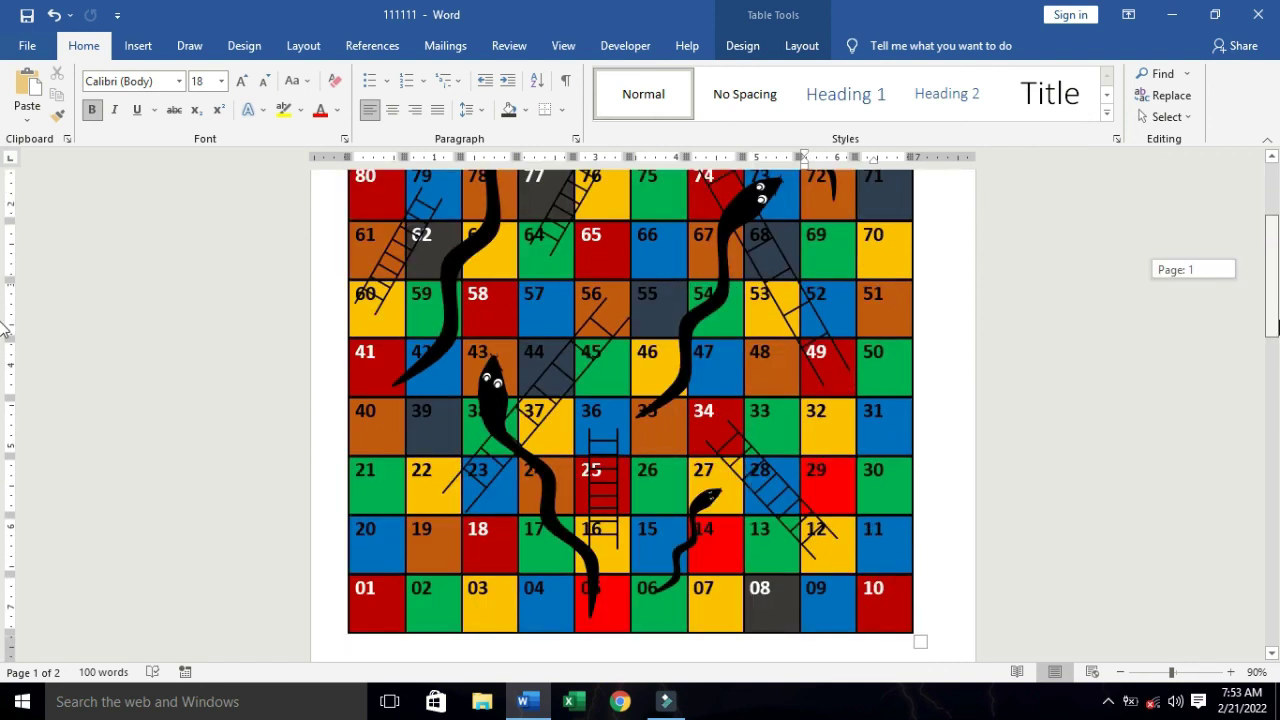
pyautogui.click(795, 477)
pyautogui.moveTo(795, 477); pyautogui.dragTo(839, 452)
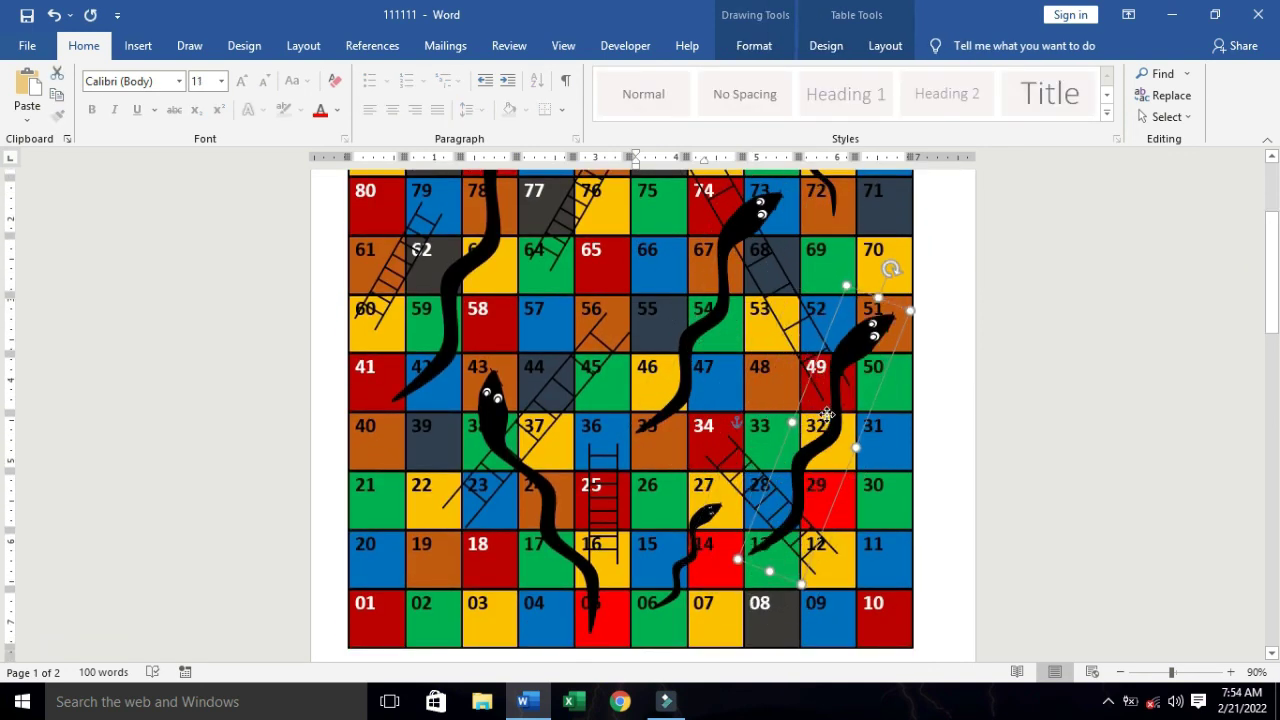
pyautogui.moveTo(894, 412); pyautogui.dragTo(879, 472)
pyautogui.click(898, 422)
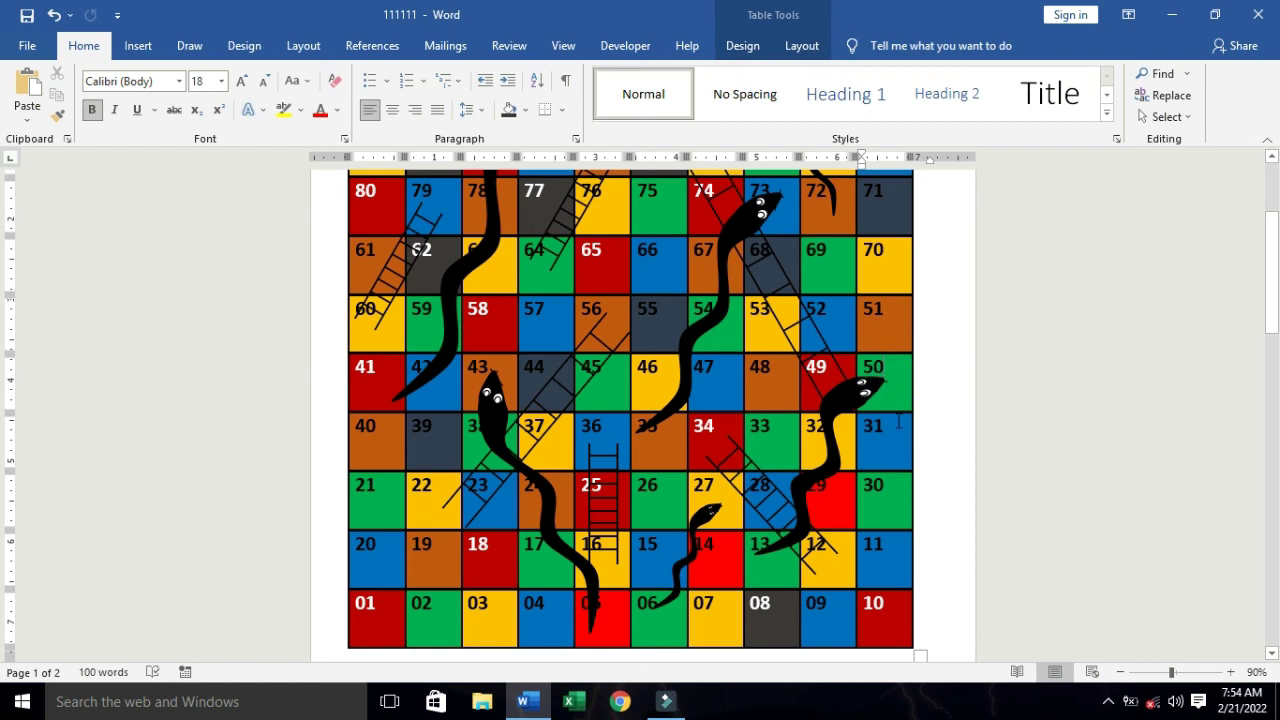
pyautogui.scroll(2, 1275, 316)
pyautogui.keyDown('ctrl'); pyautogui.scroll(-1, 1275, 314); pyautogui.keyUp('ctrl')
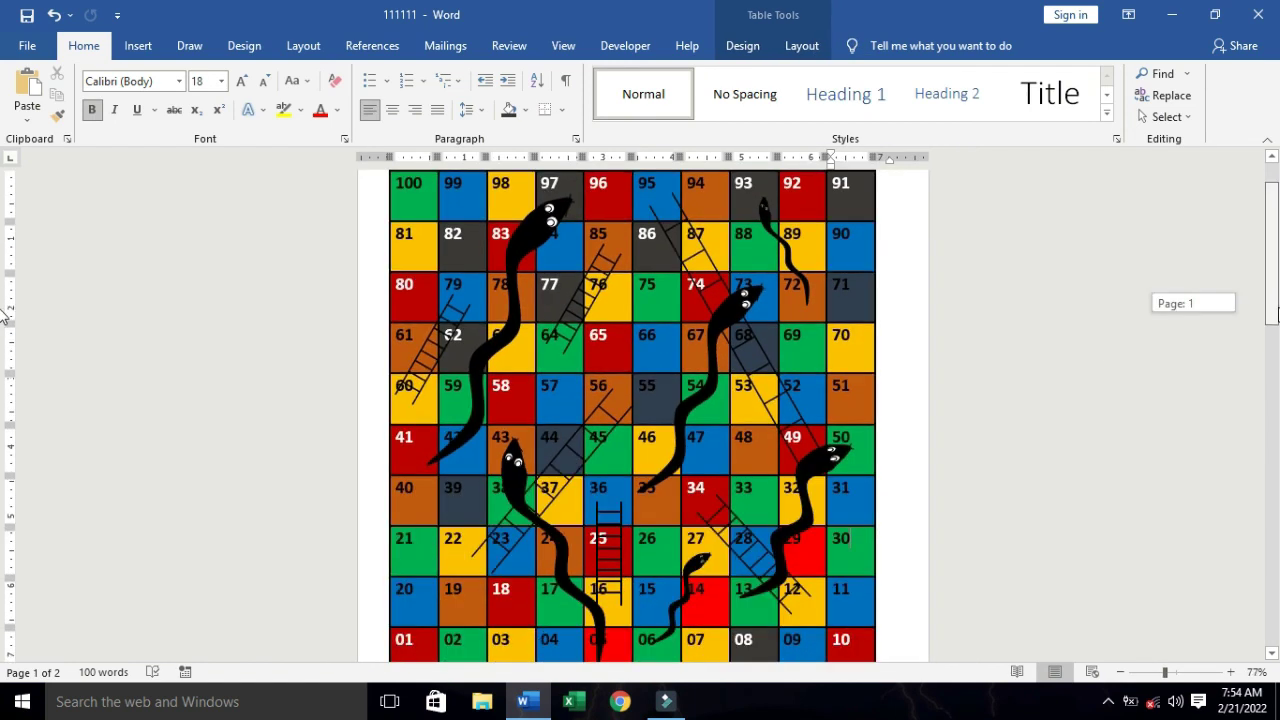
pyautogui.moveTo(1170, 676); pyautogui.dragTo(1158, 673)
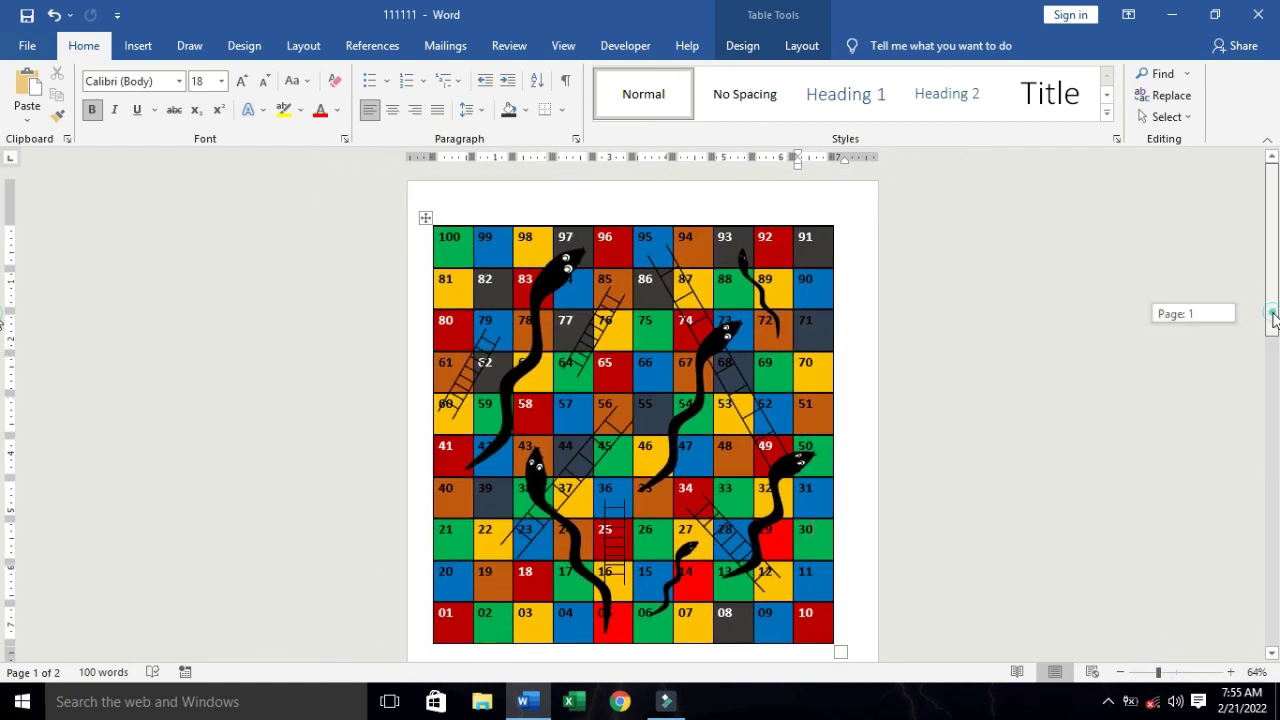
pyautogui.moveTo(1274, 318); pyautogui.dragTo(1274, 326)
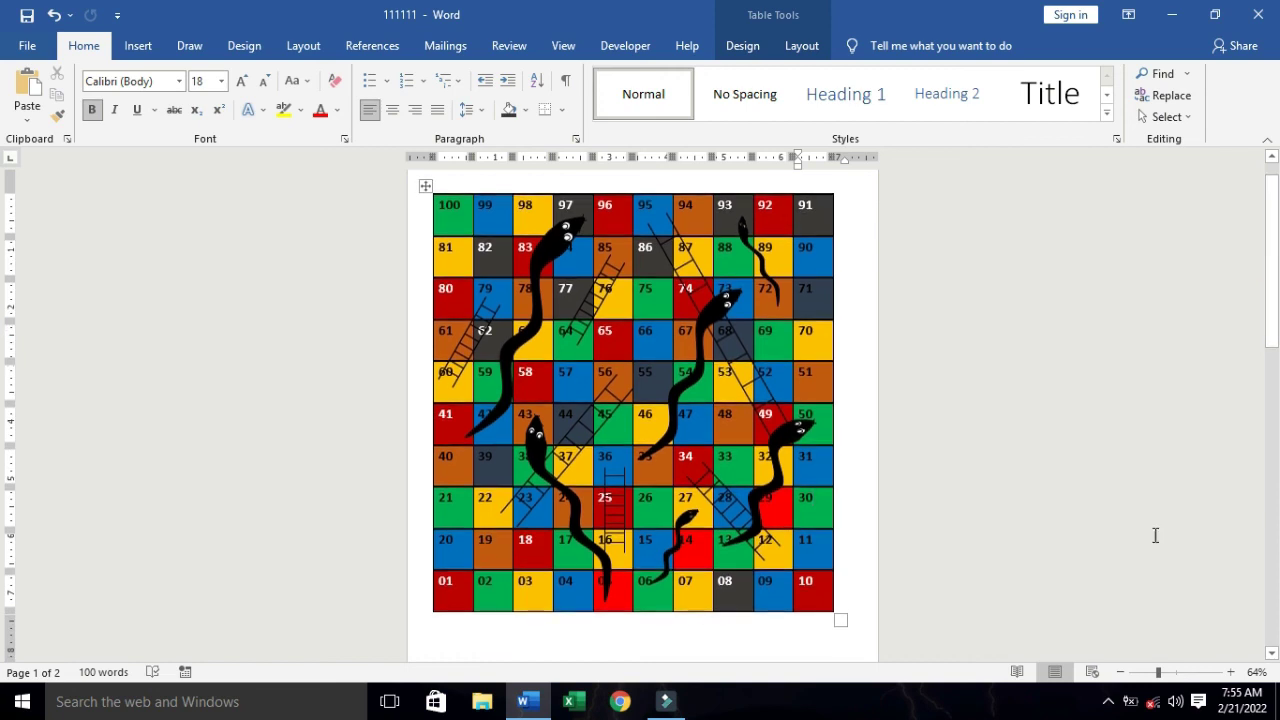
# Step: Zoom the exported PDF board in to 75%
pyautogui.click(1158, 673)
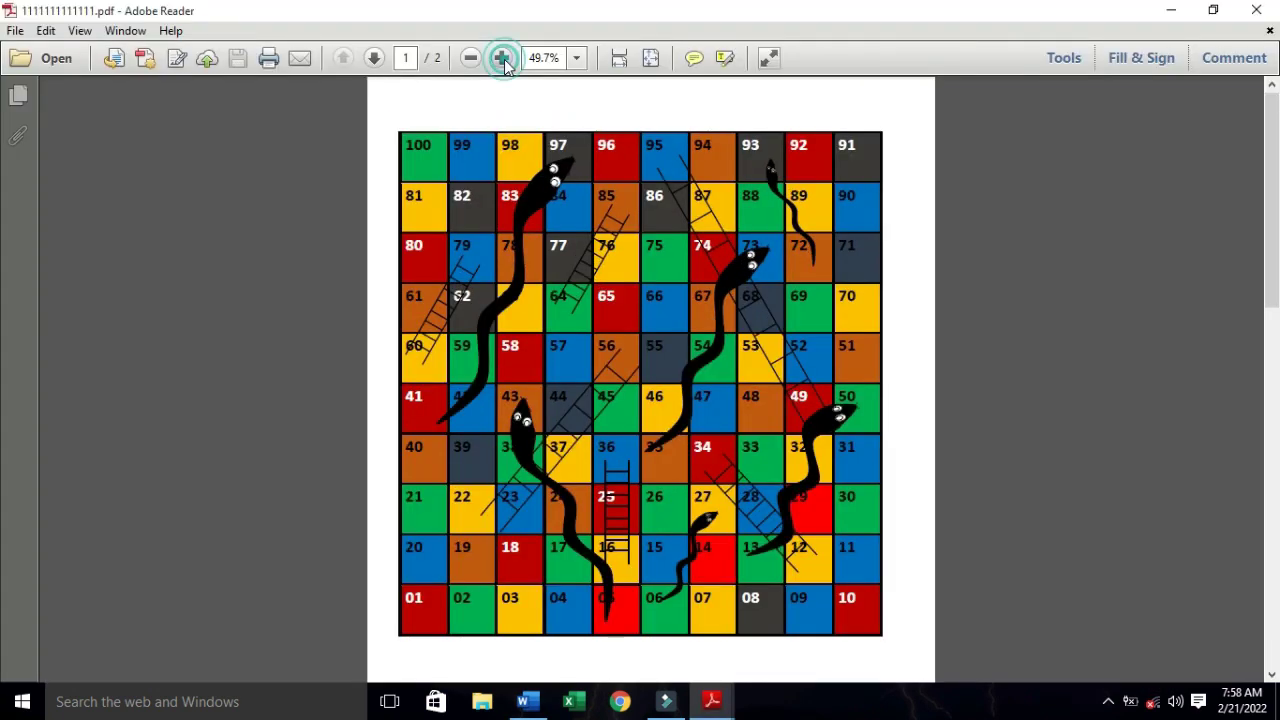
pyautogui.click(502, 60)
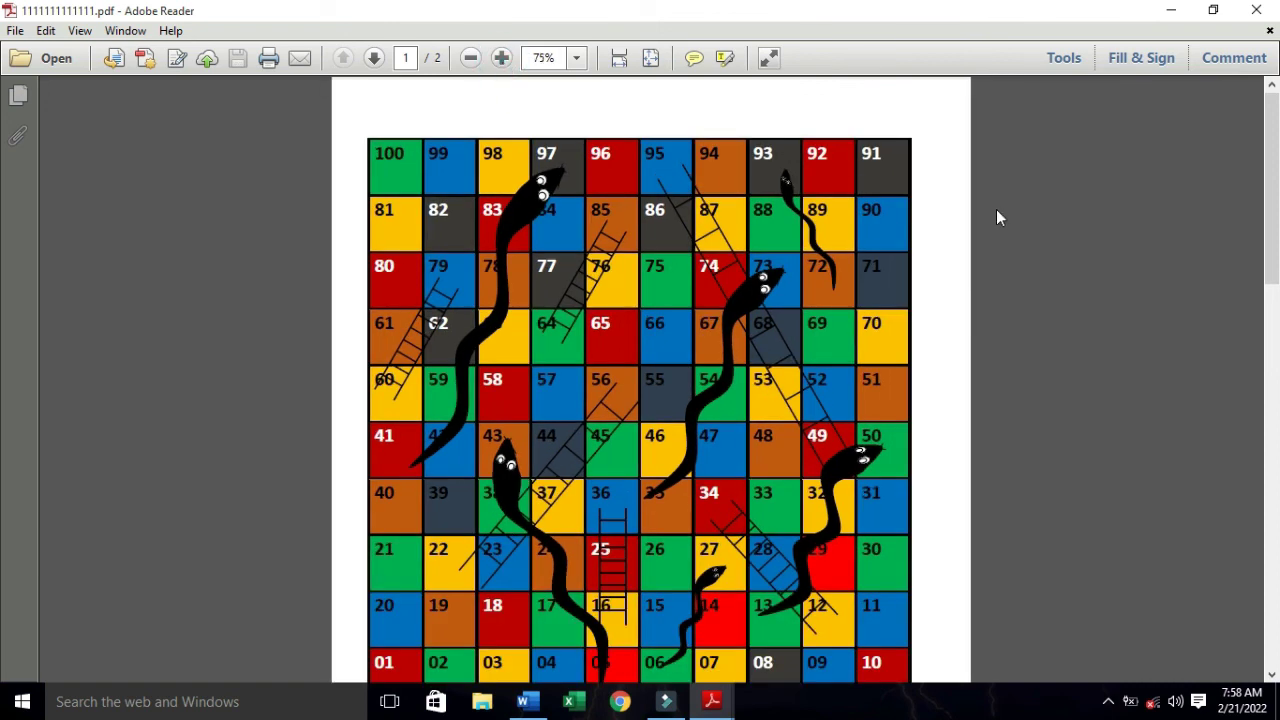
pyautogui.scroll(-1, 0, 256)
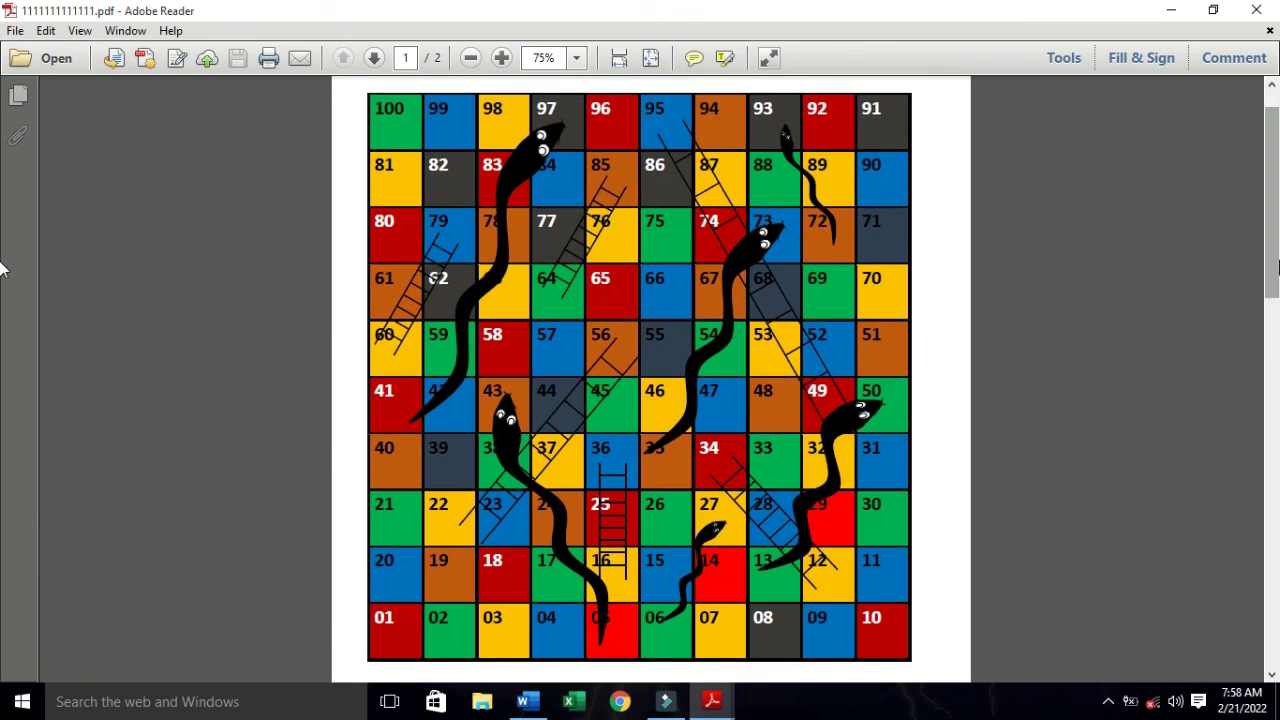